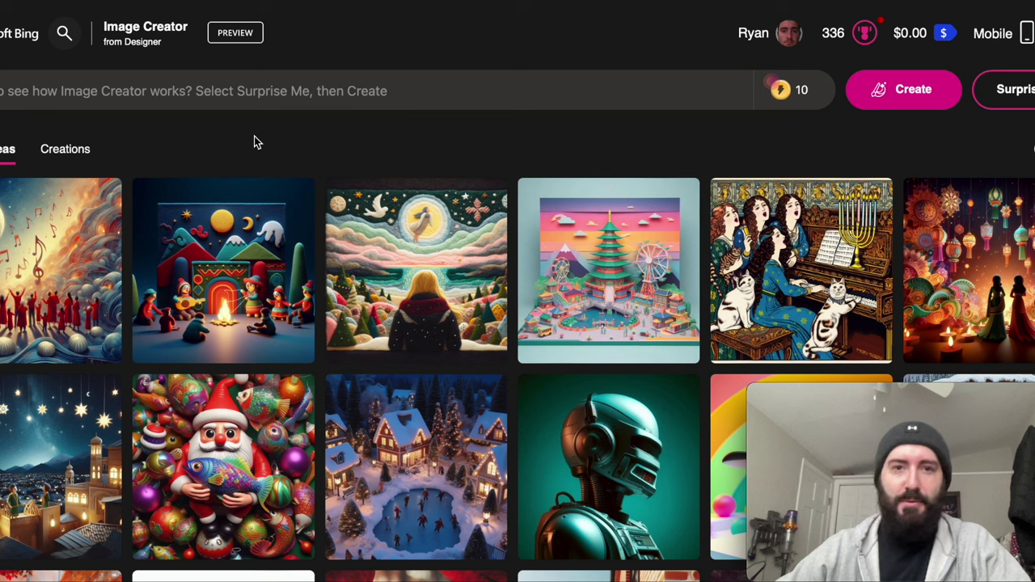
- Generate images from the prompt 'bas relief of a golden retriever holding a fish in its mouth, high detail'
mouse_move(773, 565)
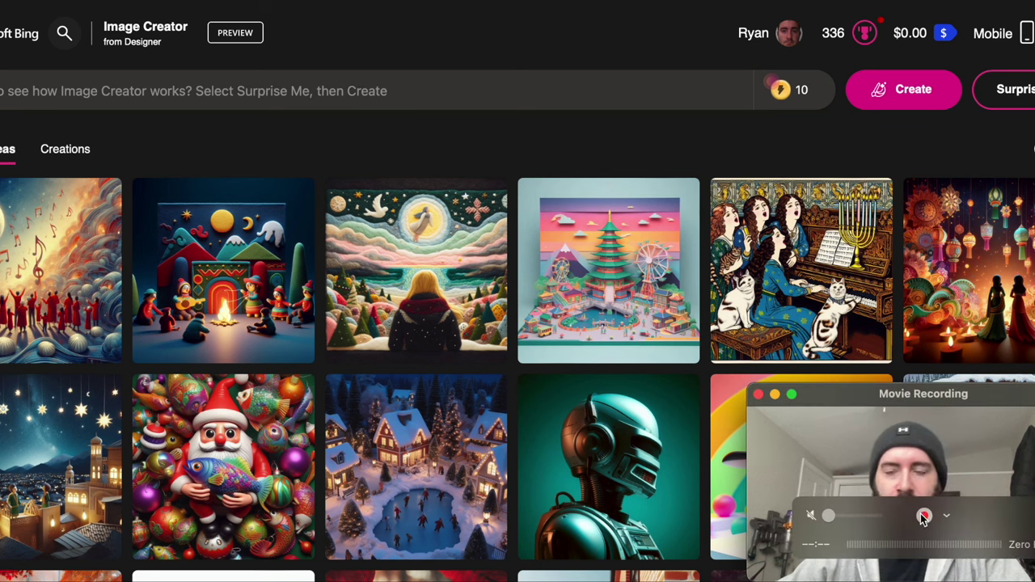
left_click(38, 91)
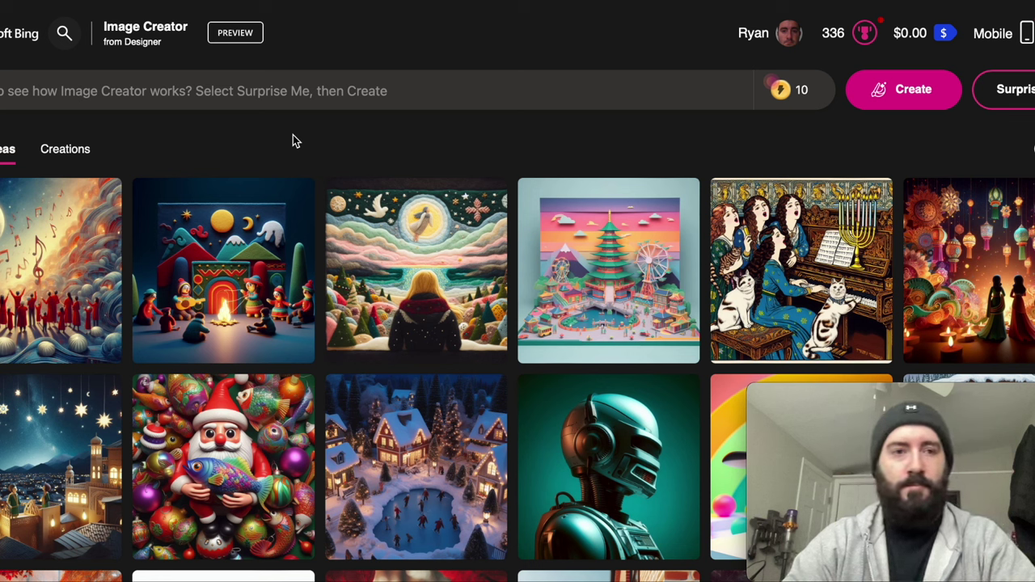
type("ef")
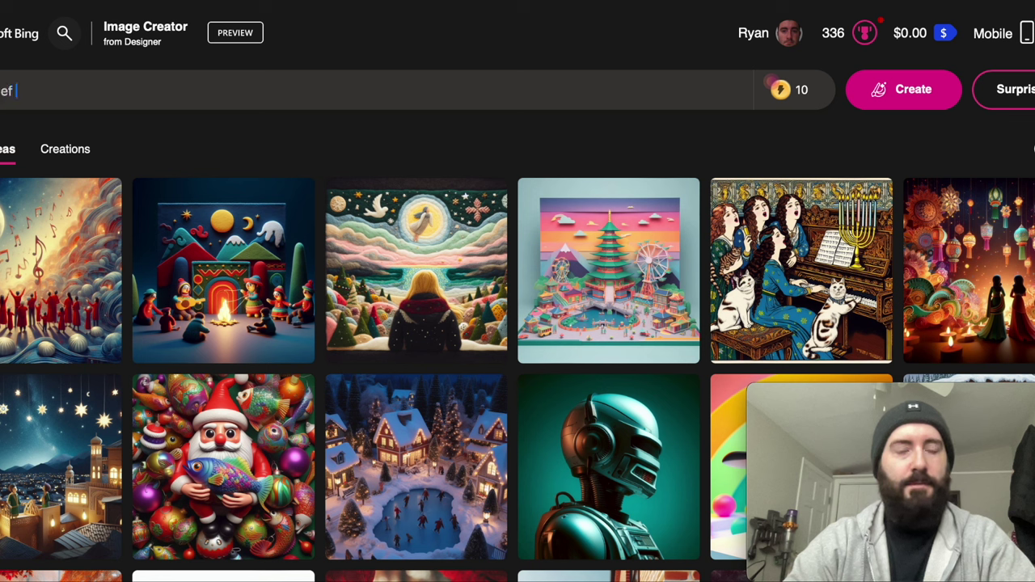
type(" of a gold")
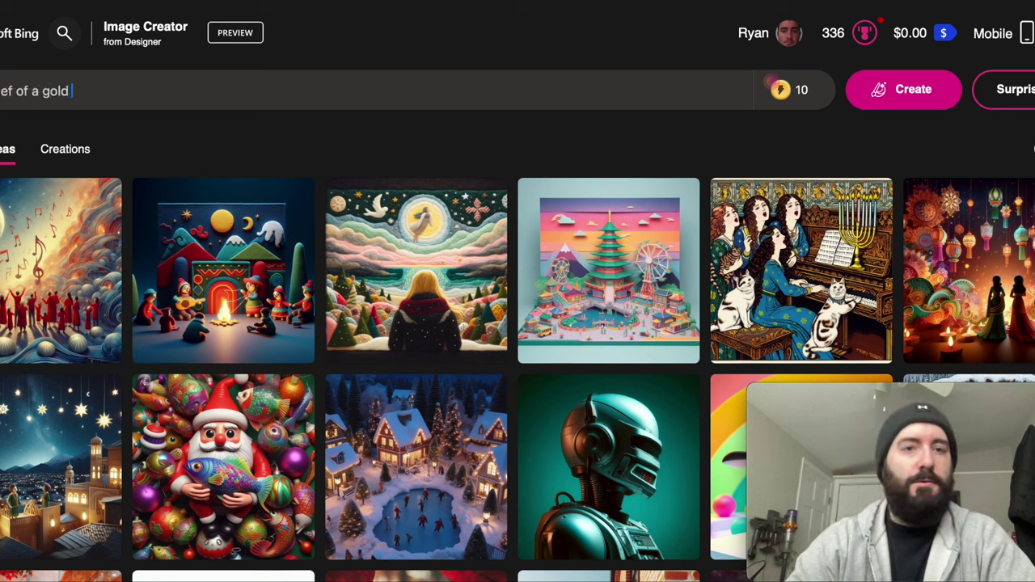
type("en retriever holding a")
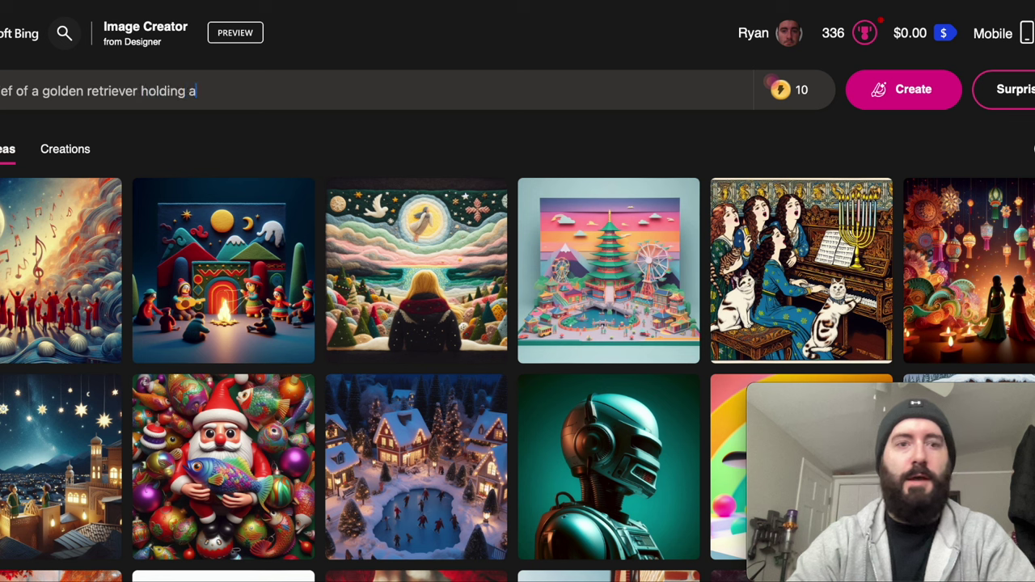
type(" fish in i")
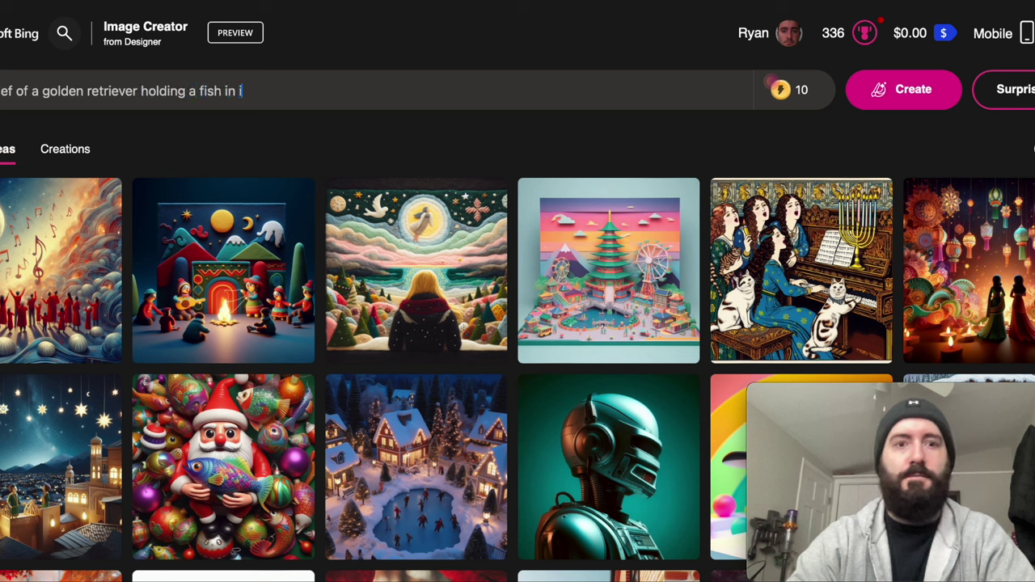
type("ts mouth,")
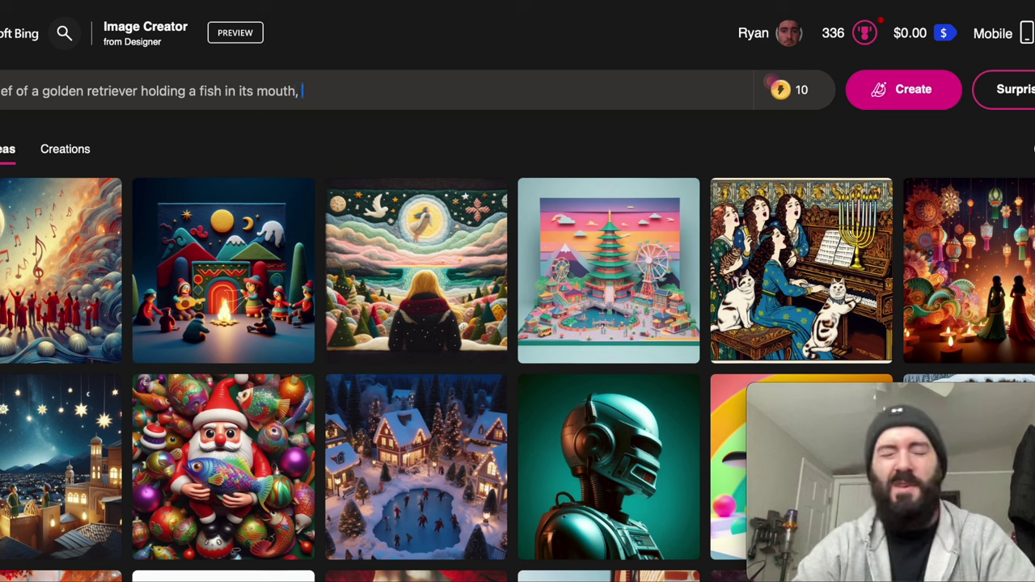
type("high detail")
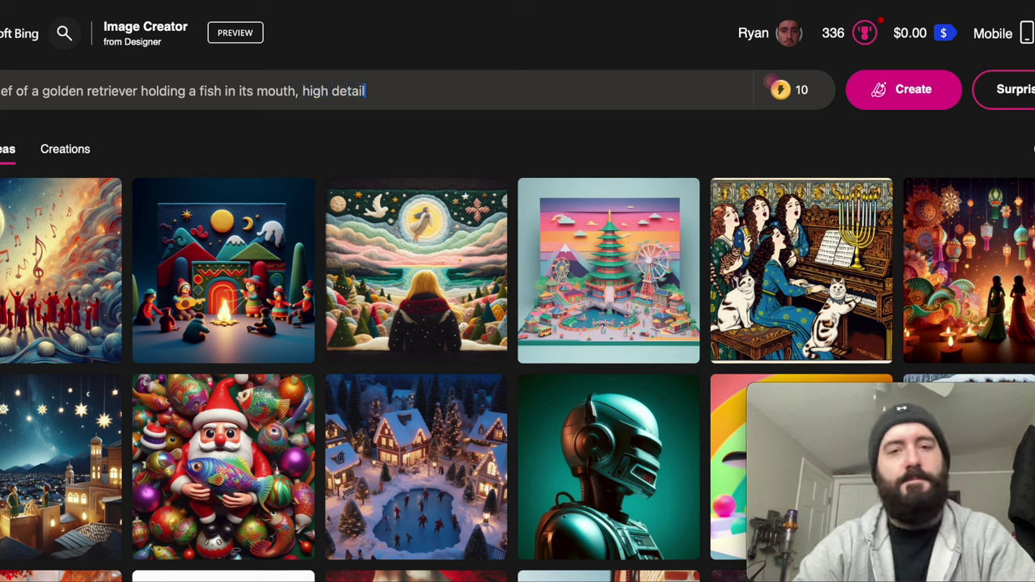
key("Return")
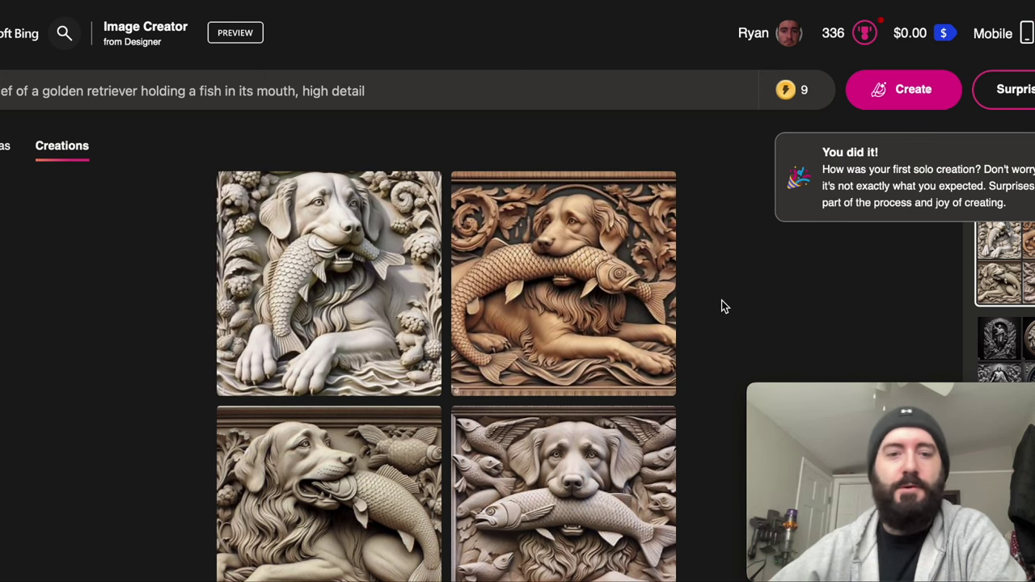
- Dismiss the congratulation message and open the first relief image at full size
scroll(721, 306, "down", 1)
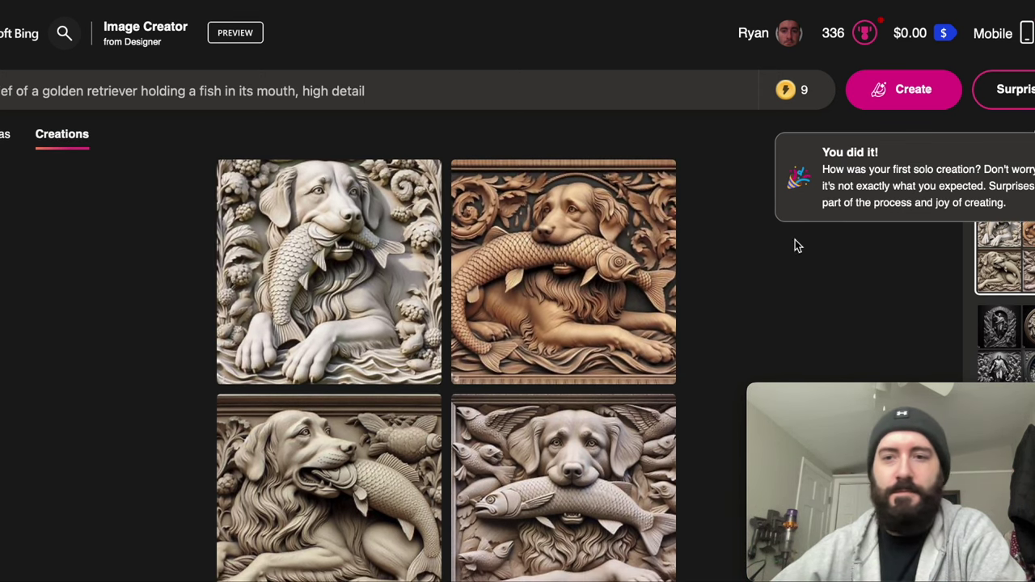
left_click(805, 267)
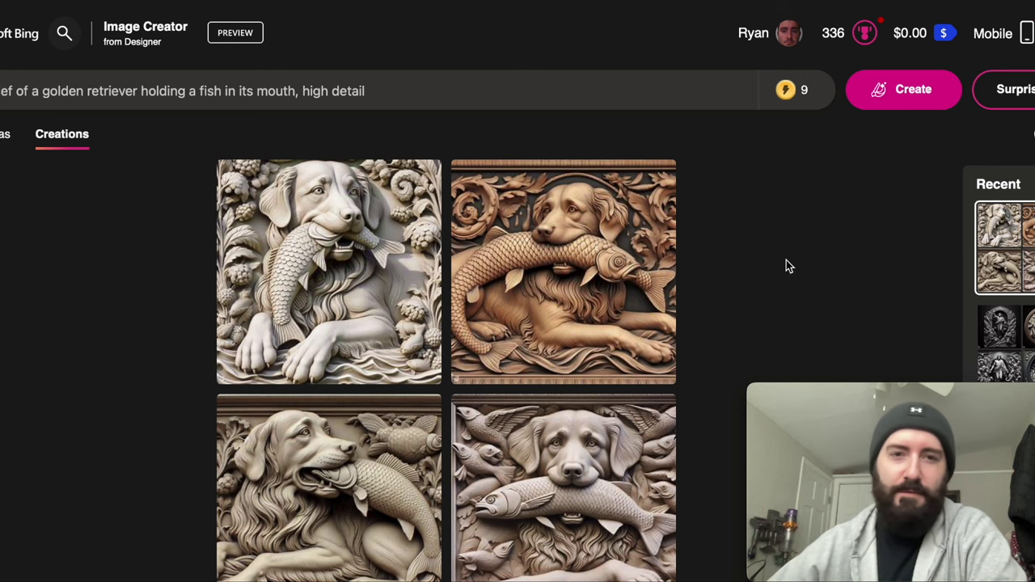
scroll(778, 266, "down", 1)
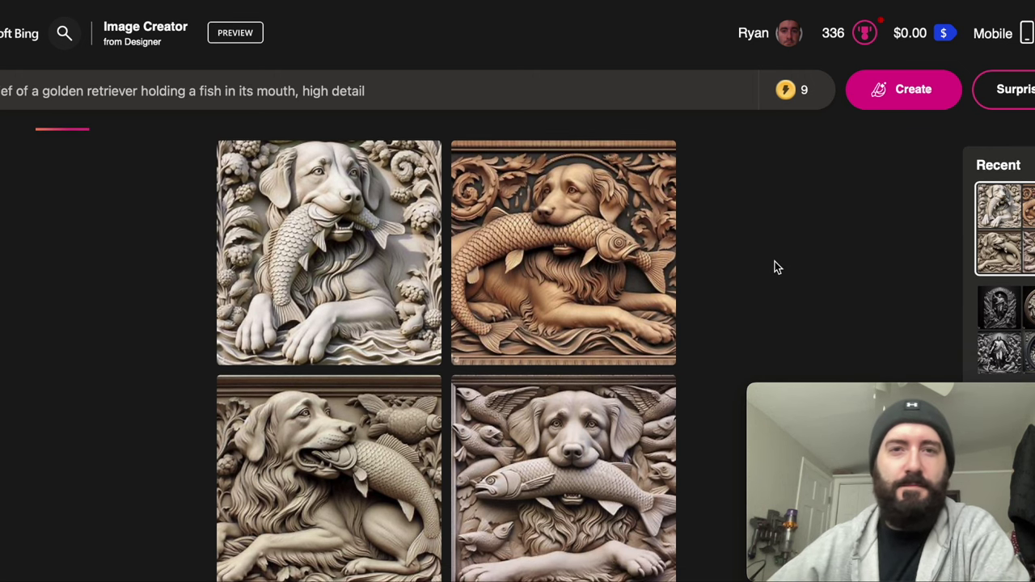
scroll(774, 266, "down", 1)
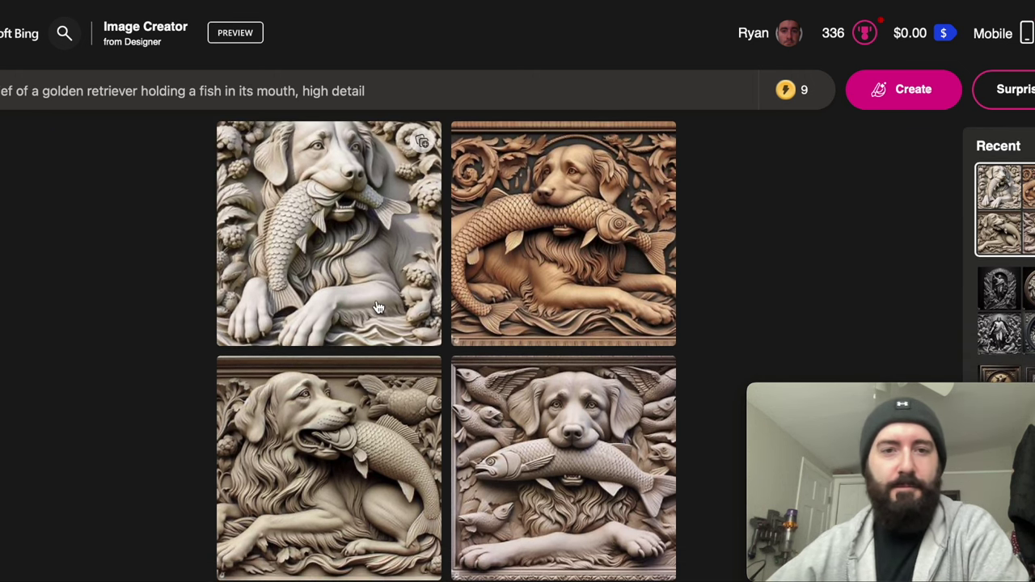
left_click(343, 281)
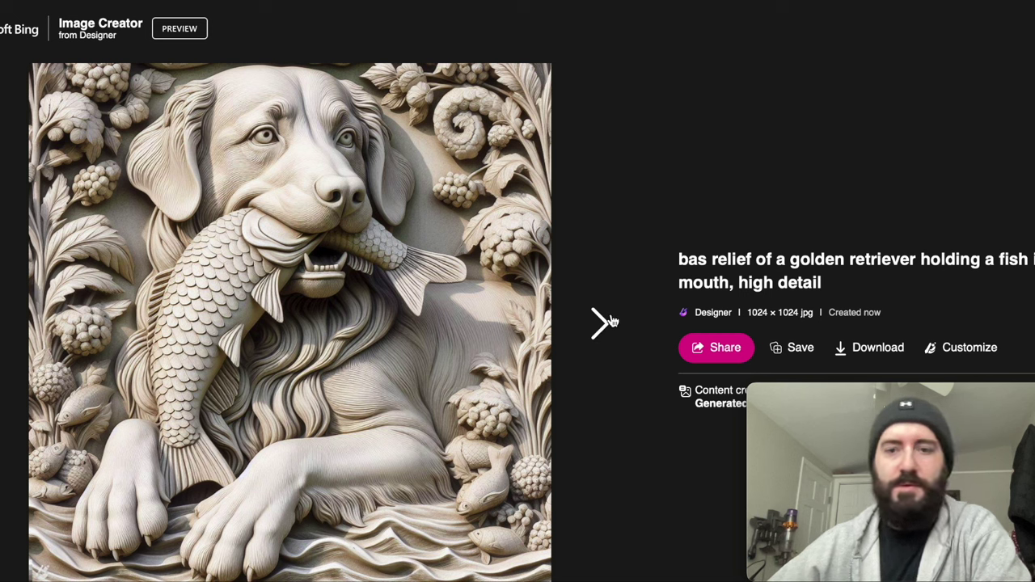
- Cycle through the four generated results and settle on the wood-carved retriever relief
left_click(604, 324)
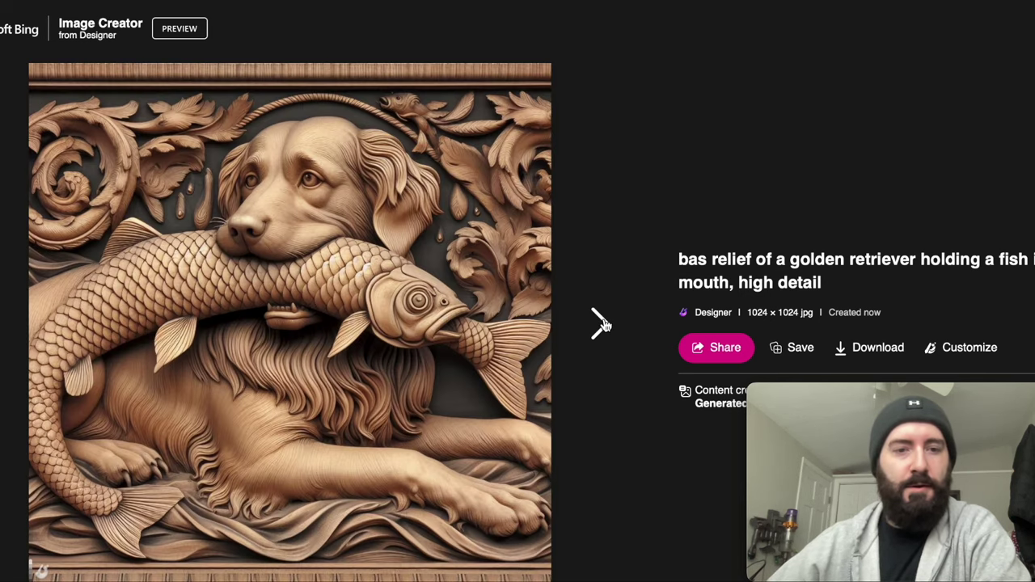
left_click(601, 324)
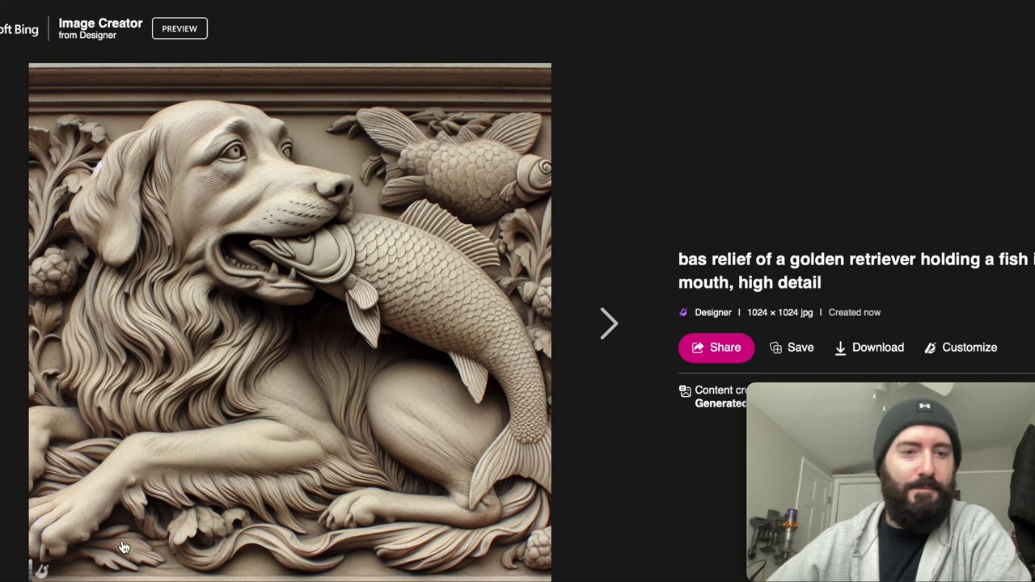
left_click(600, 325)
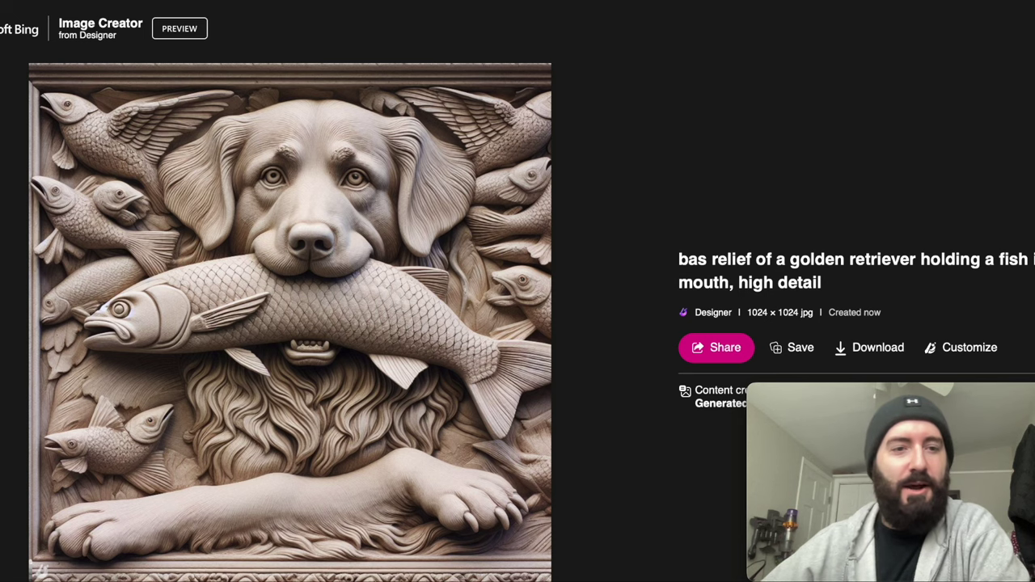
key("Right")
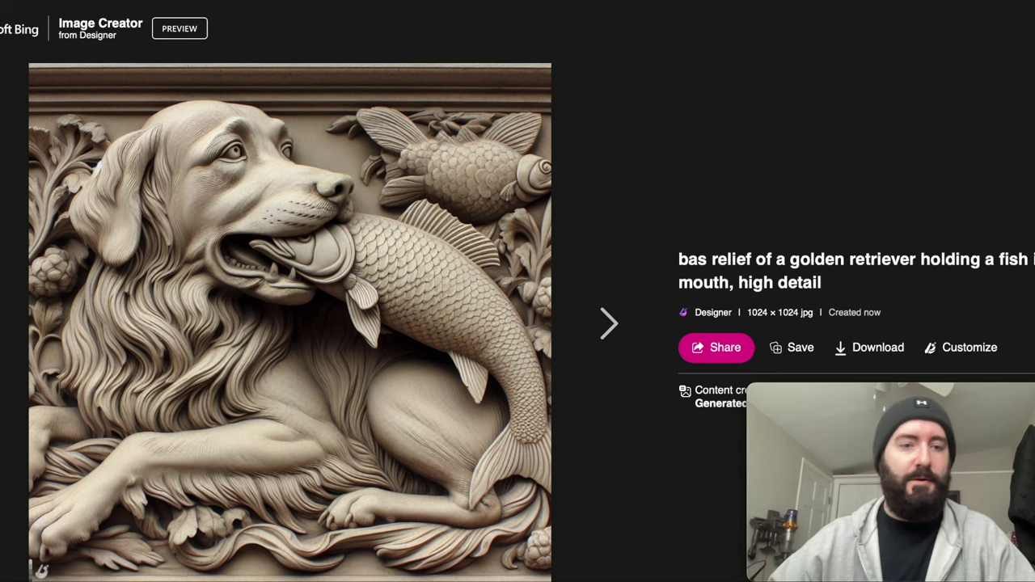
key("Right")
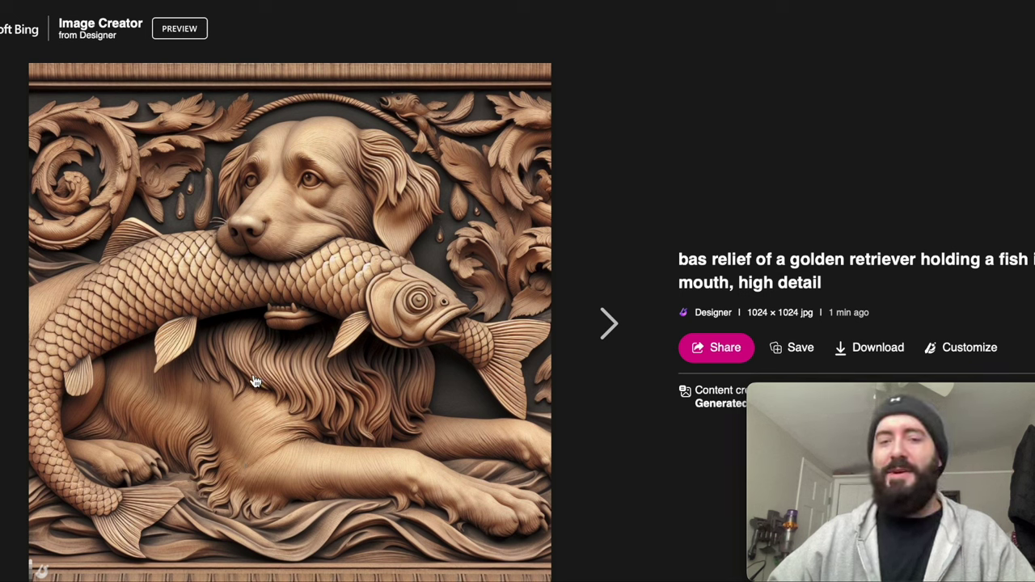
key("Right")
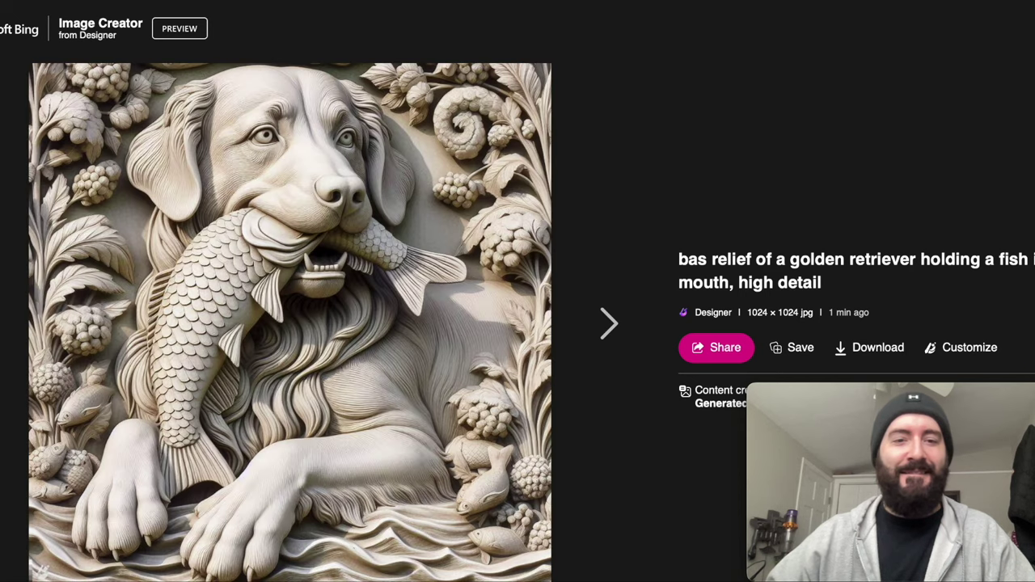
left_click(592, 326)
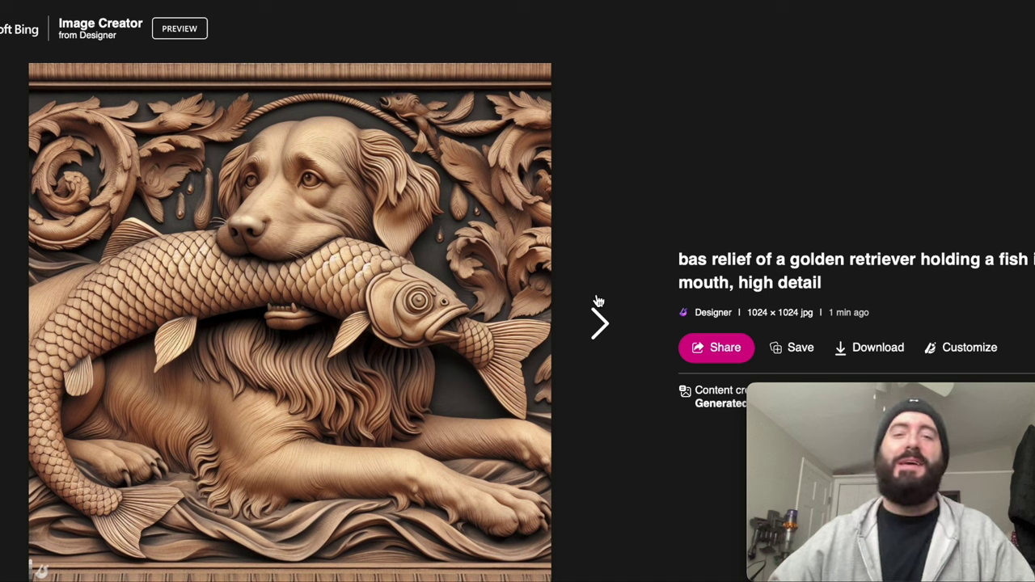
- Download the wood-carved golden retriever relief image
left_click(894, 348)
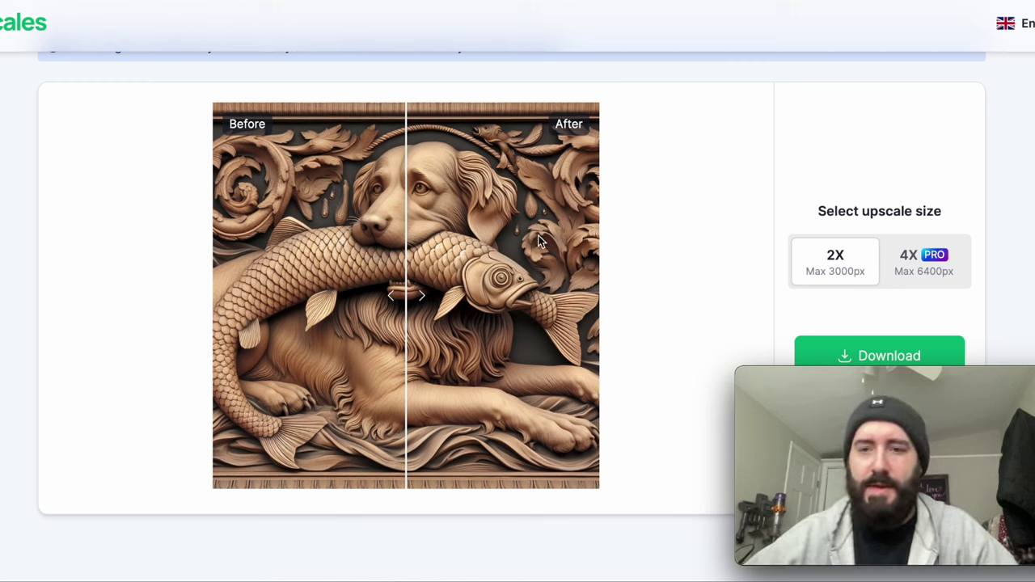
- Compare the original and 2X upscaled images with the Before/After slider
left_click_drag(418, 299, 389, 301)
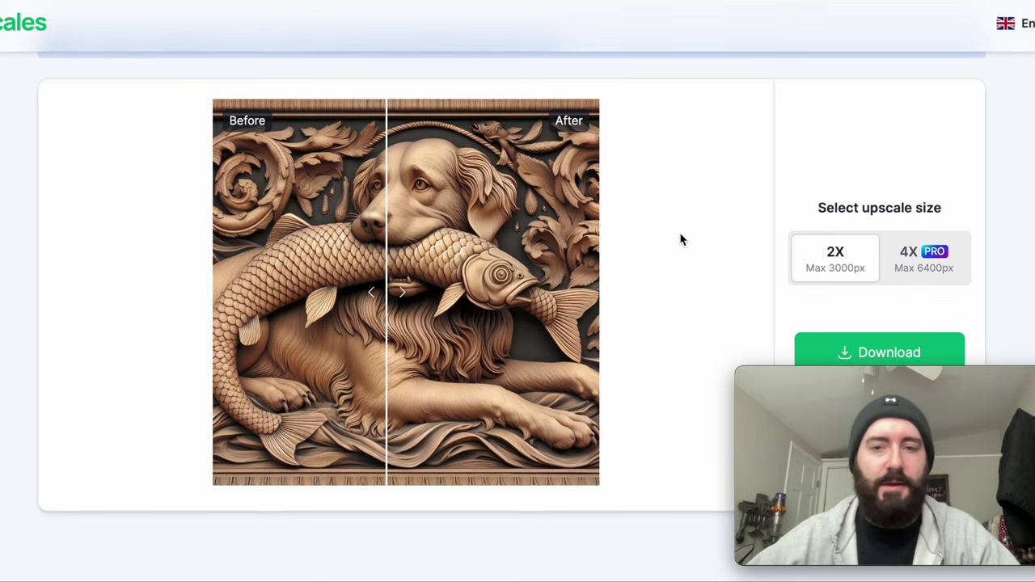
scroll(681, 240, "down", 1)
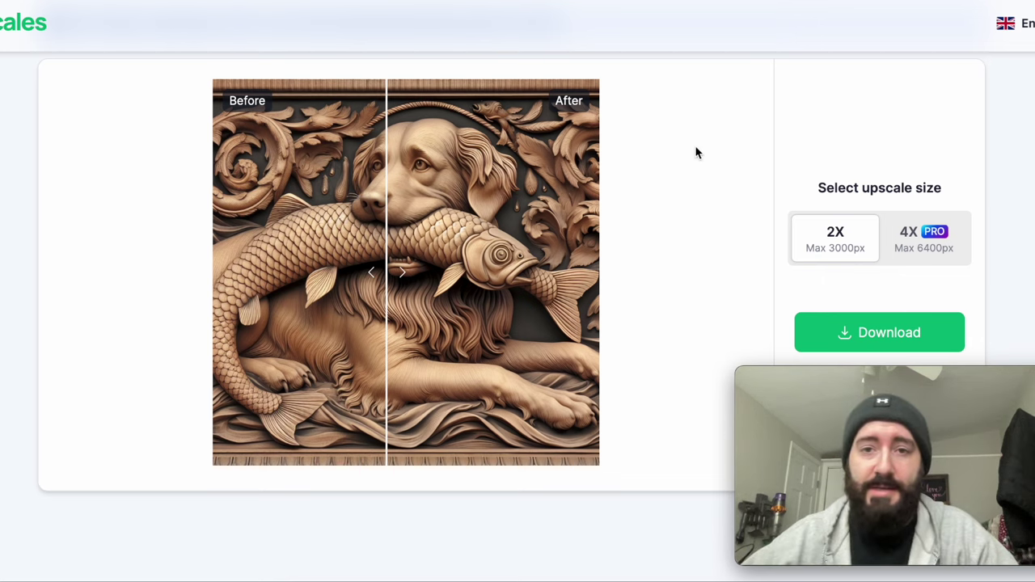
scroll(697, 152, "up", 2)
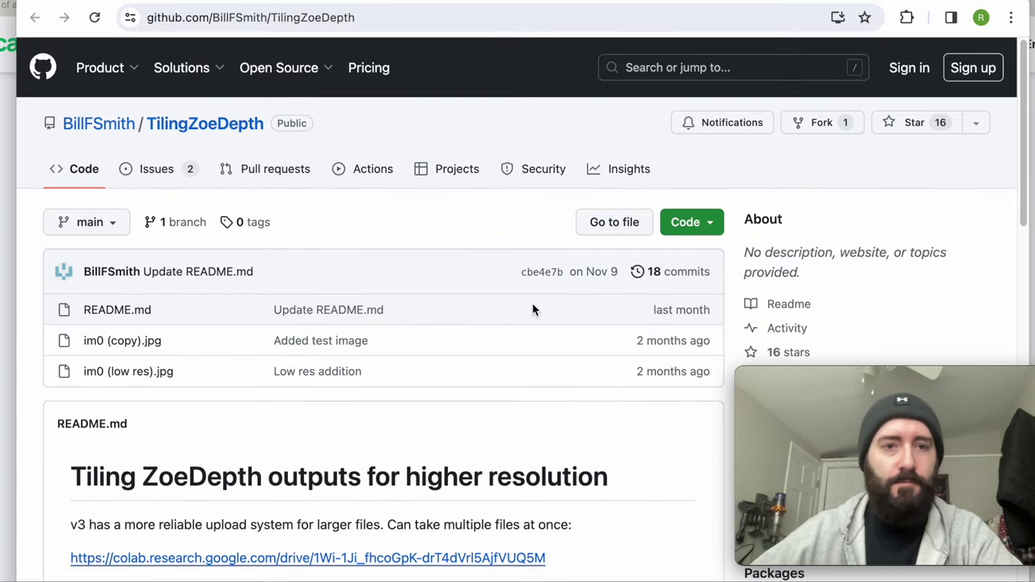
scroll(536, 305, "down", 1)
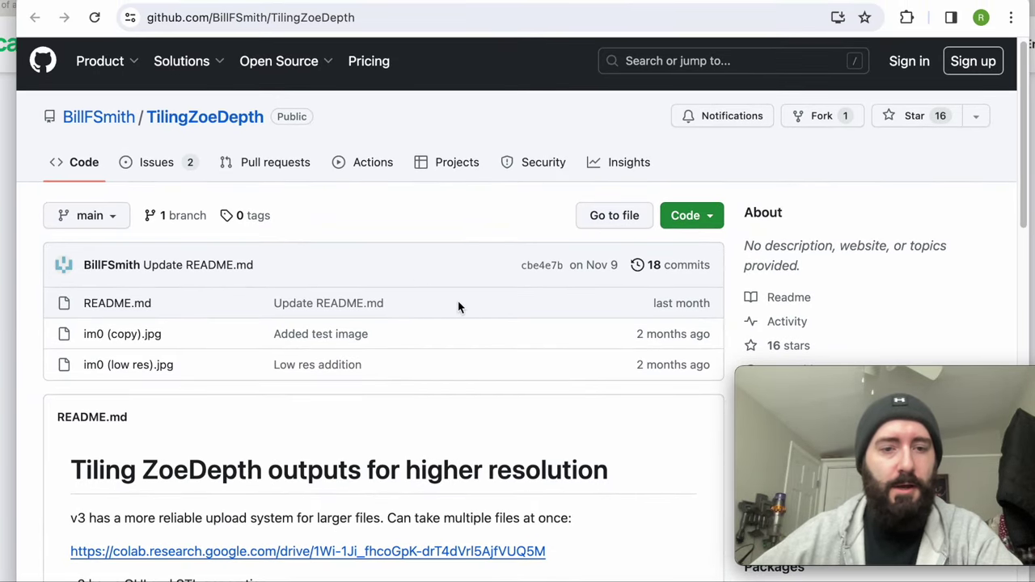
scroll(457, 301, "down", 2)
scroll(584, 374, "down", 2)
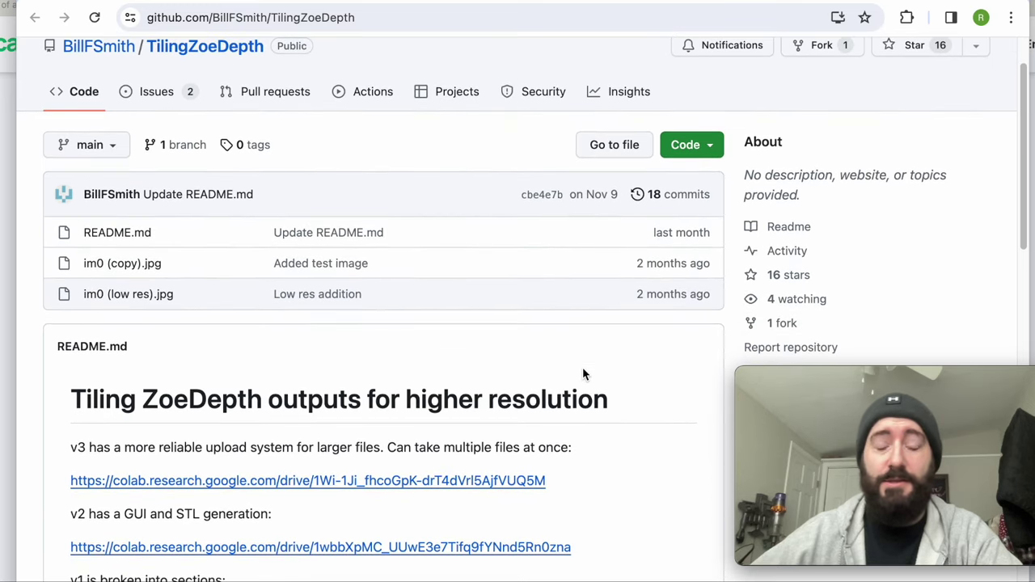
scroll(605, 358, "down", 3)
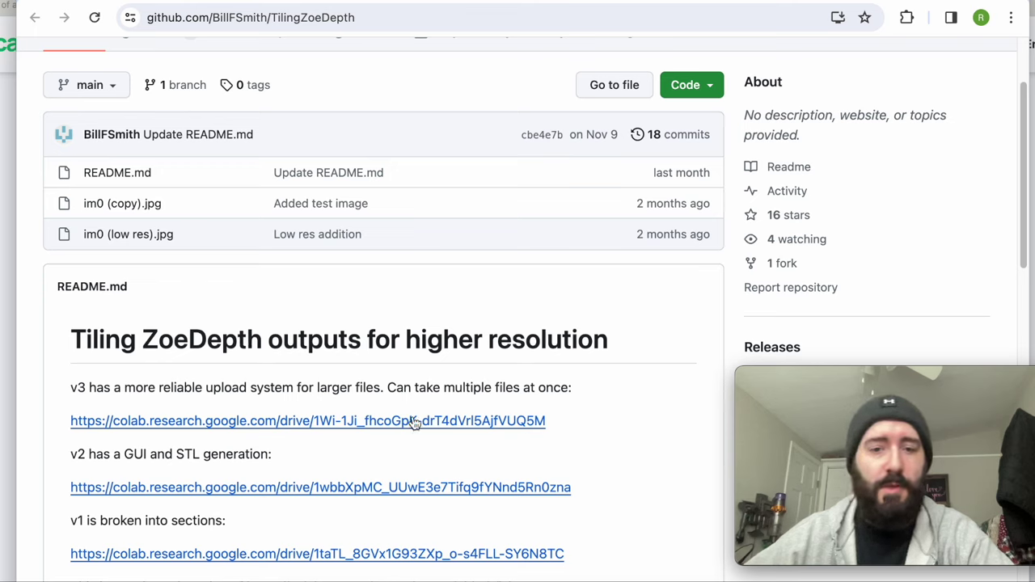
left_click(173, 1)
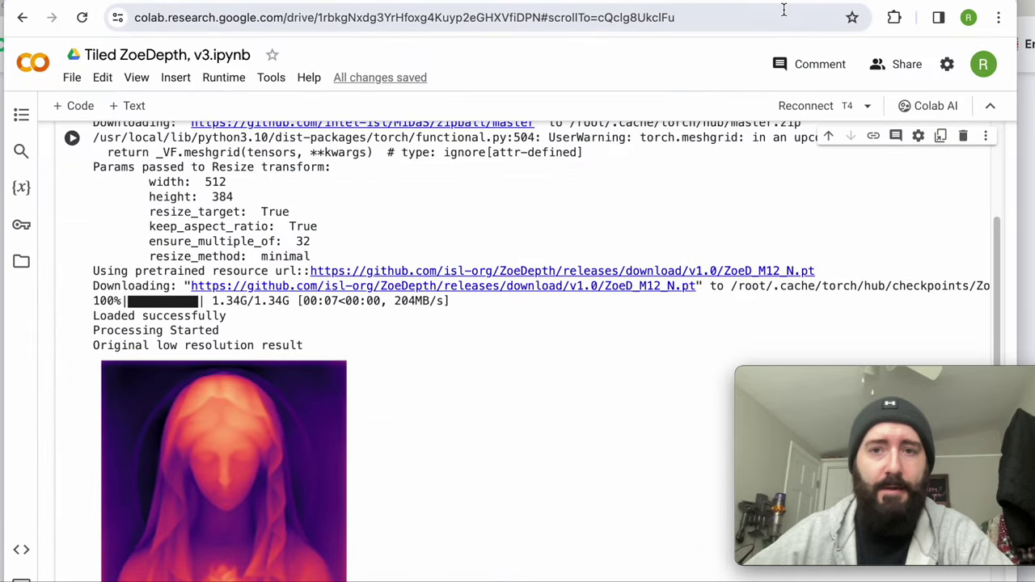
- Scroll to the Depth Map Generation introduction at the top of the Tiled ZoeDepth v3 notebook
scroll(666, 192, "up", 5)
scroll(656, 200, "up", 10)
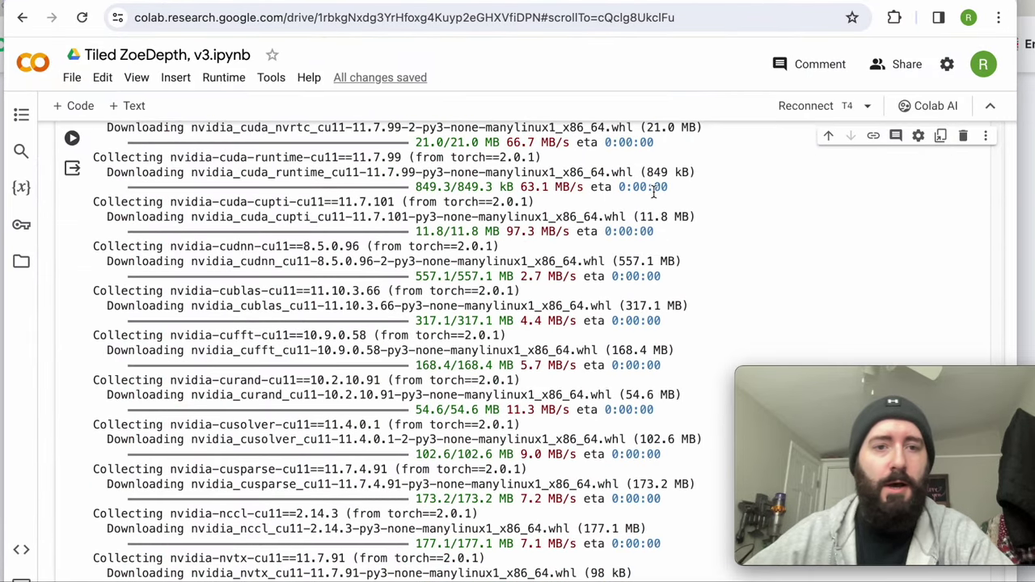
scroll(899, 212, "up", 15)
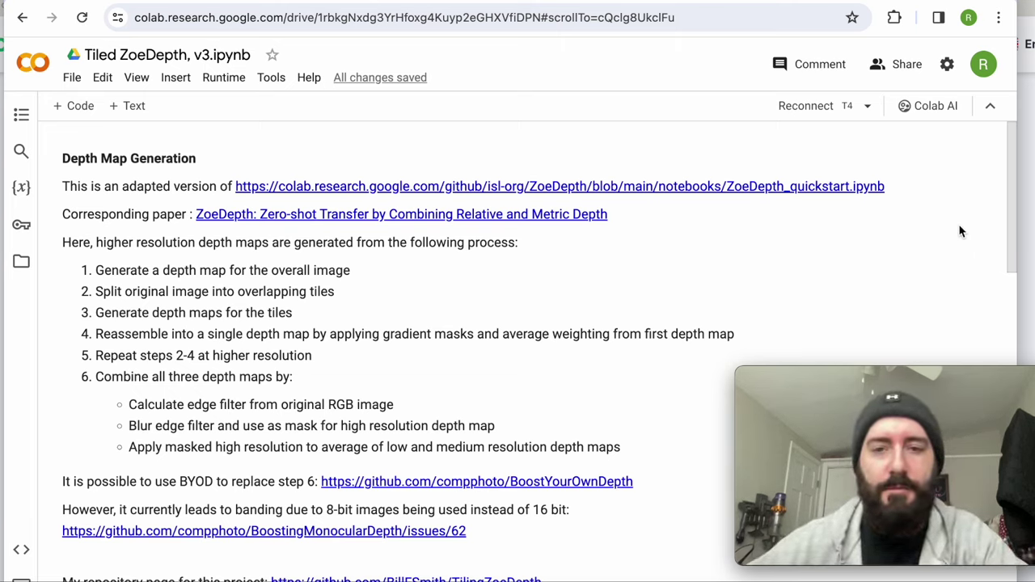
- Reconnect the notebook to a T4 GPU runtime
left_click(813, 117)
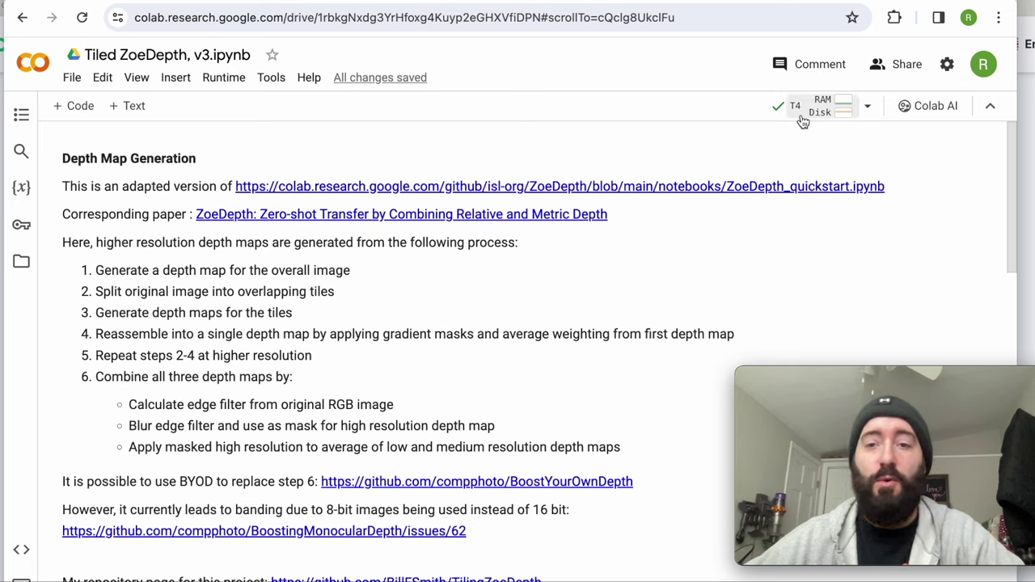
mouse_move(817, 123)
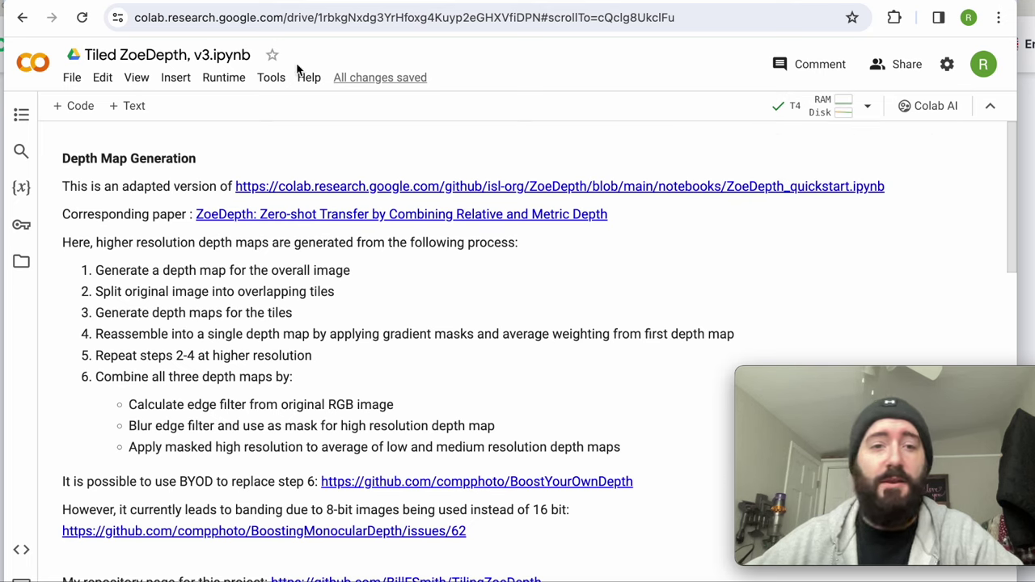
left_click(220, 80)
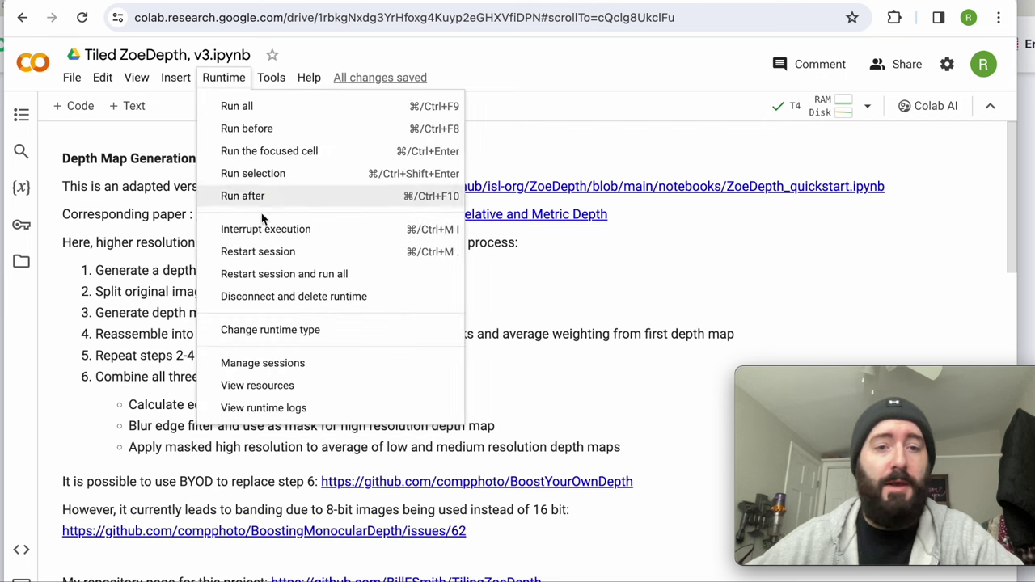
left_click(267, 332)
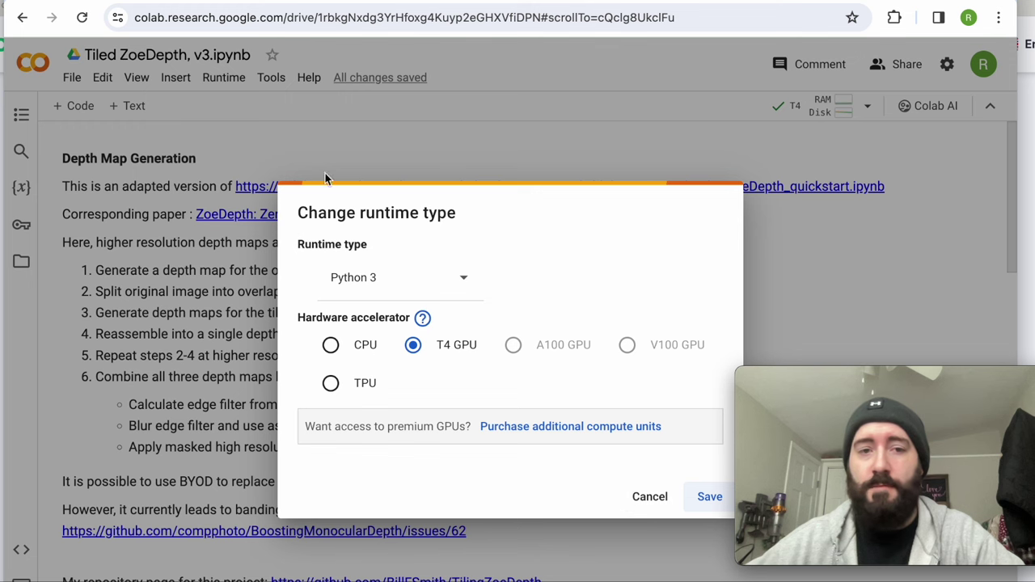
left_click(644, 498)
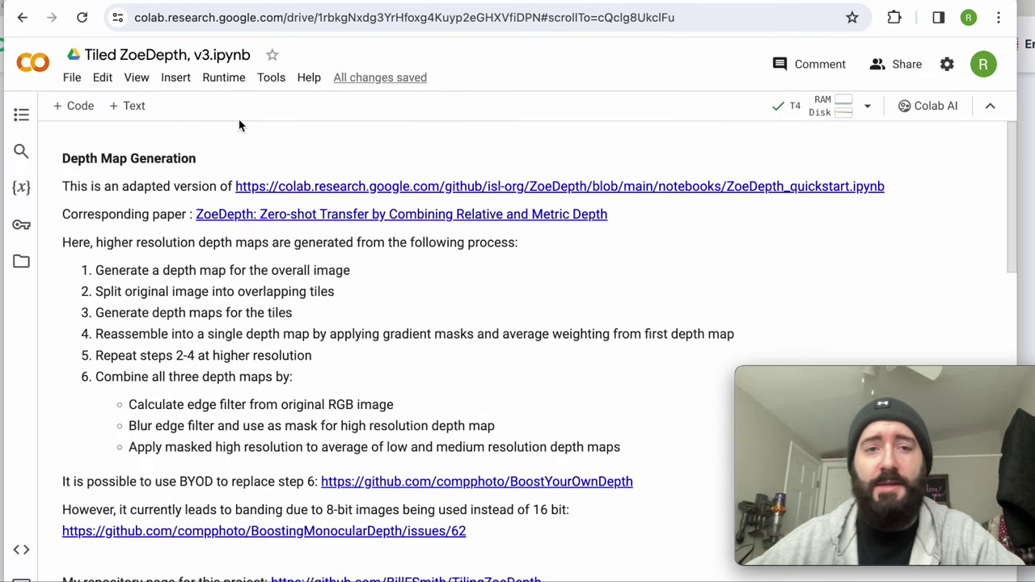
left_click(222, 79)
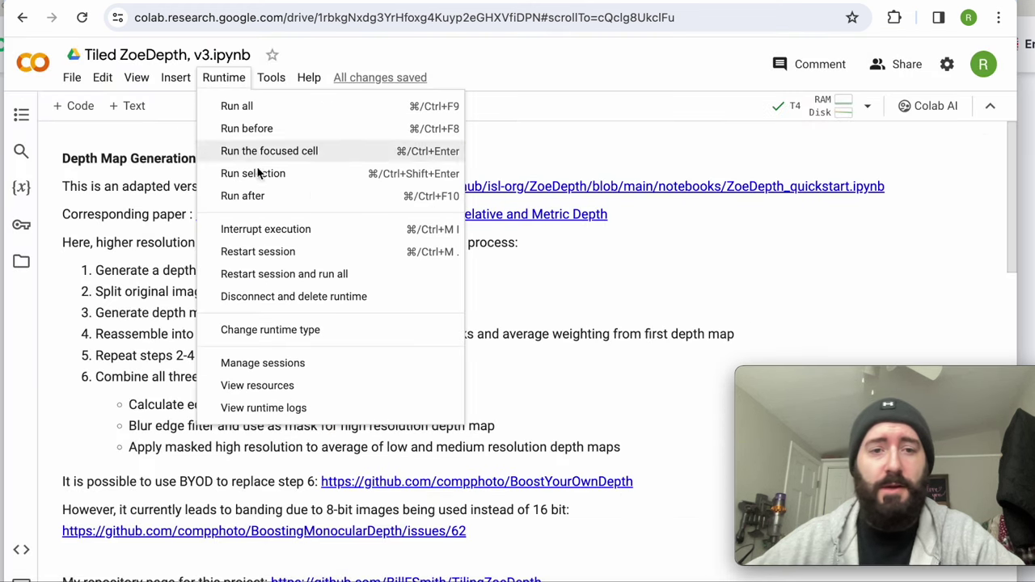
left_click(248, 337)
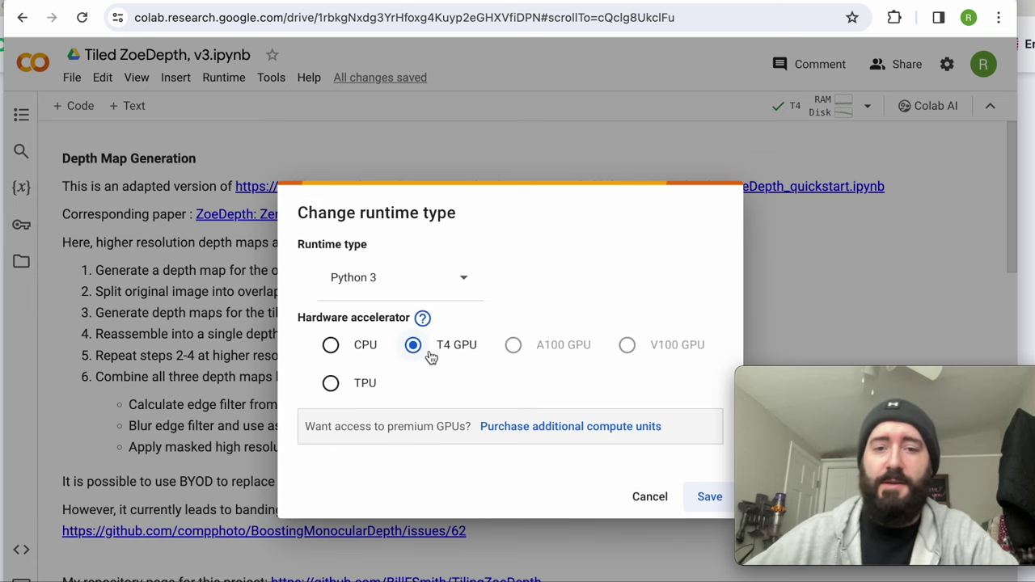
left_click(650, 497)
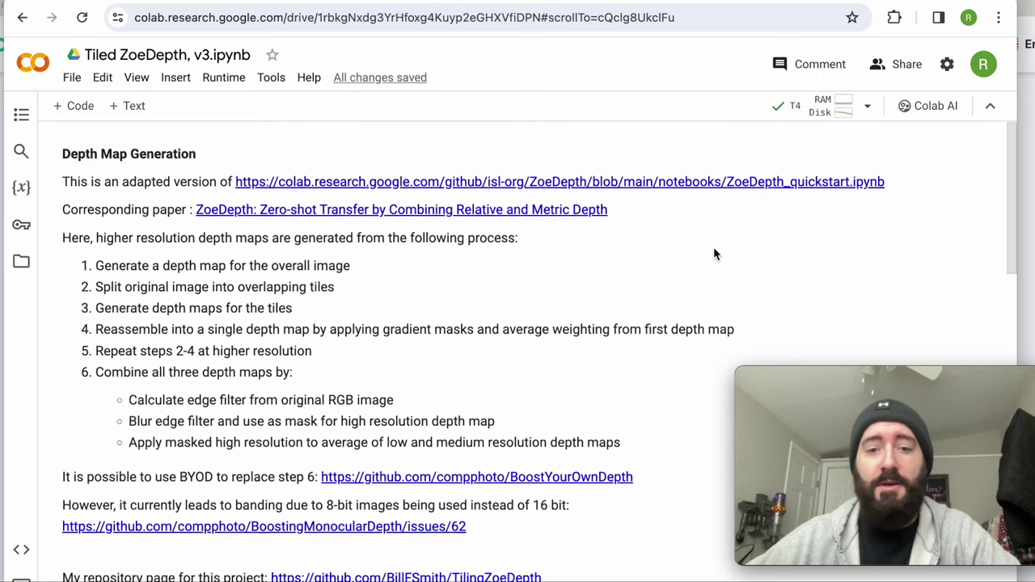
scroll(728, 242, "down", 1)
scroll(761, 225, "up", 1)
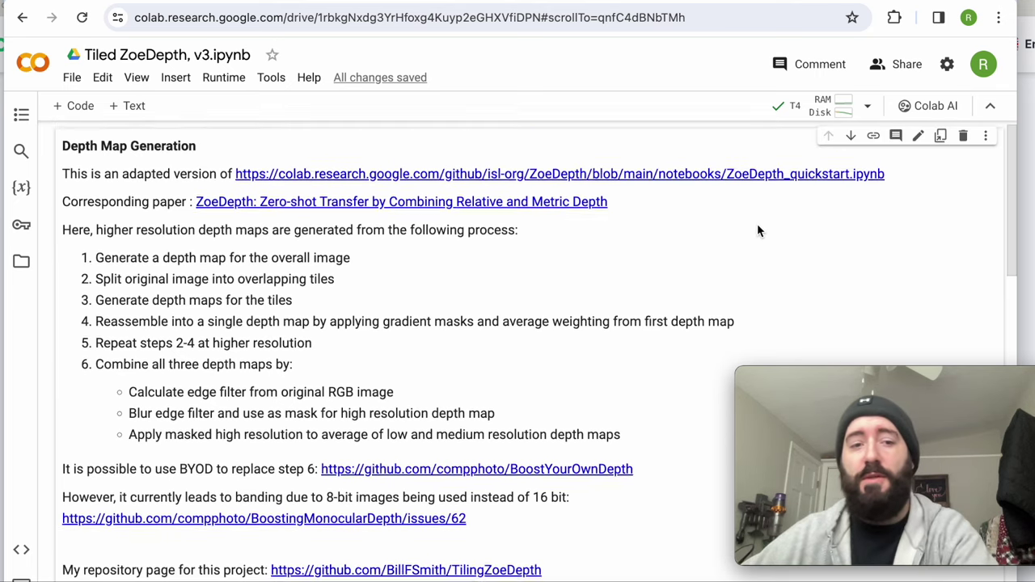
scroll(457, 206, "up", 1)
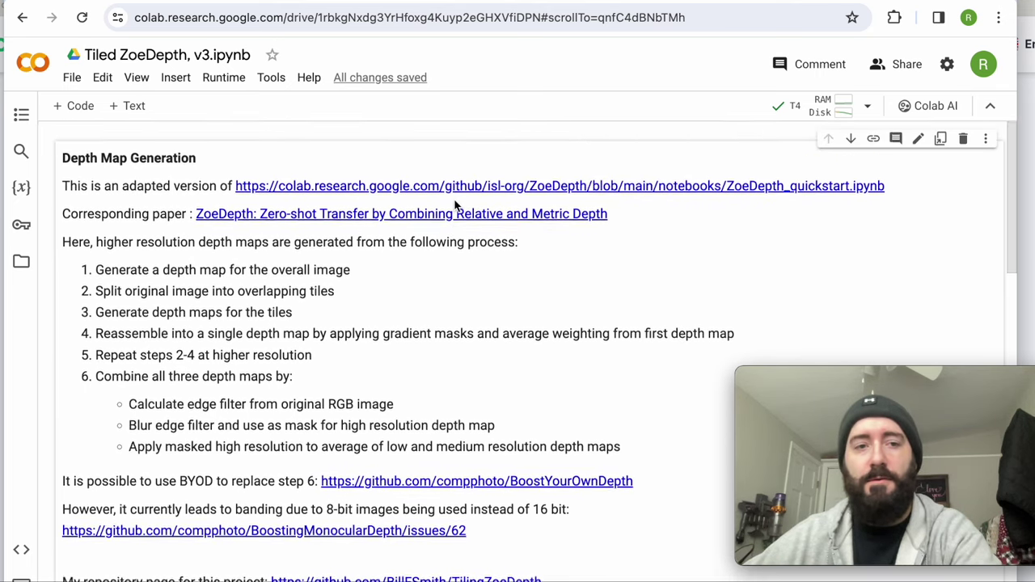
scroll(709, 270, "down", 2)
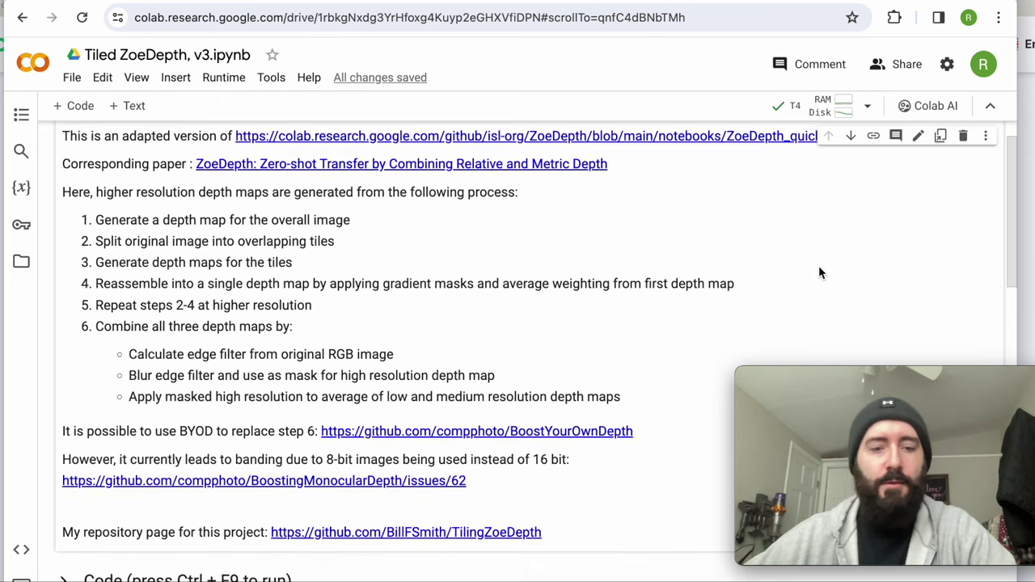
scroll(819, 271, "down", 2)
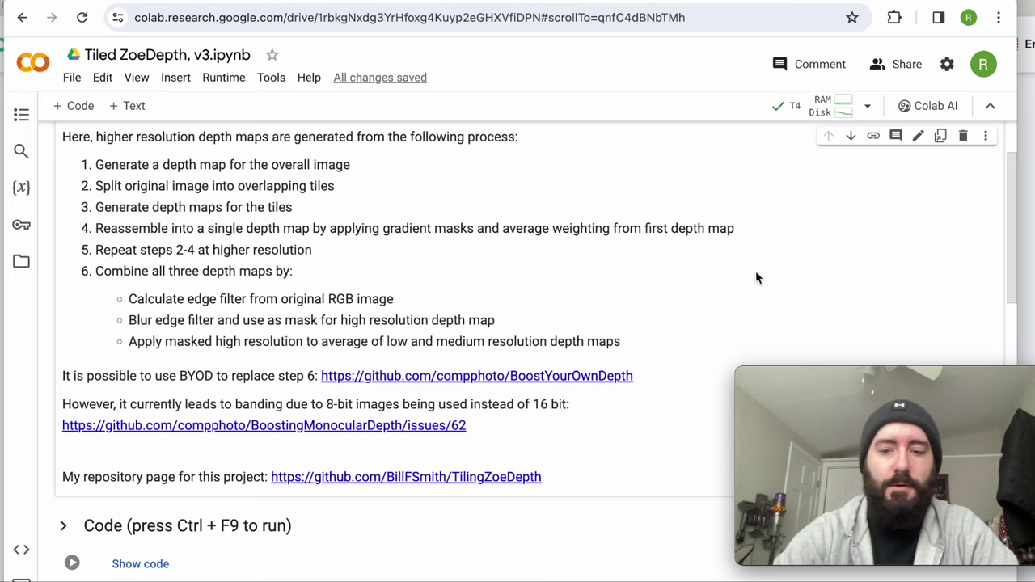
- Run all notebook cells and upload Golden_withfish_UP.jpeg from Downloads
key("ctrl+F9")
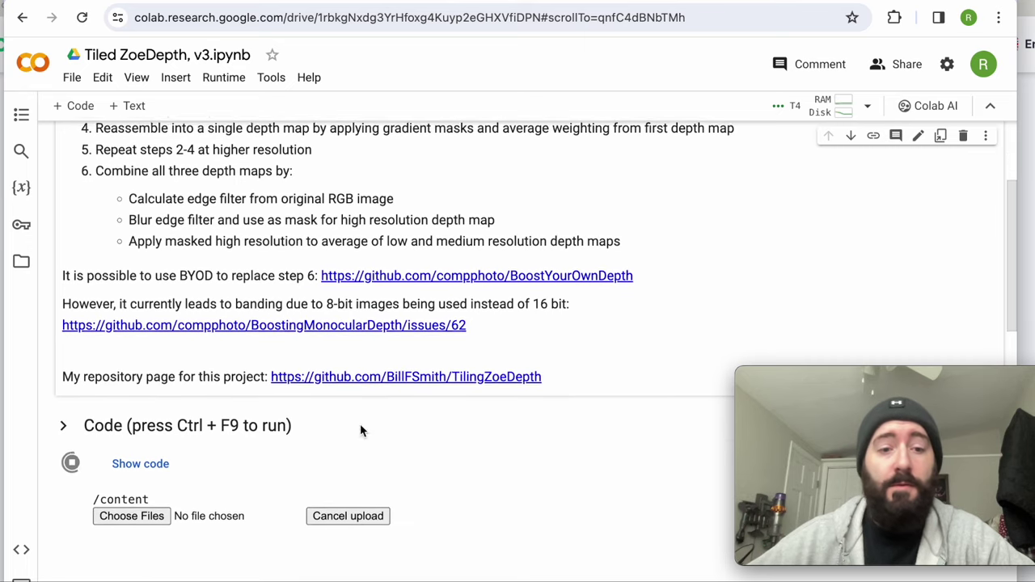
left_click(149, 517)
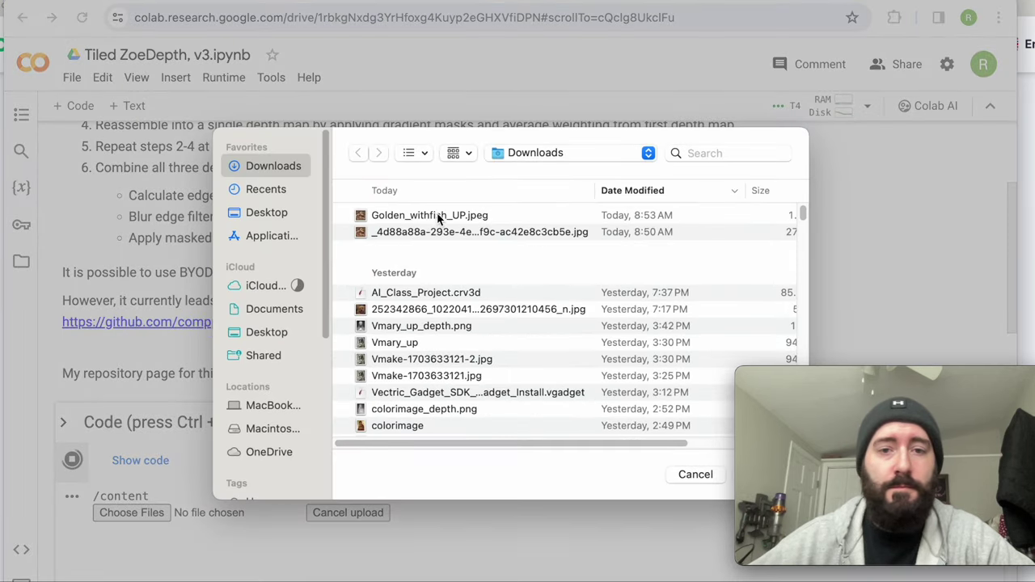
left_click(436, 217)
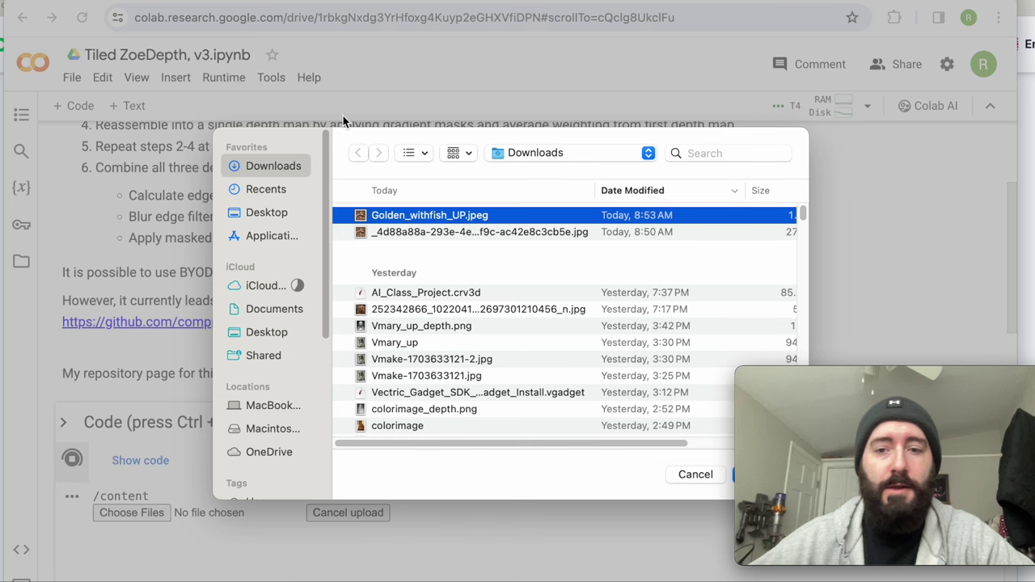
mouse_move(793, 391)
left_click_drag(793, 382, 843, 372)
left_click(763, 475)
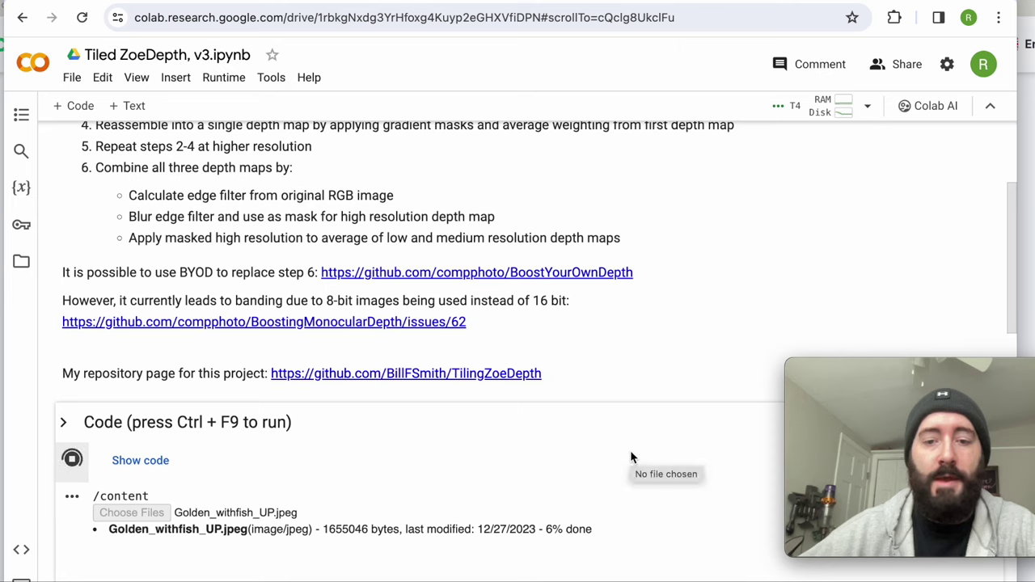
left_click_drag(903, 365, 821, 300)
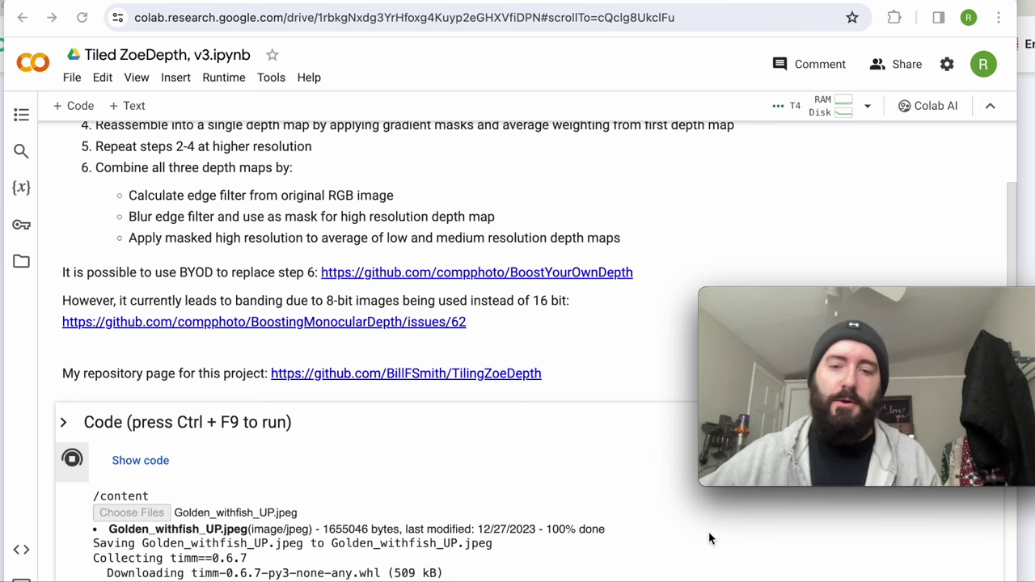
- Scroll through the cell's pip download output as torch dependencies install
scroll(630, 363, "down", 5)
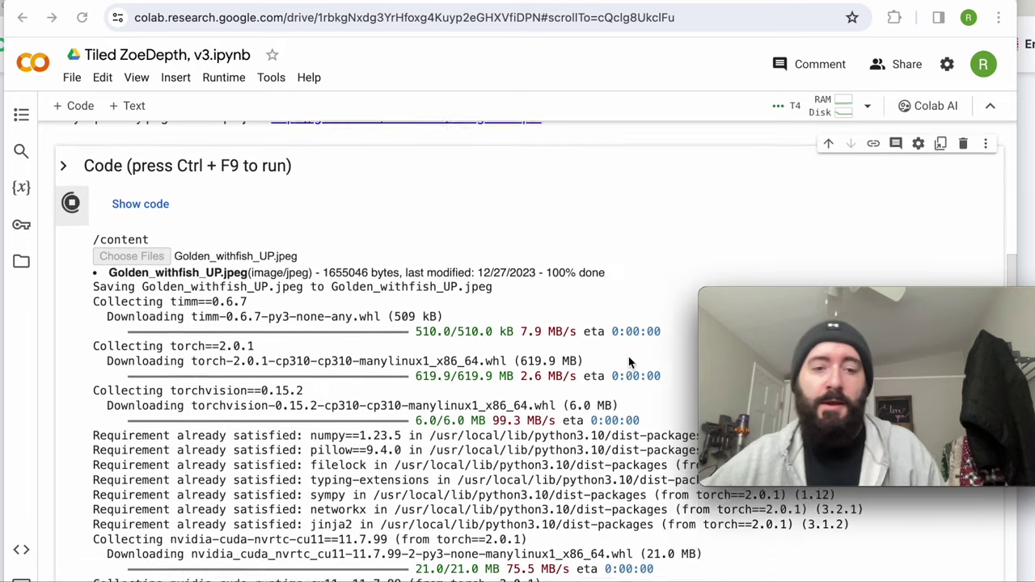
scroll(630, 363, "down", 5)
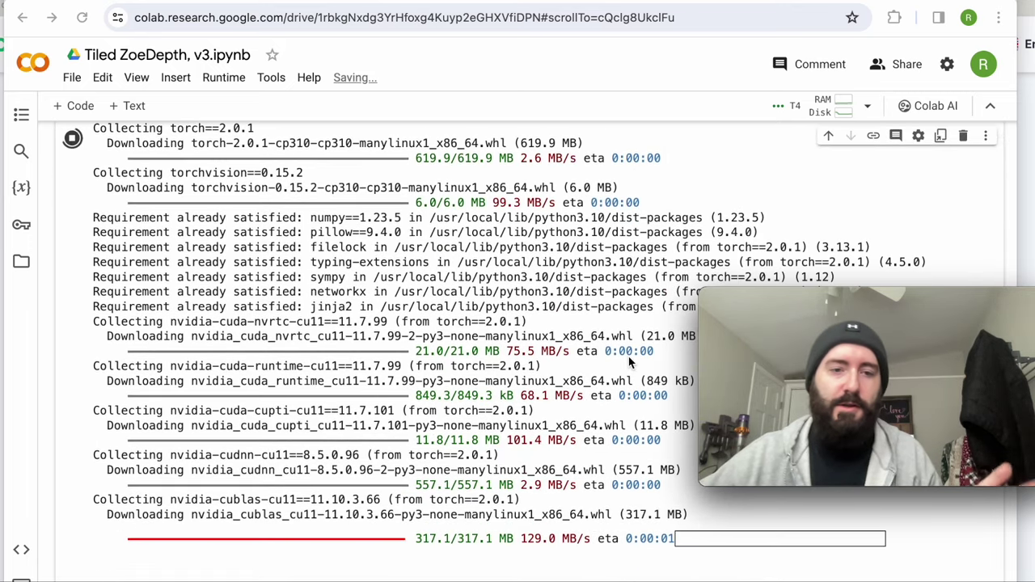
scroll(279, 394, "up", 10)
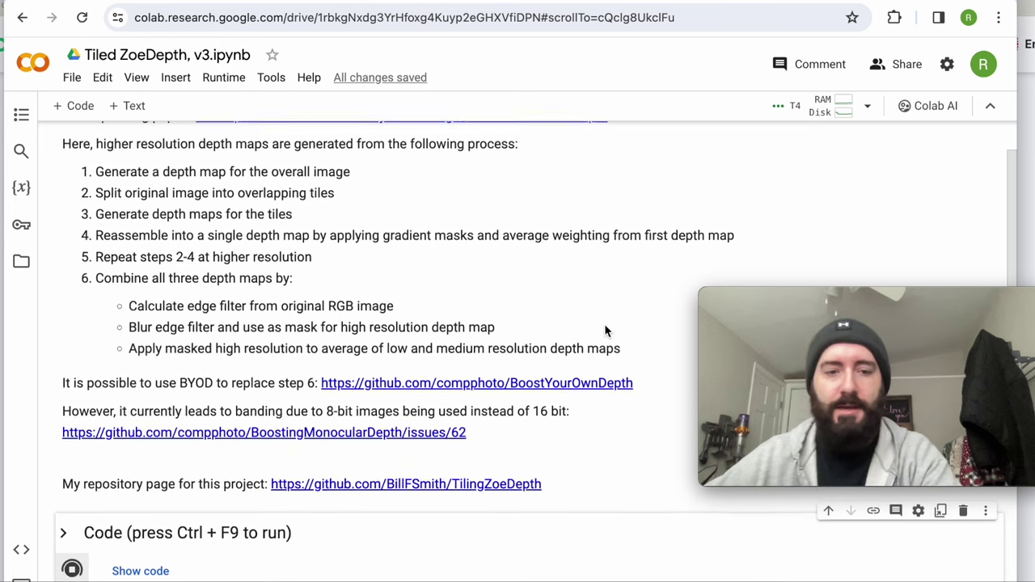
scroll(604, 323, "down", 1)
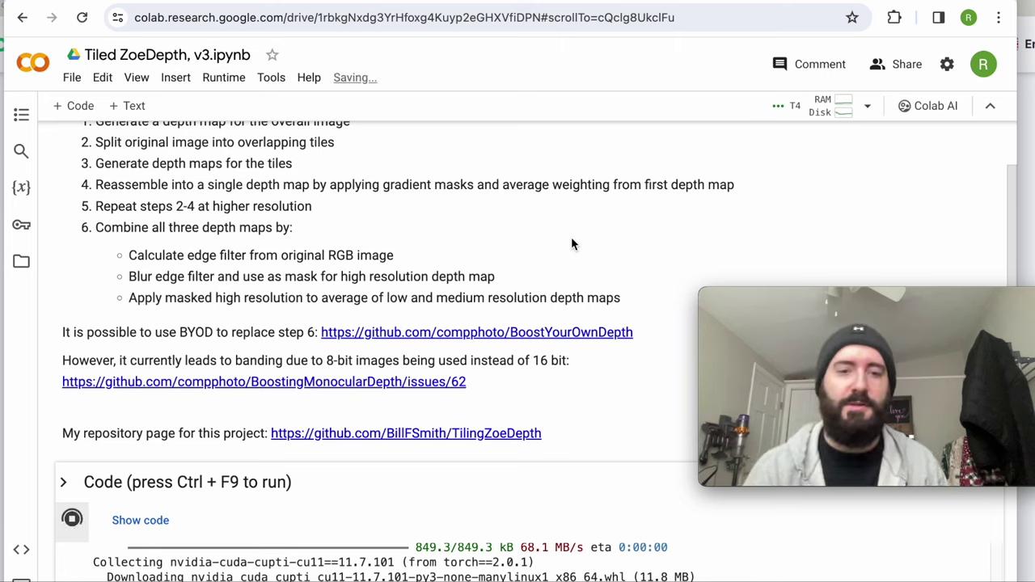
left_click(867, 108)
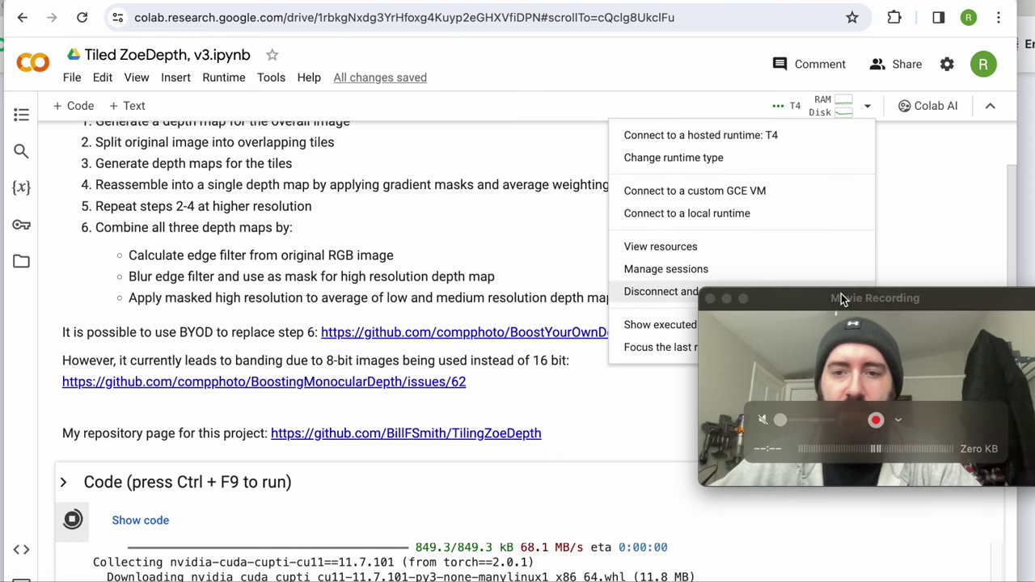
left_click_drag(842, 294, 848, 352)
left_click(867, 106)
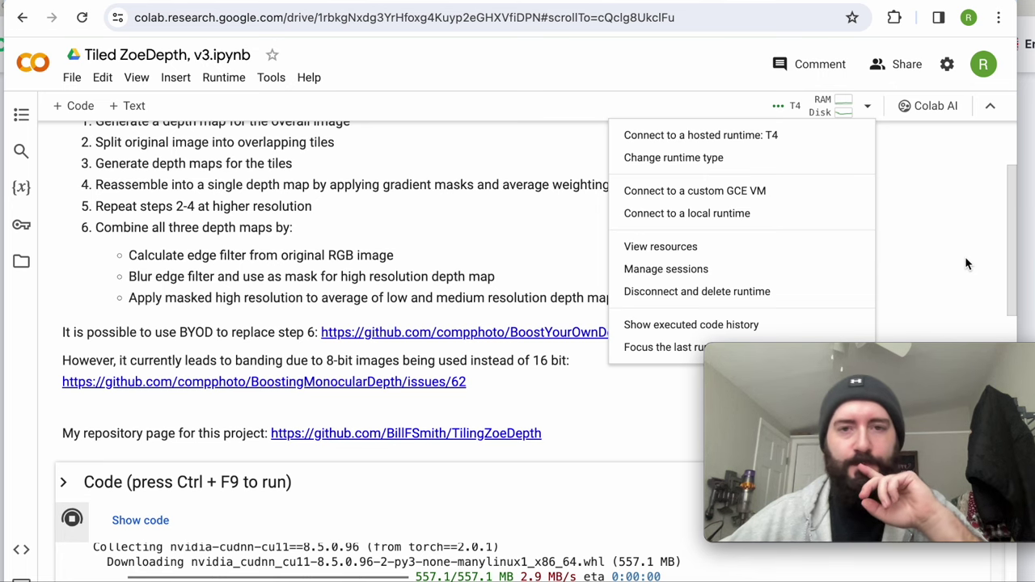
left_click(651, 59)
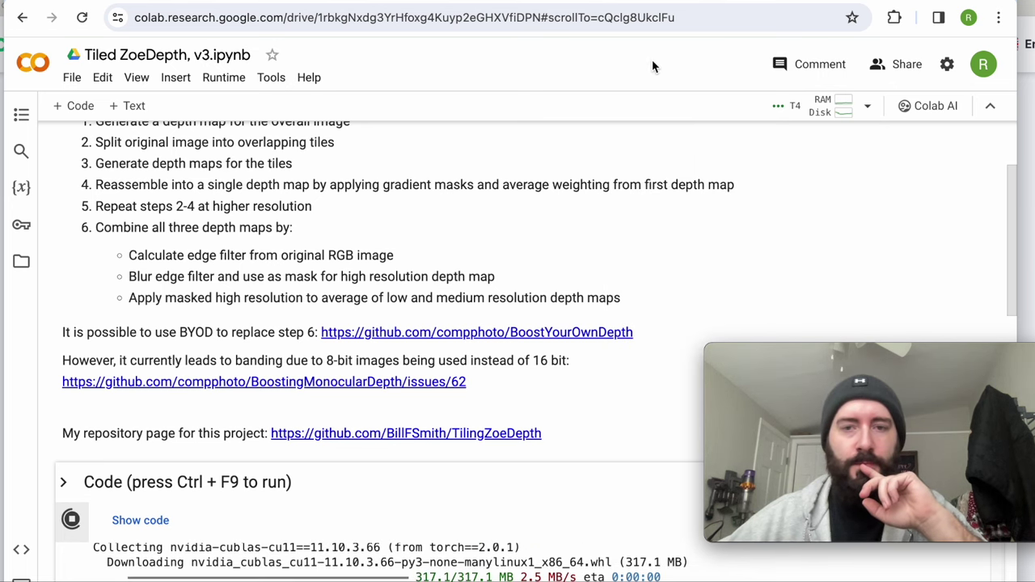
scroll(633, 277, "down", 2)
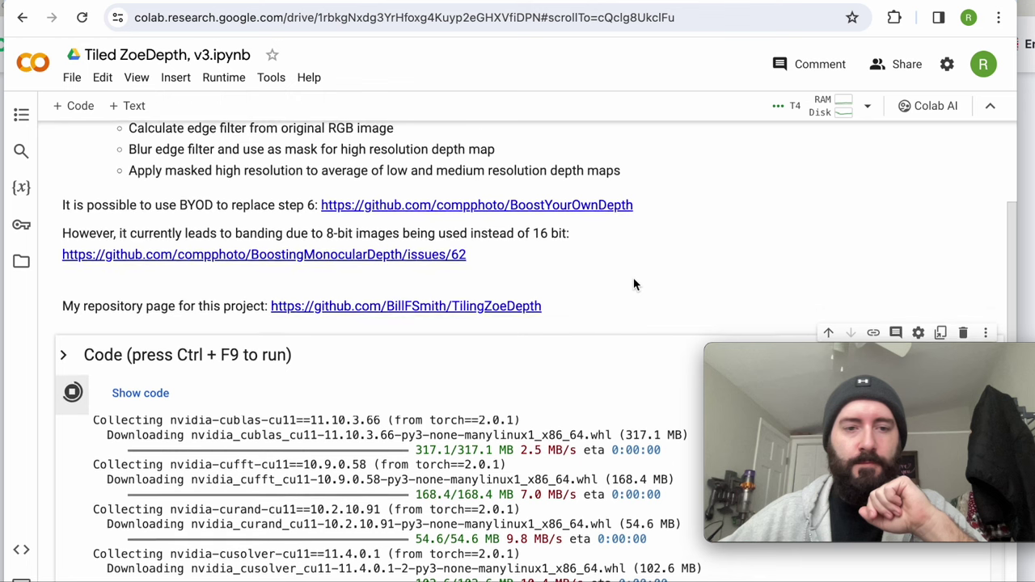
scroll(634, 278, "down", 1)
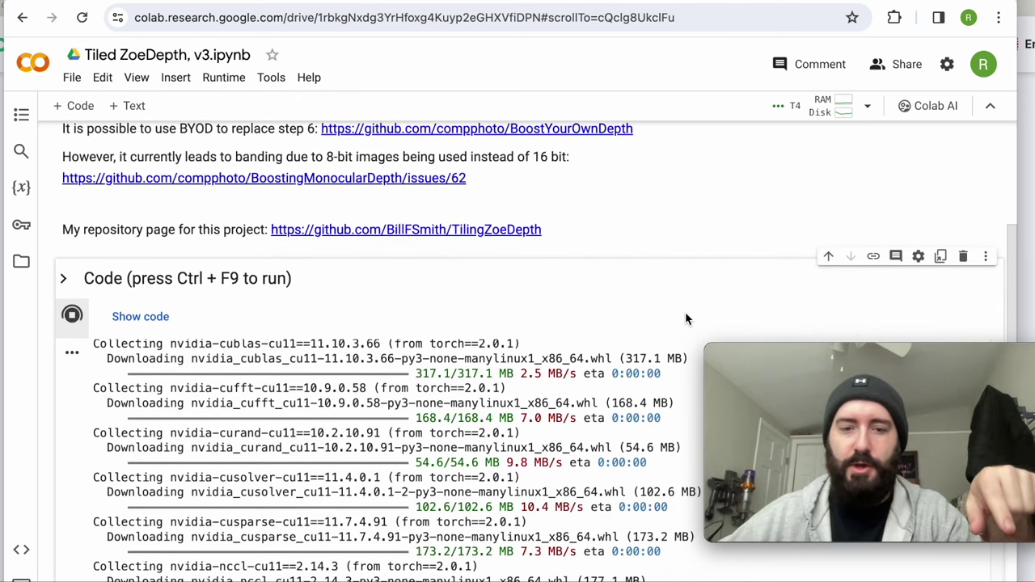
scroll(686, 317, "down", 1)
scroll(685, 318, "down", 3)
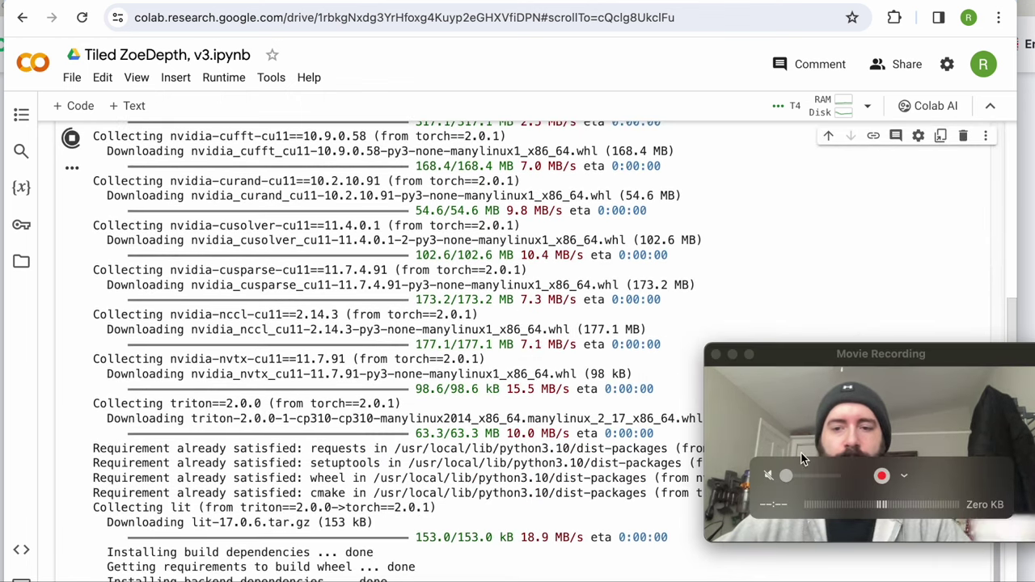
scroll(632, 334, "down", 1)
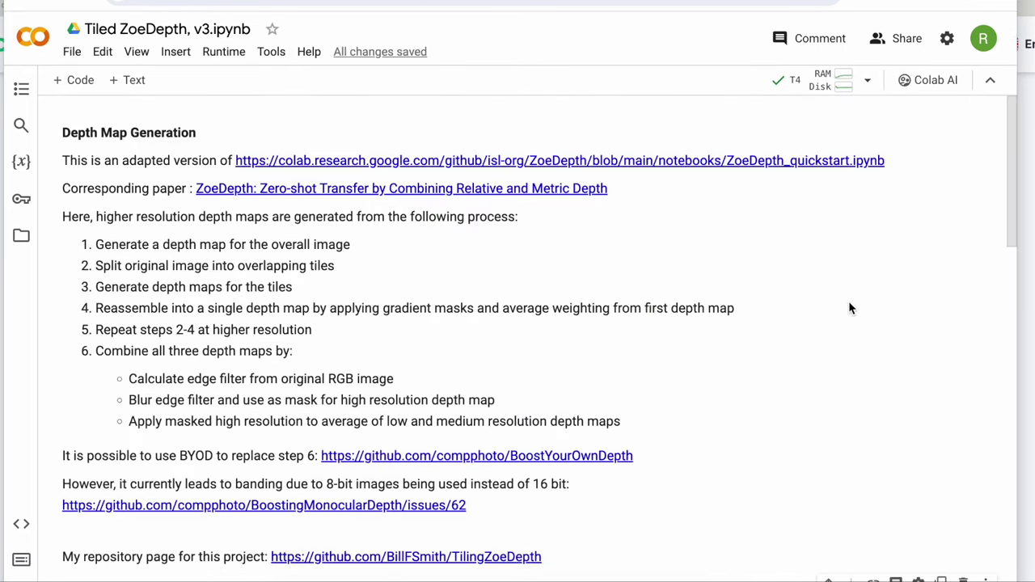
scroll(784, 351, "down", 10)
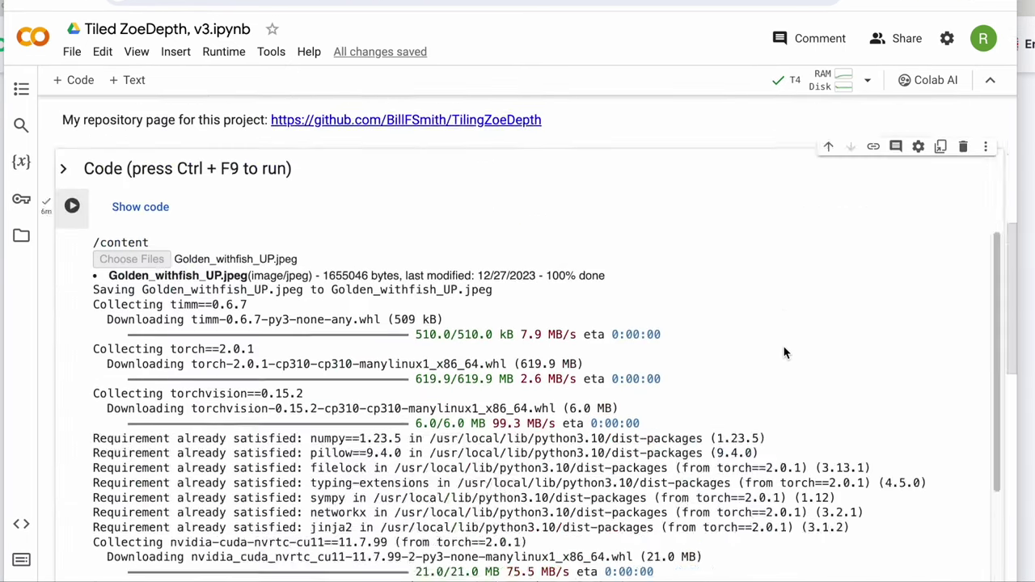
scroll(886, 362, "down", 12)
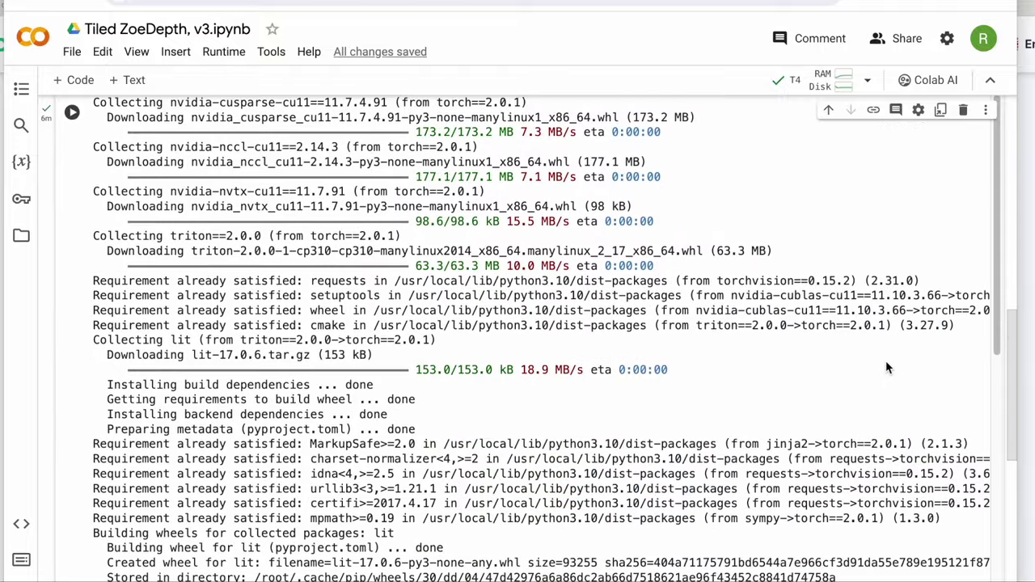
scroll(886, 360, "up", 5)
scroll(885, 358, "down", 15)
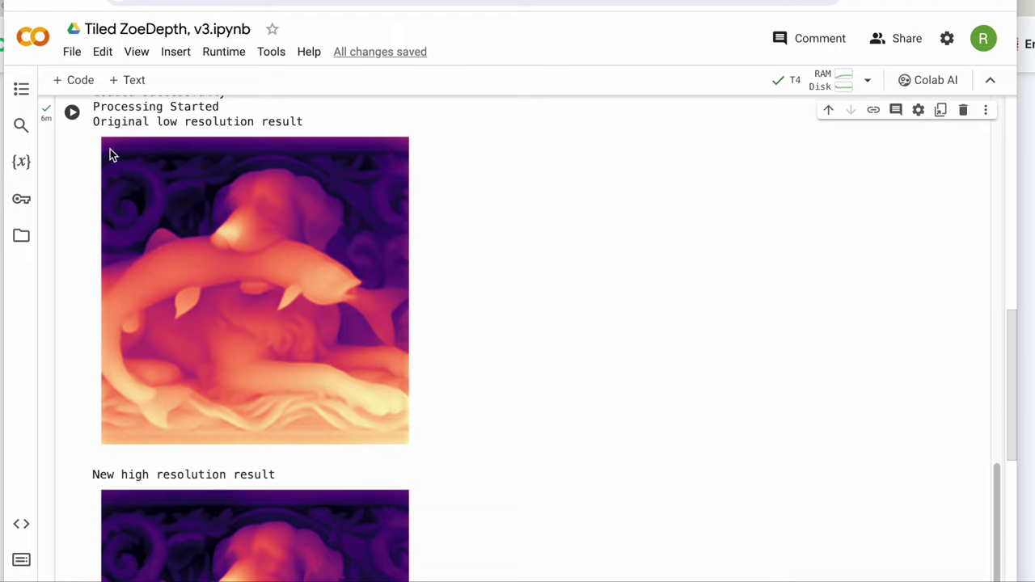
scroll(487, 289, "down", 1)
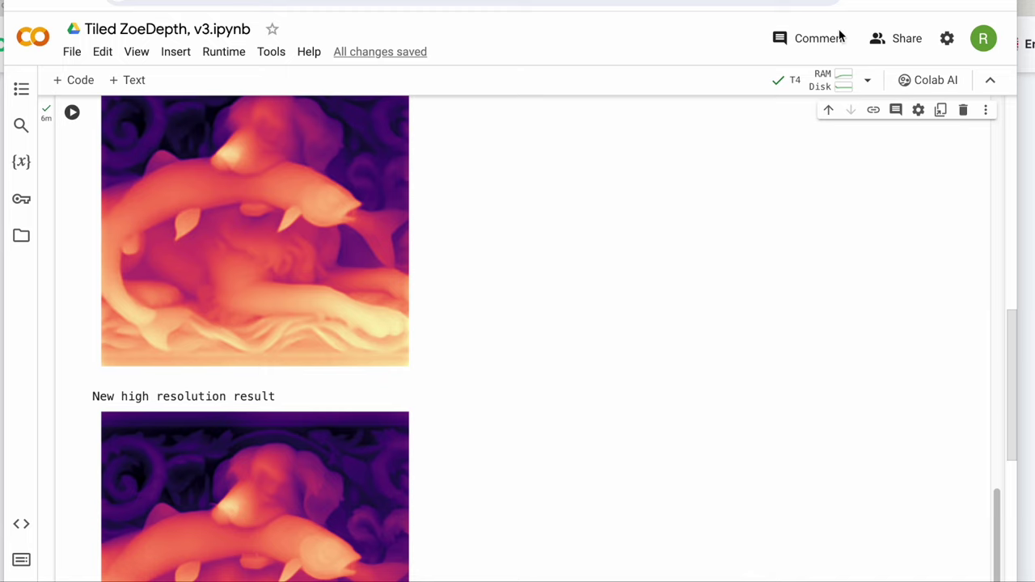
left_click(911, 3)
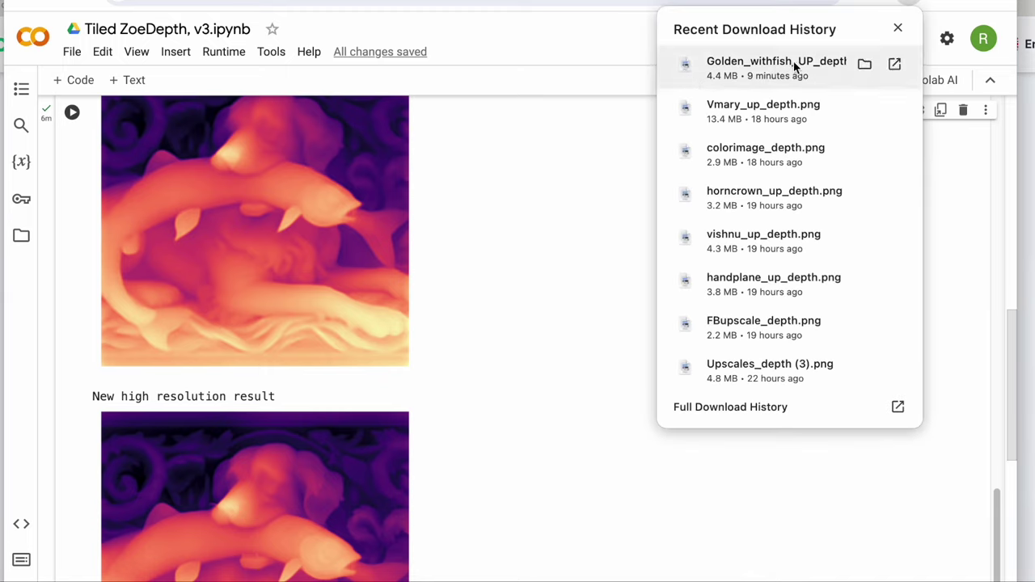
left_click(901, 5)
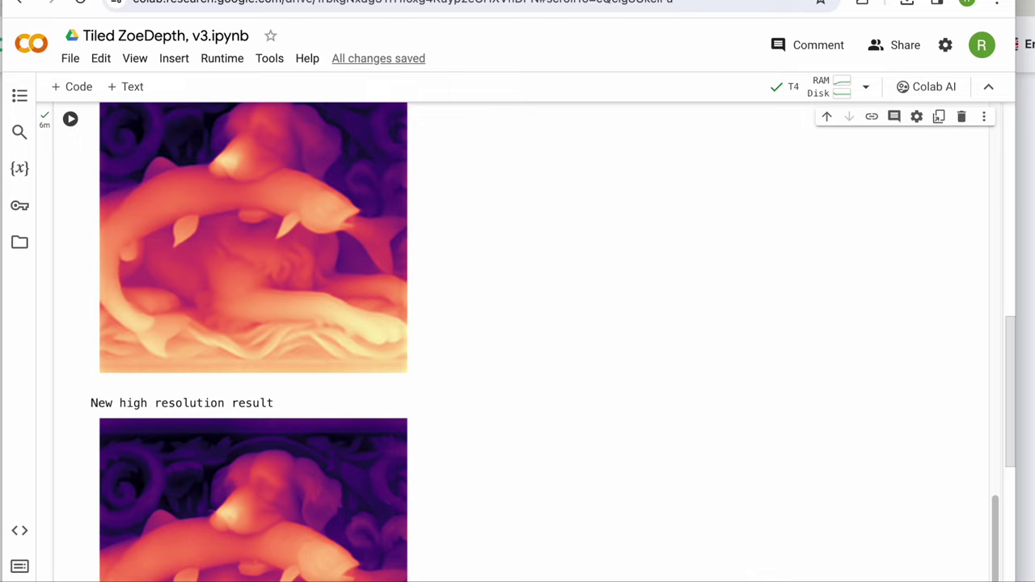
scroll(535, 457, "down", 4)
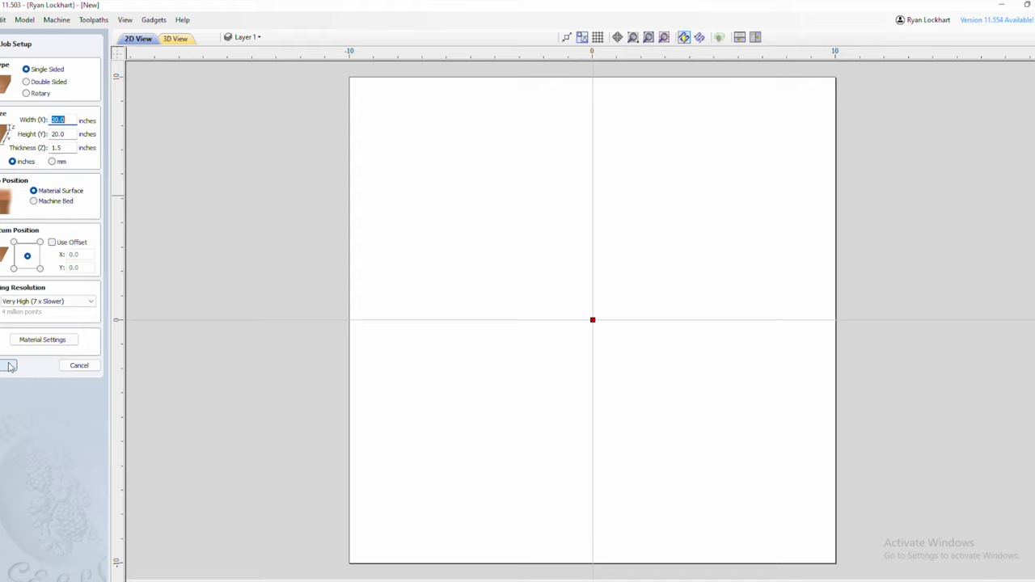
- Confirm the 20 × 20 job and import Golden_withfish_UP_depth as a relief component from bitmap
left_click(6, 369)
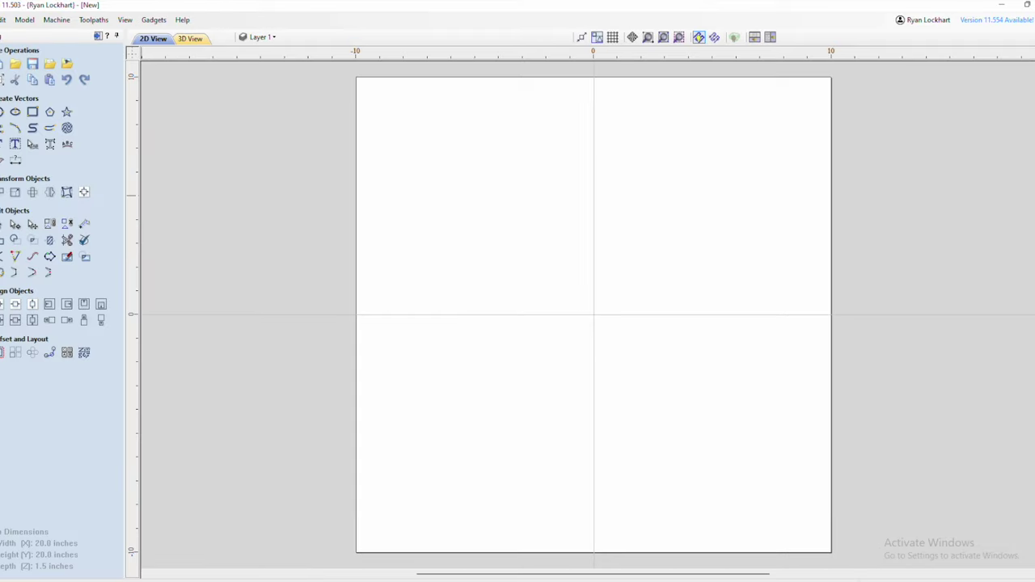
left_click(2, 121)
left_click(16, 80)
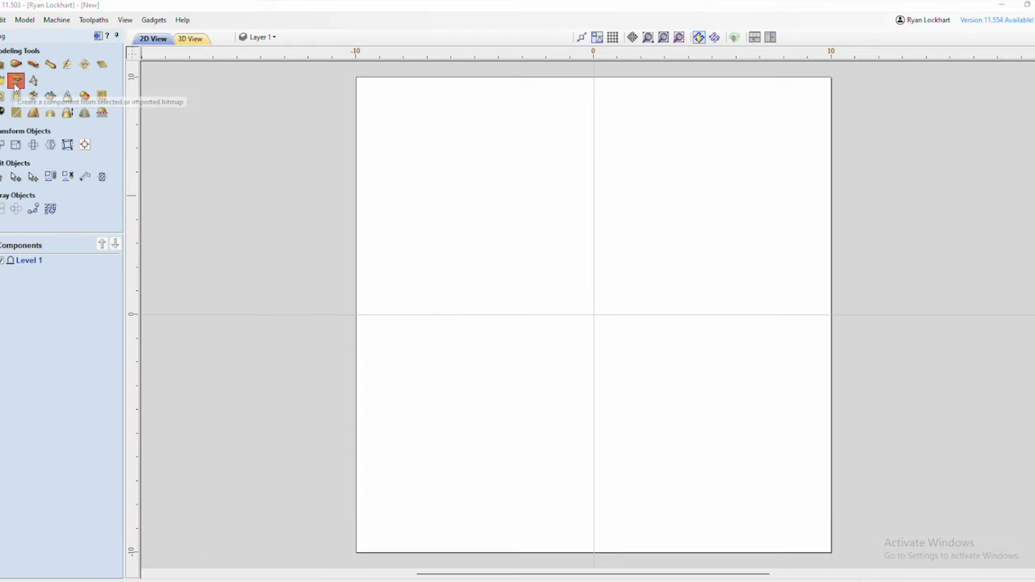
left_click(570, 258)
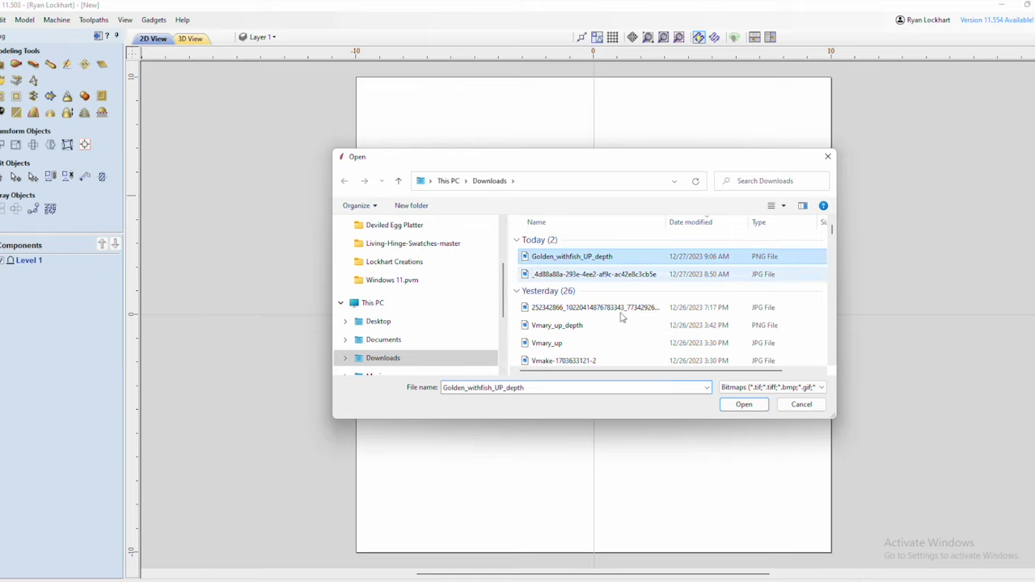
left_click(738, 407)
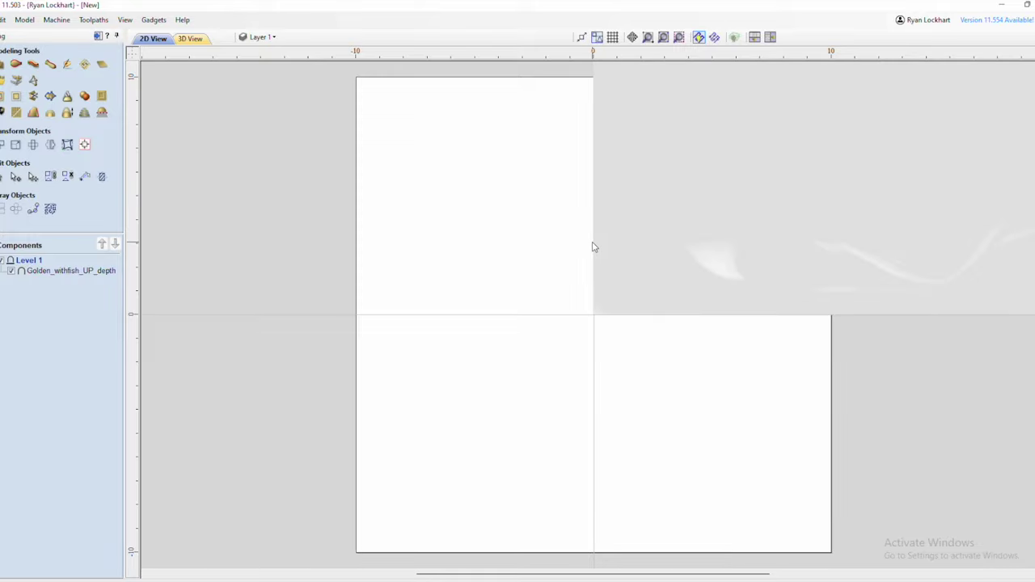
- Bring the imported relief into view, select it and display it in 3D View
scroll(655, 309, "down", 4)
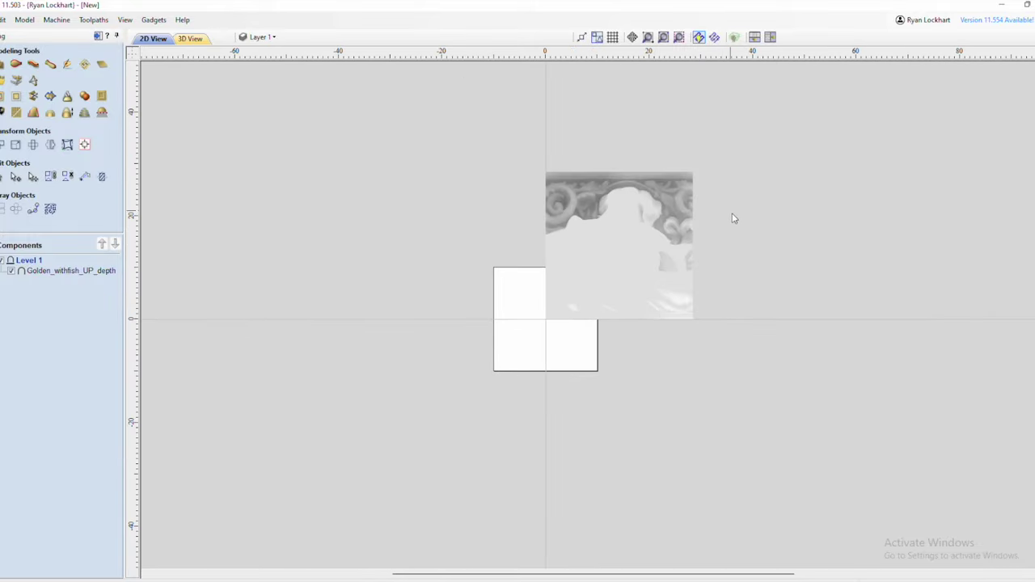
middle_click_drag(734, 219, 637, 267)
left_click(571, 259)
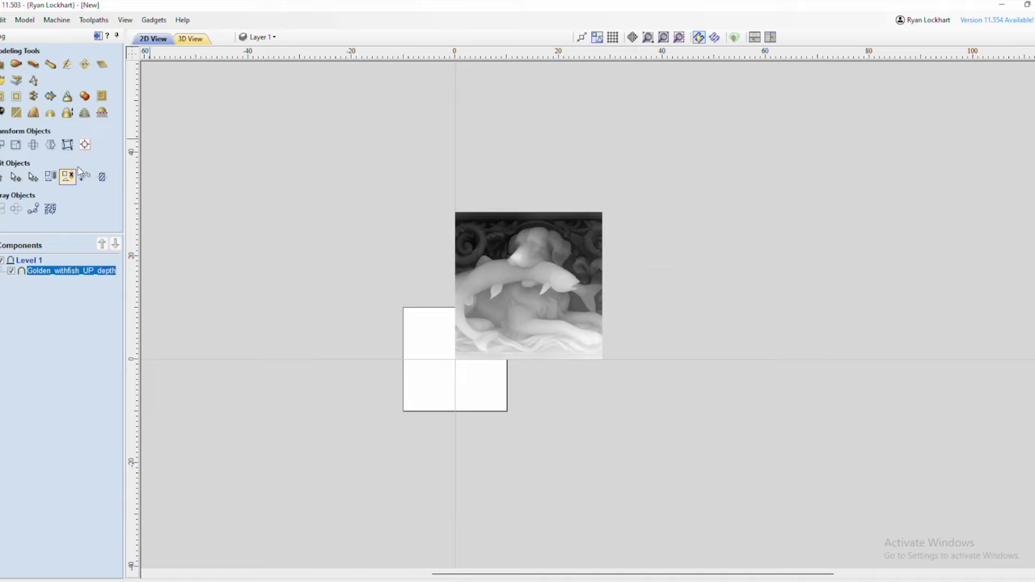
left_click(190, 38)
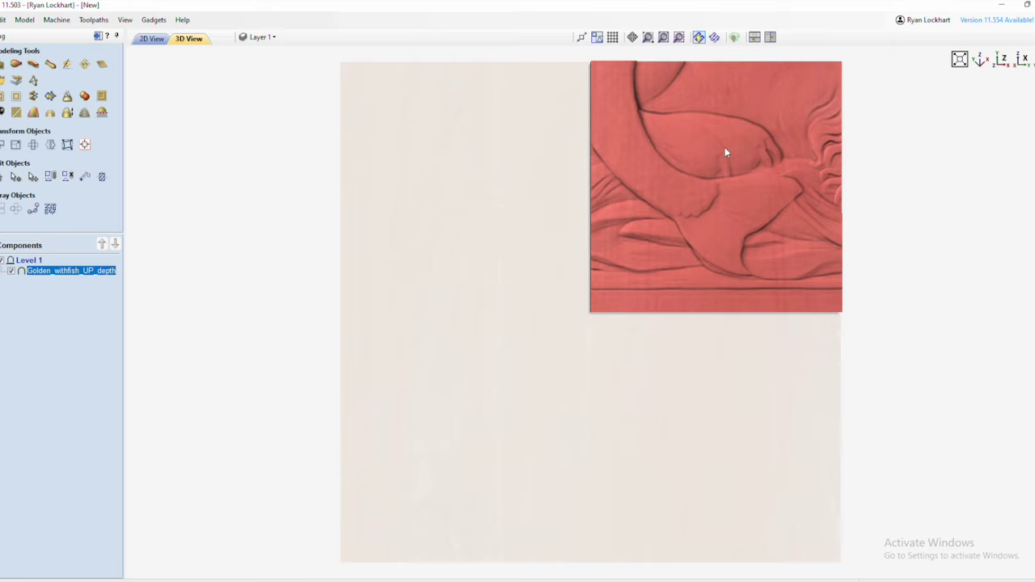
- In the 2D view, scale the relief to 18 × 18 inches with Set Size
left_click(151, 39)
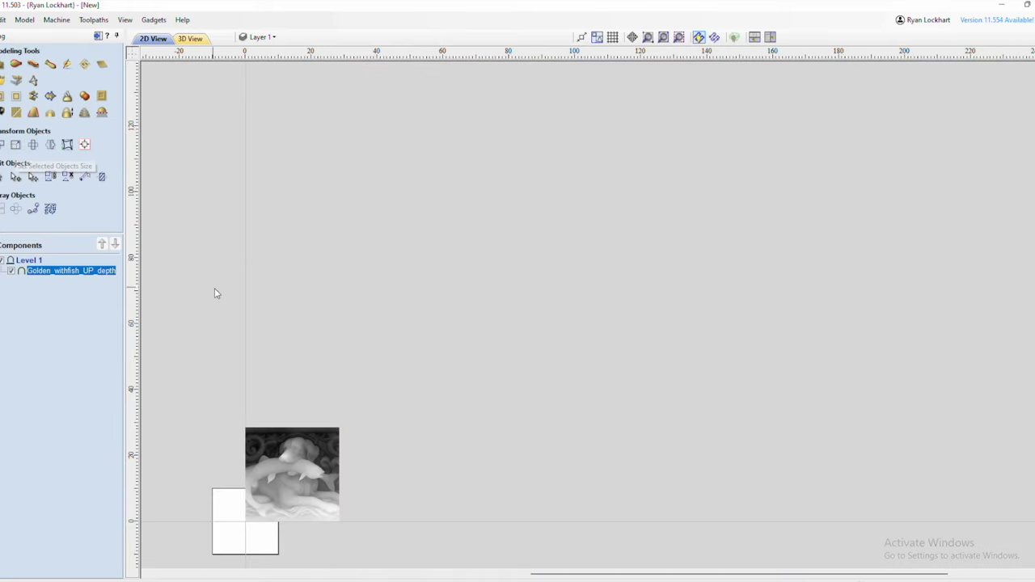
left_click(16, 144)
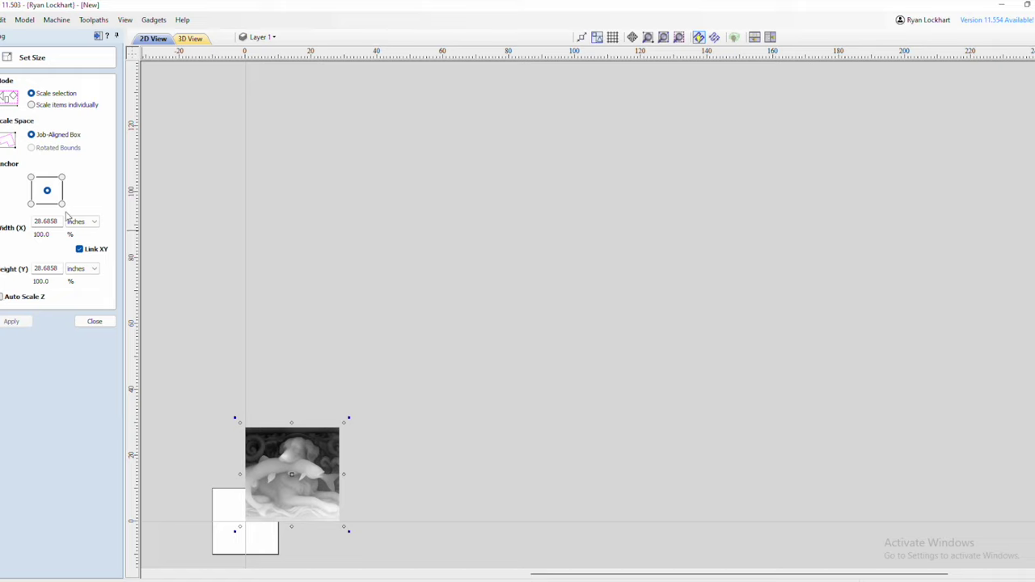
left_click_drag(59, 222, 22, 230)
type("18")
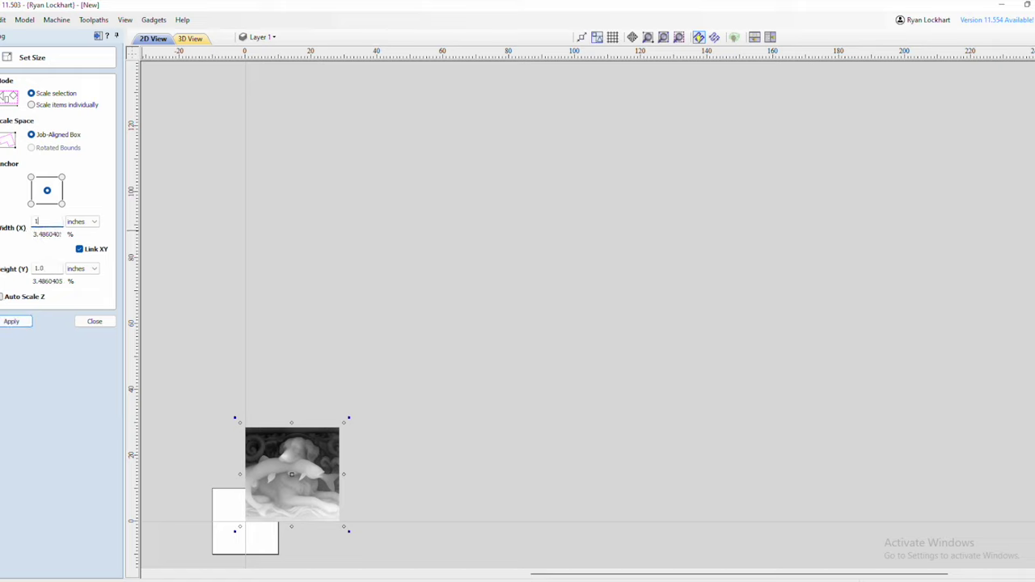
left_click(12, 322)
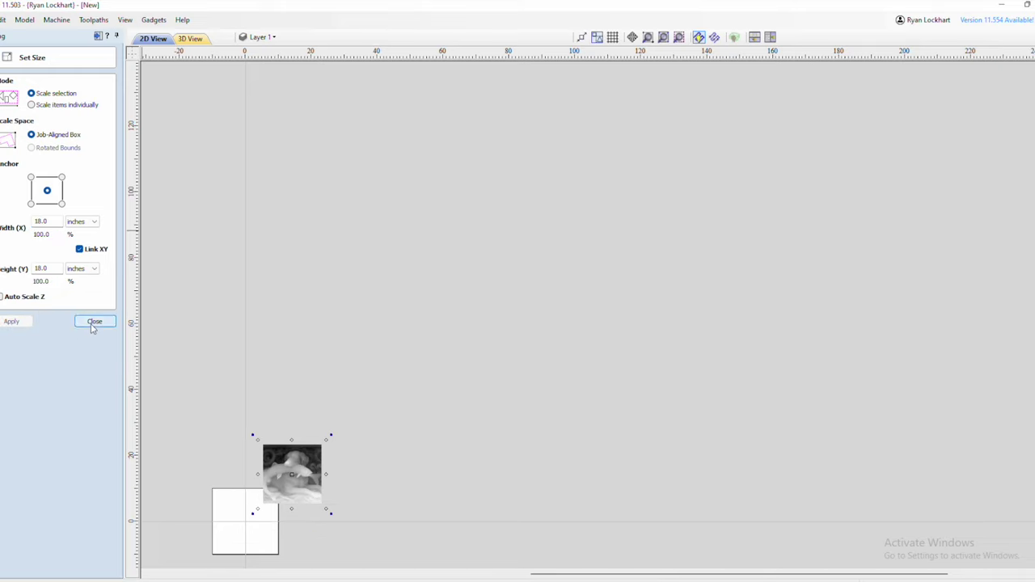
left_click(94, 322)
- Centre the relief on the 20 × 20 material square
left_click(86, 143)
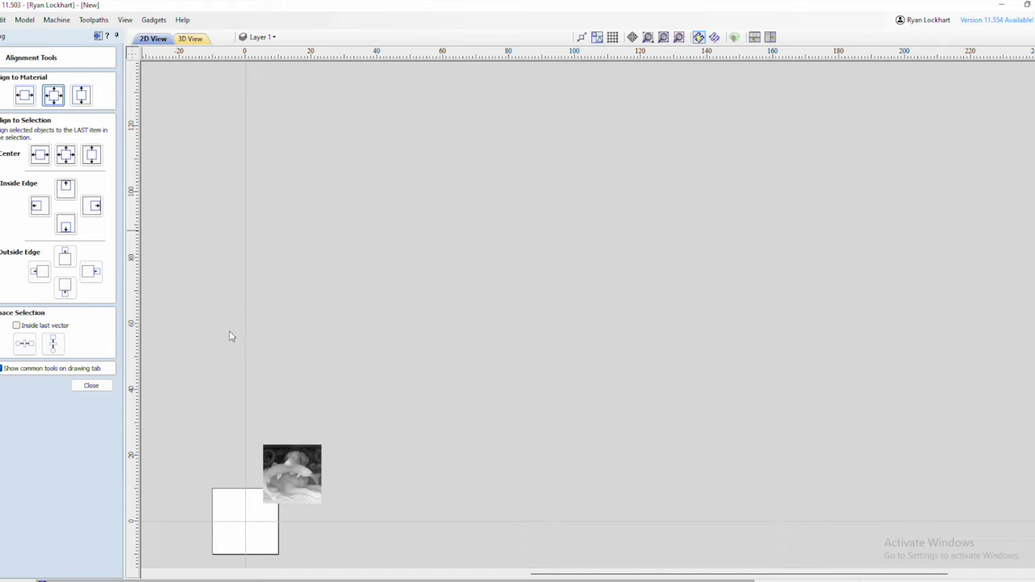
key("F9")
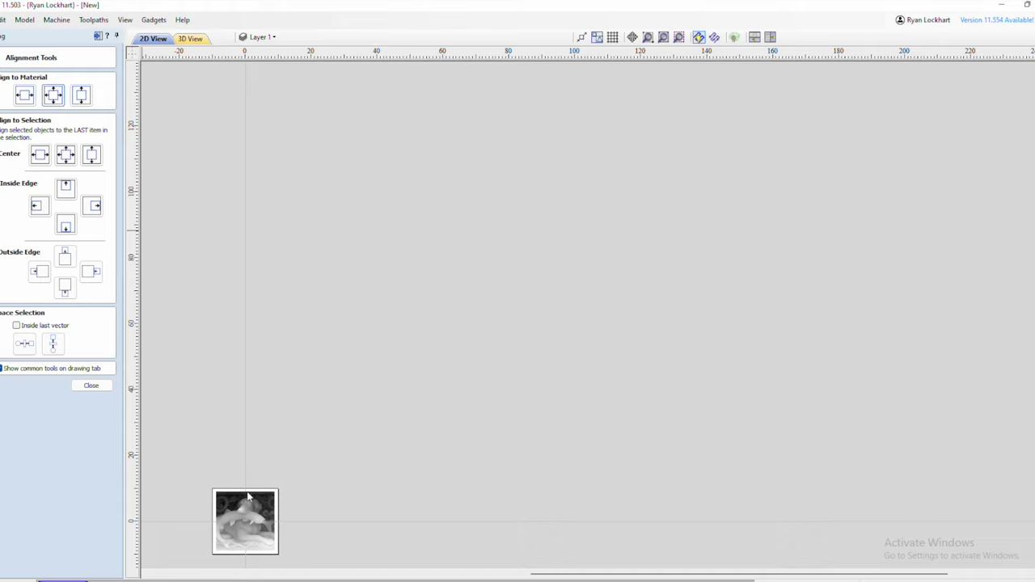
left_click(92, 387)
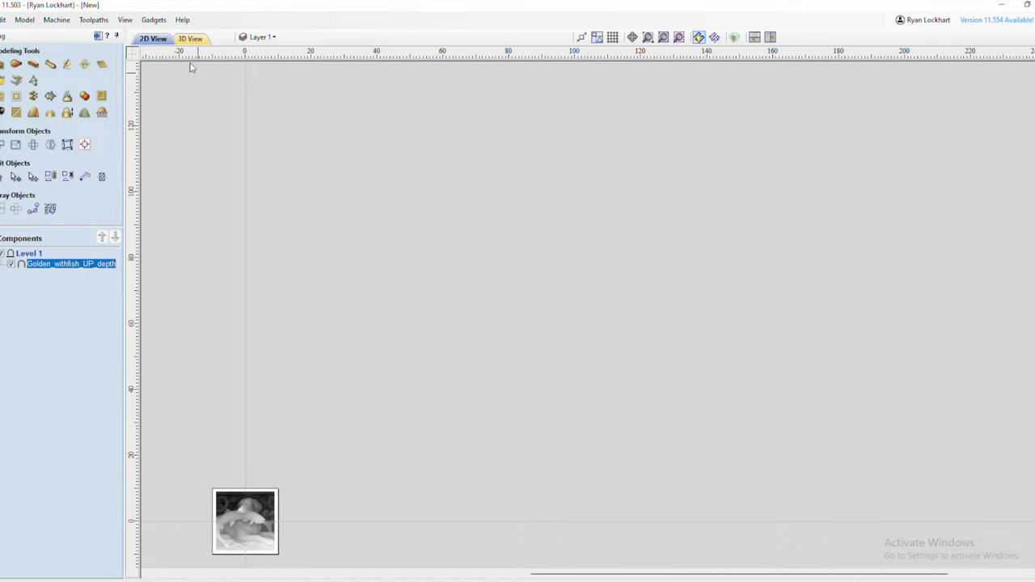
- Set the relief component's Shape Height to 1.0 inch and inspect it in 3D
left_click(189, 38)
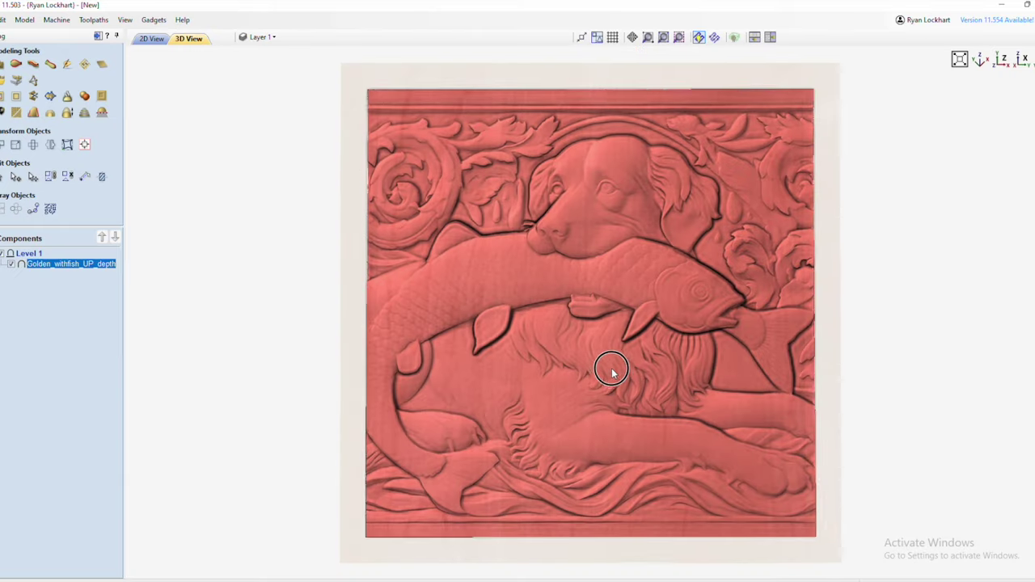
left_click_drag(612, 371, 463, 461)
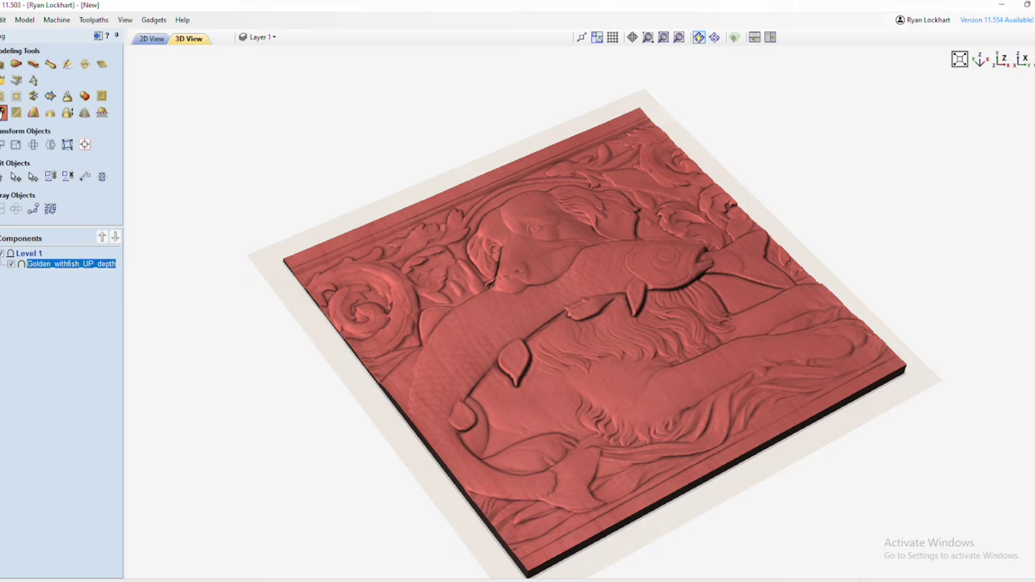
left_click(4, 114)
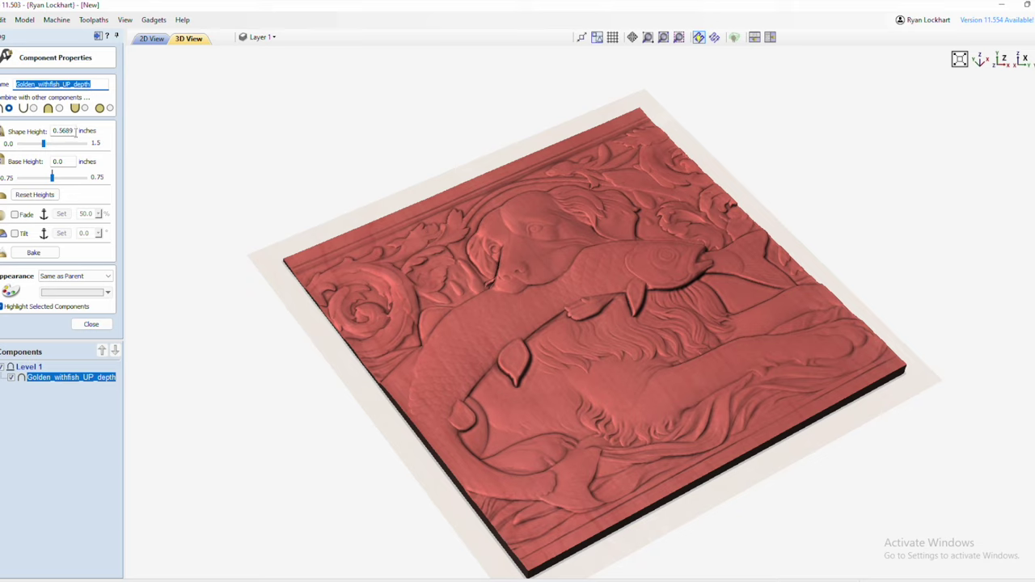
left_click_drag(76, 134, 45, 137)
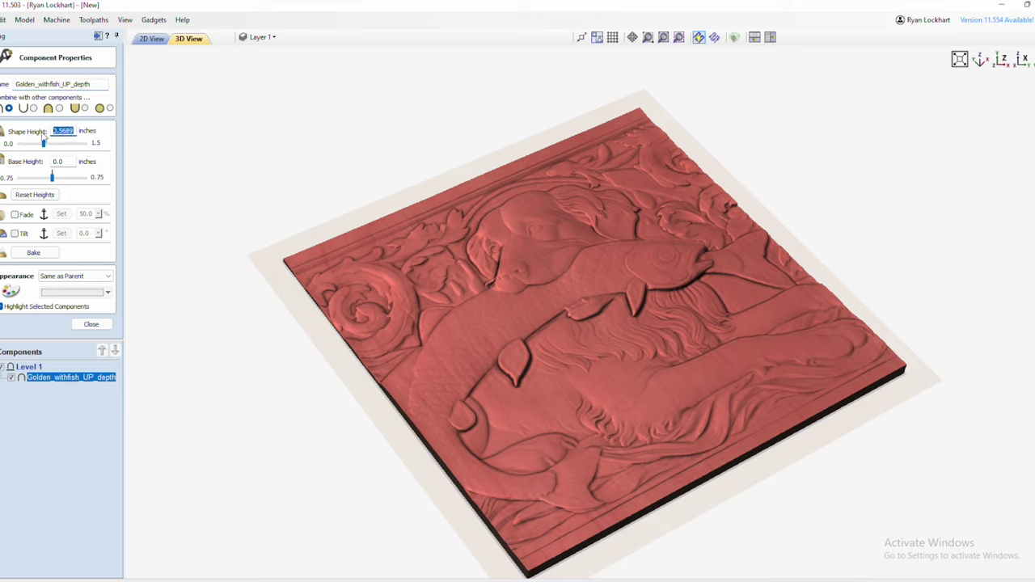
type("1")
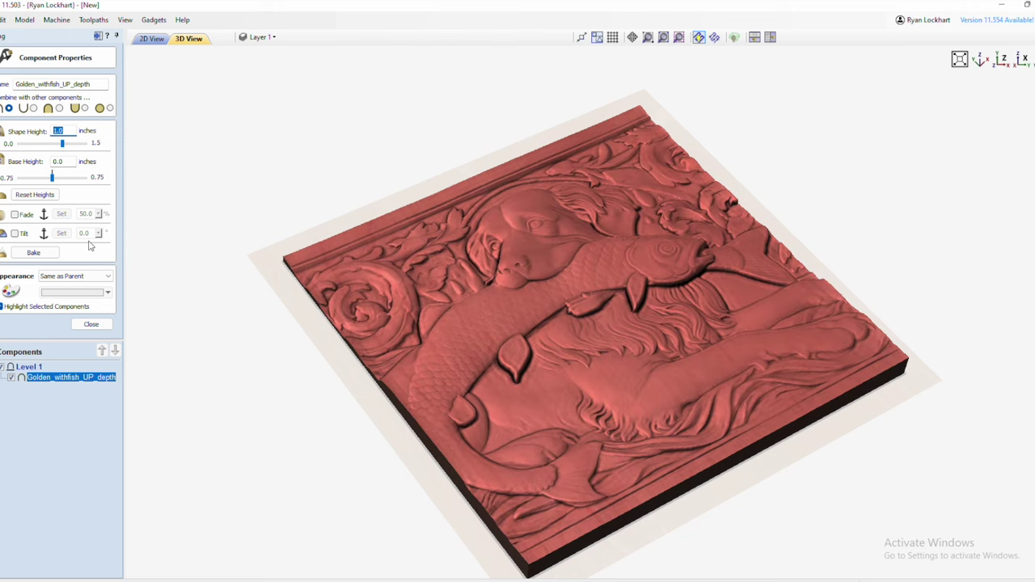
left_click(90, 325)
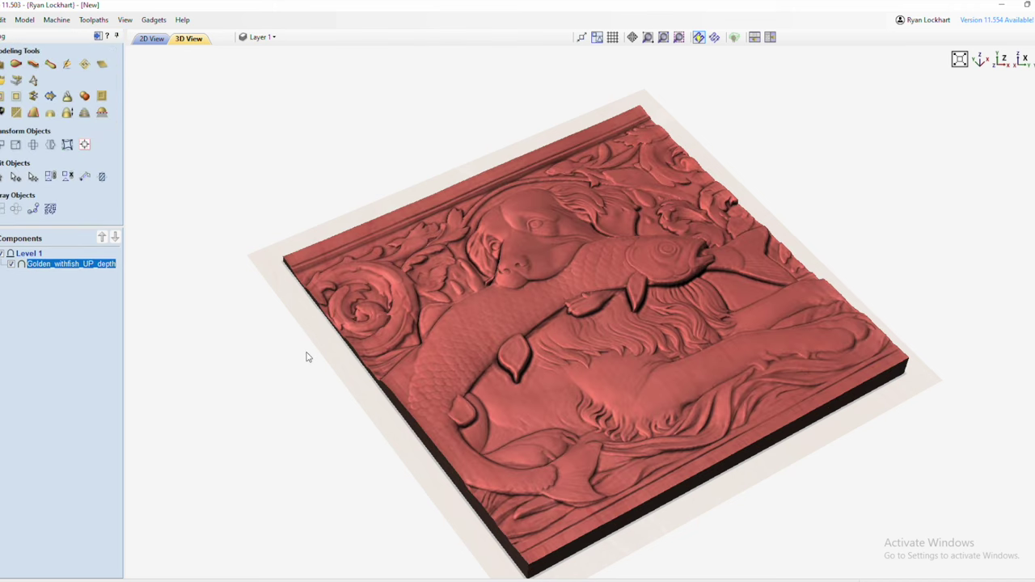
left_click_drag(617, 407, 589, 351)
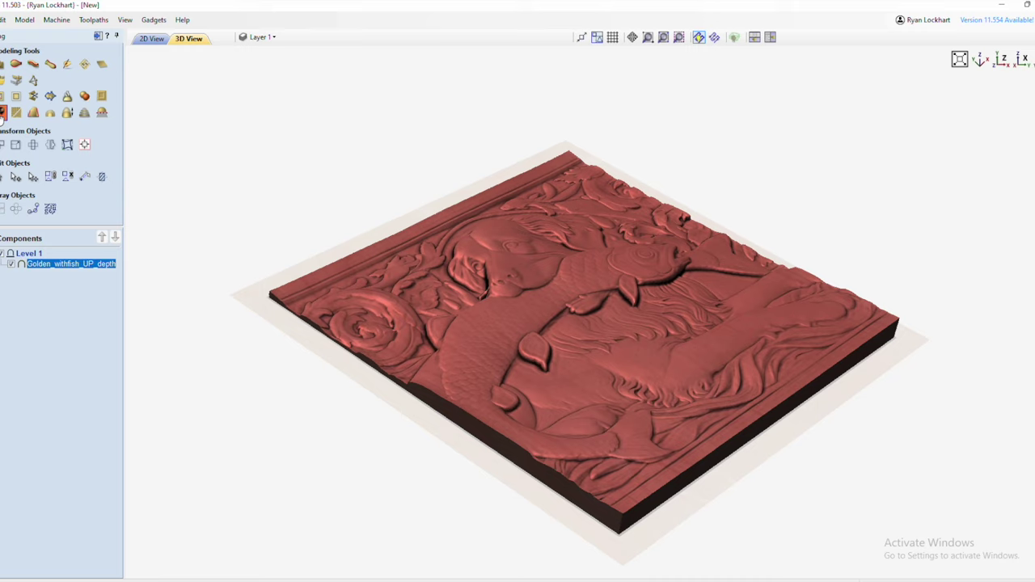
- Enable tilt on the relief, directed bottom to top, with a 2.0 degree angle
left_click(2, 114)
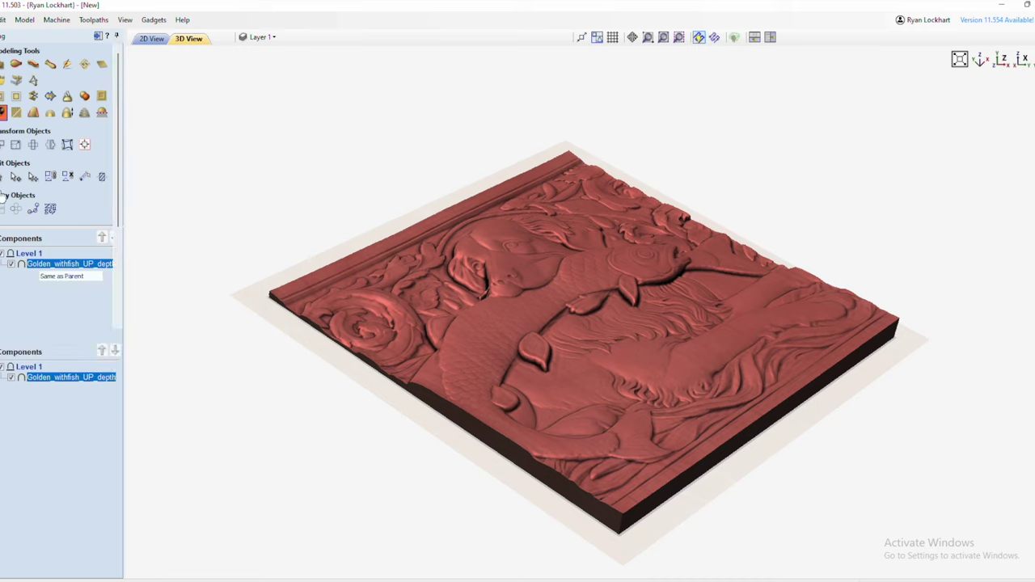
left_click(19, 236)
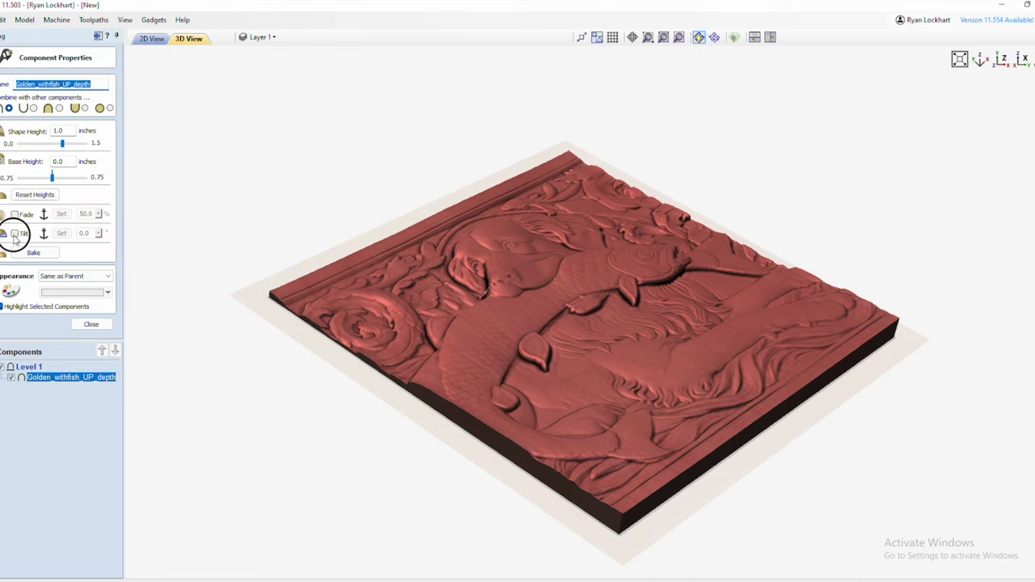
left_click(14, 233)
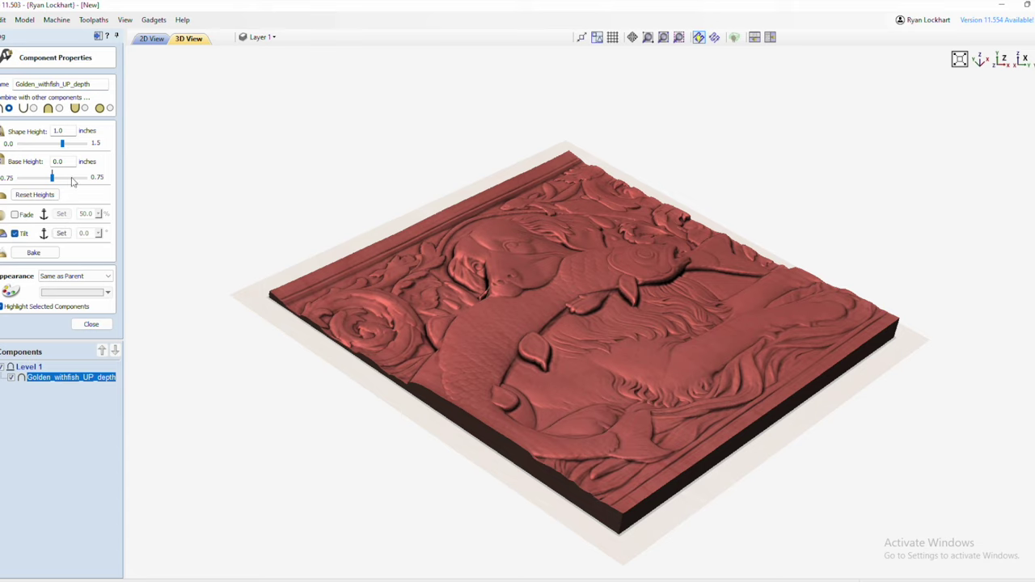
left_click(156, 40)
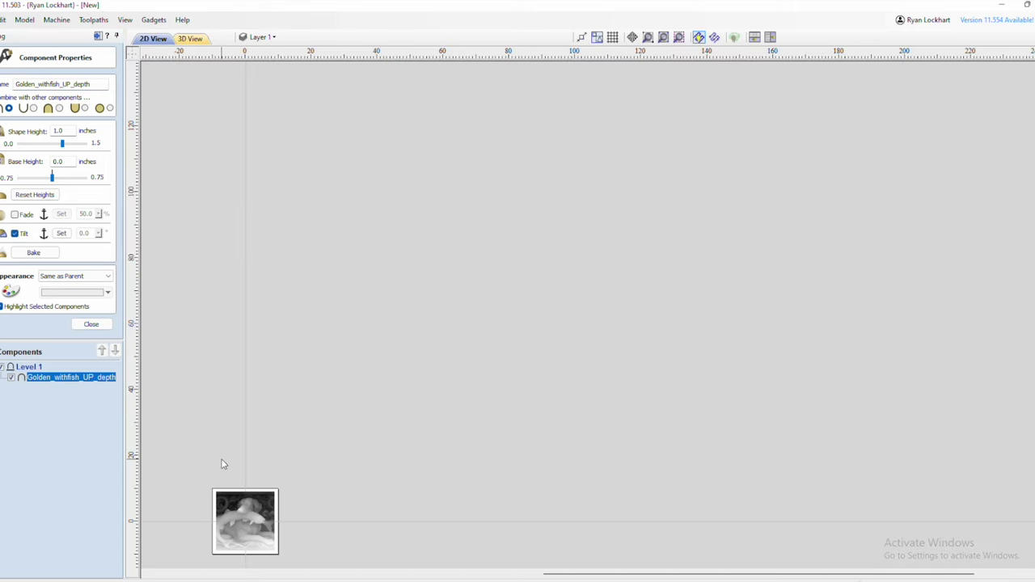
key("F4")
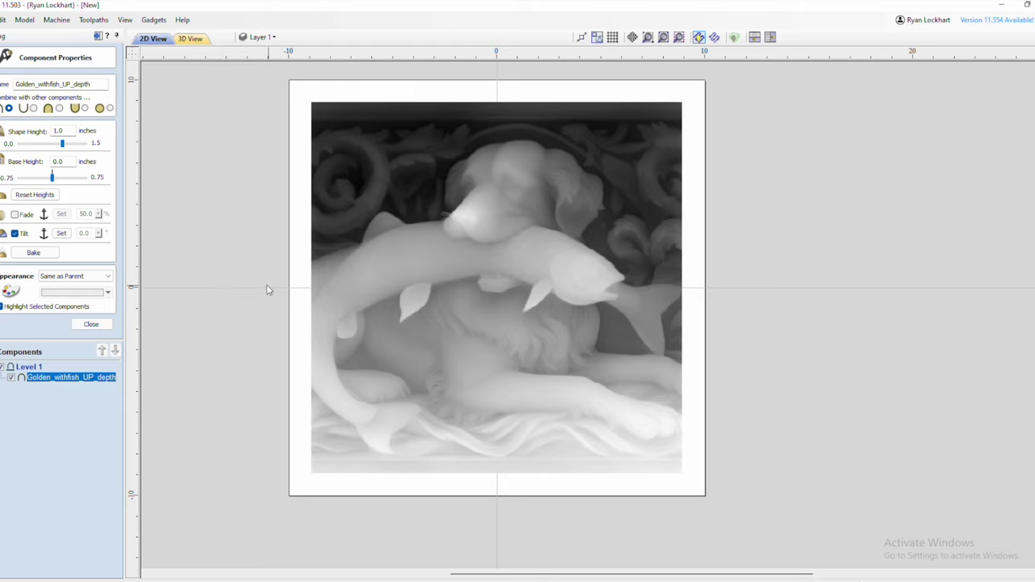
left_click(62, 235)
left_click_drag(498, 459, 496, 120)
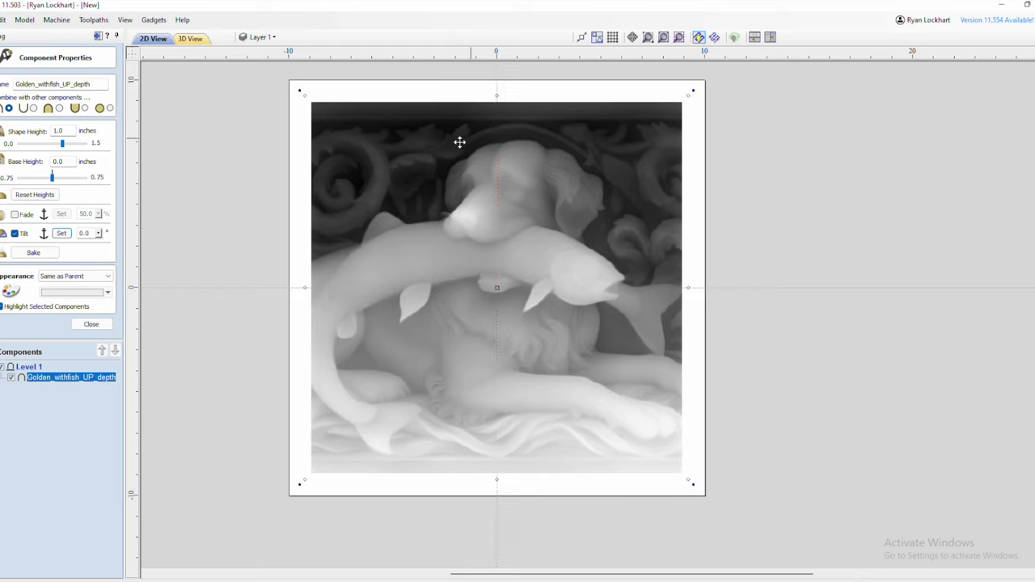
double_click(85, 234)
type("2")
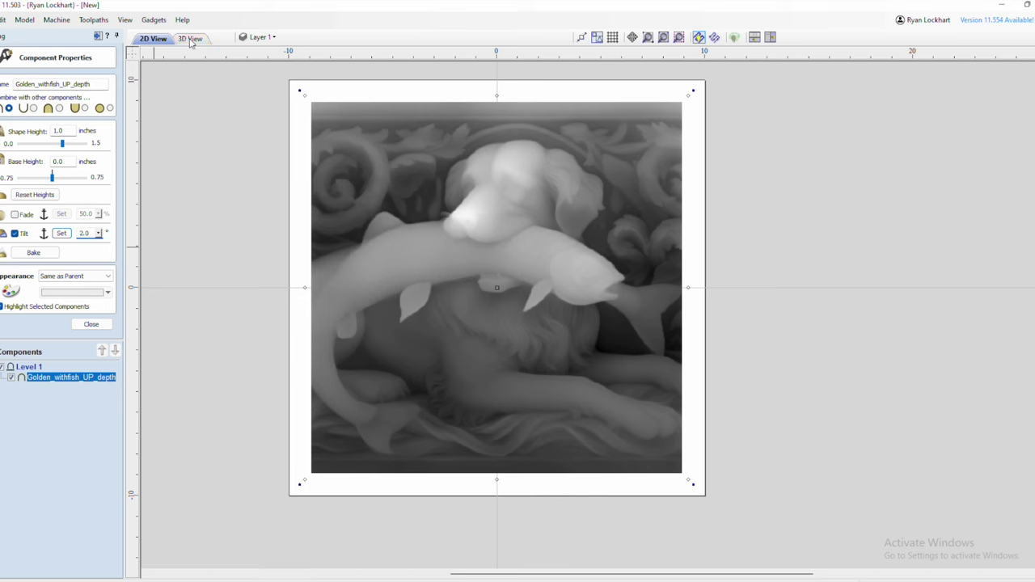
- Reduce the relief's tilt from 2.0 to 1.7 degrees and close Component Properties
left_click(190, 39)
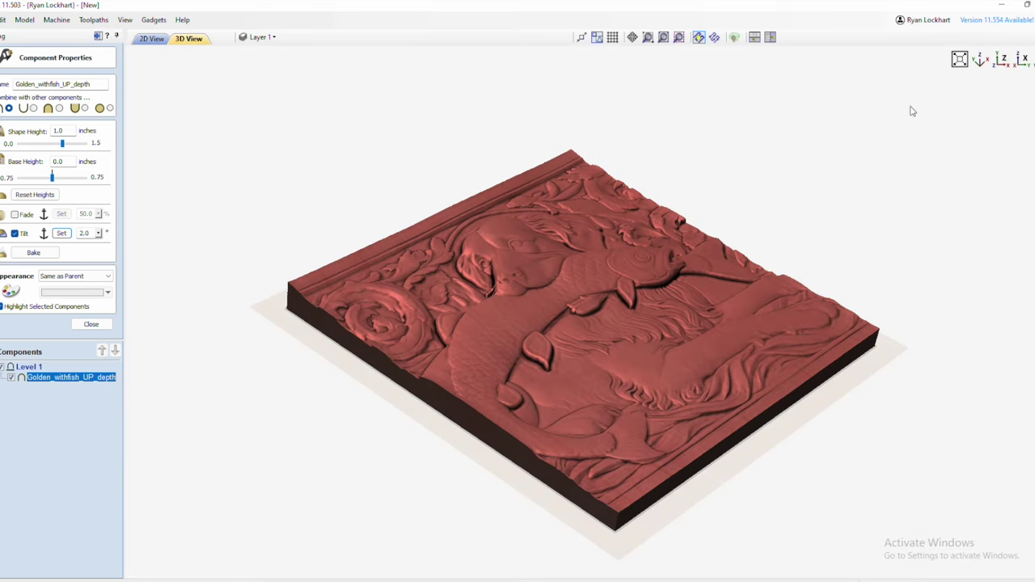
left_click(1025, 63)
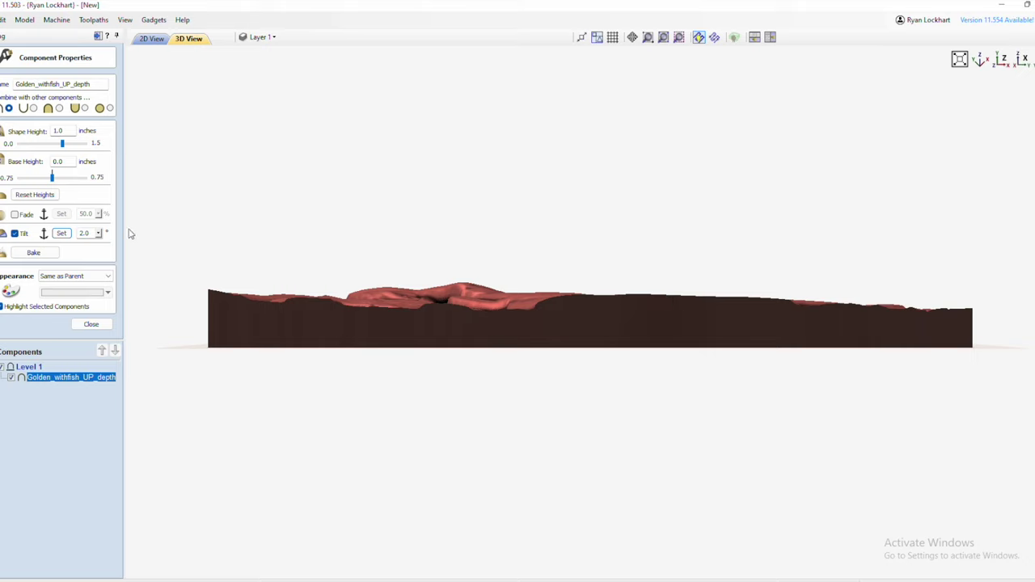
left_click(86, 234)
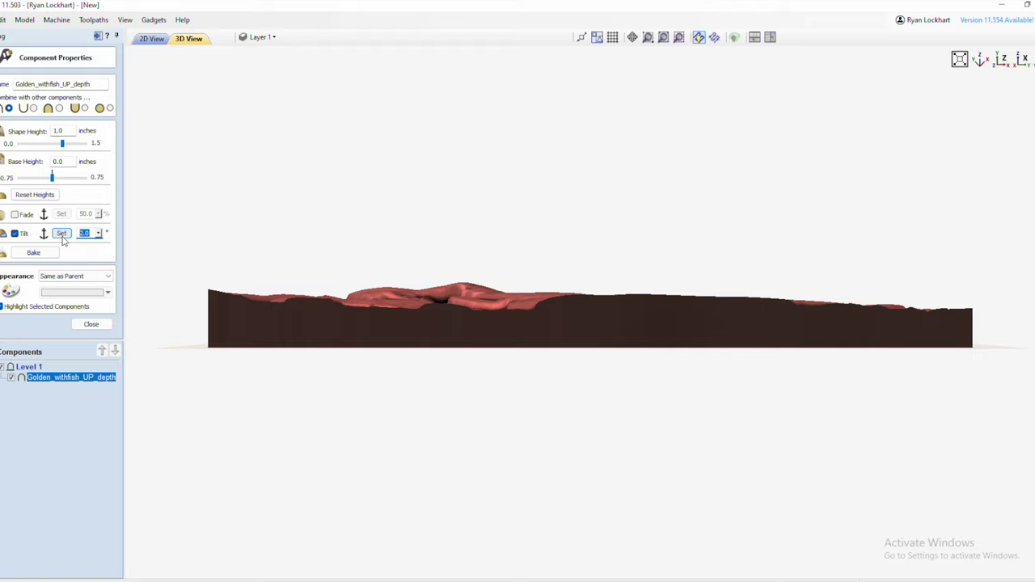
type("1.7")
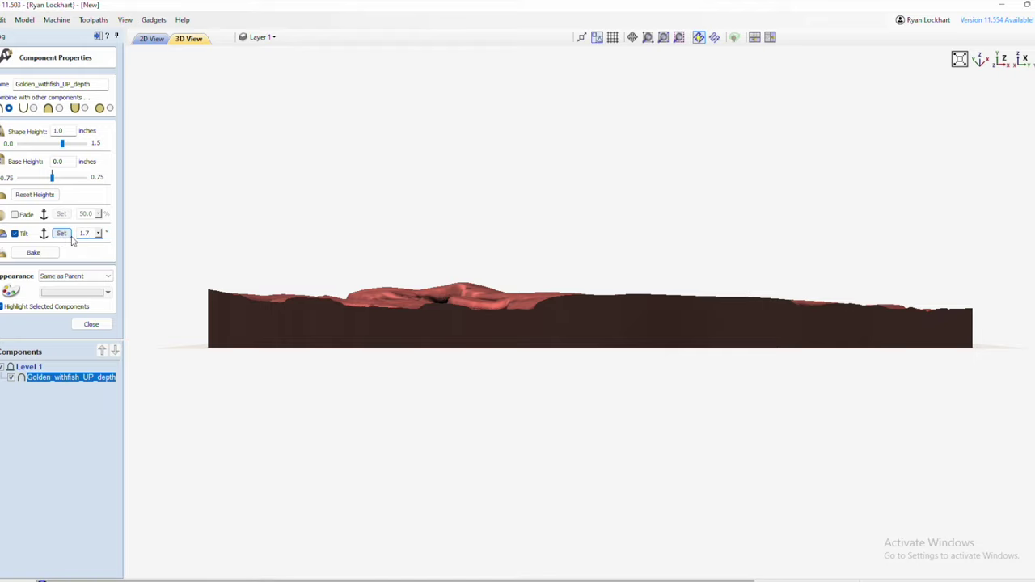
key("Return")
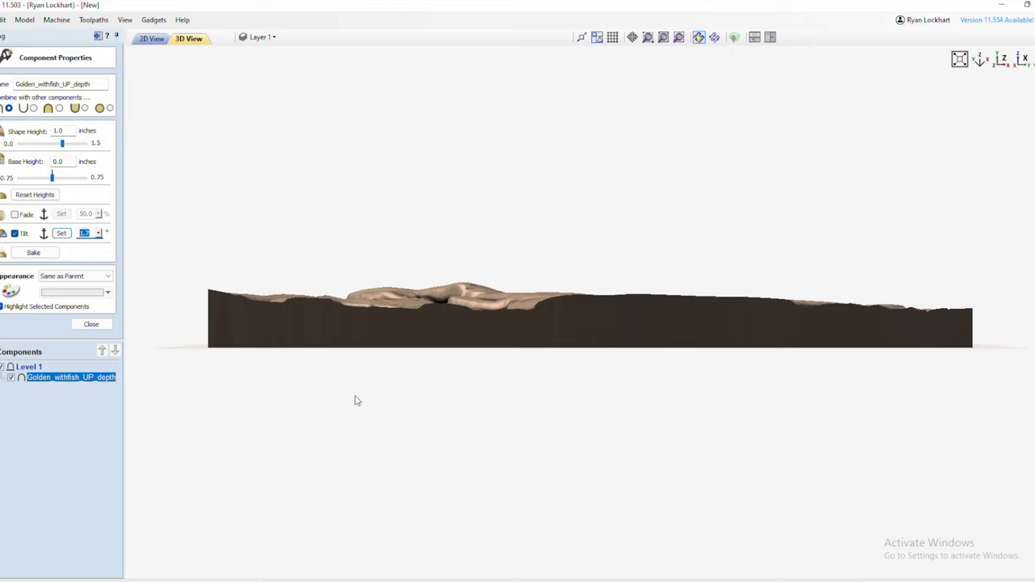
key("Up")
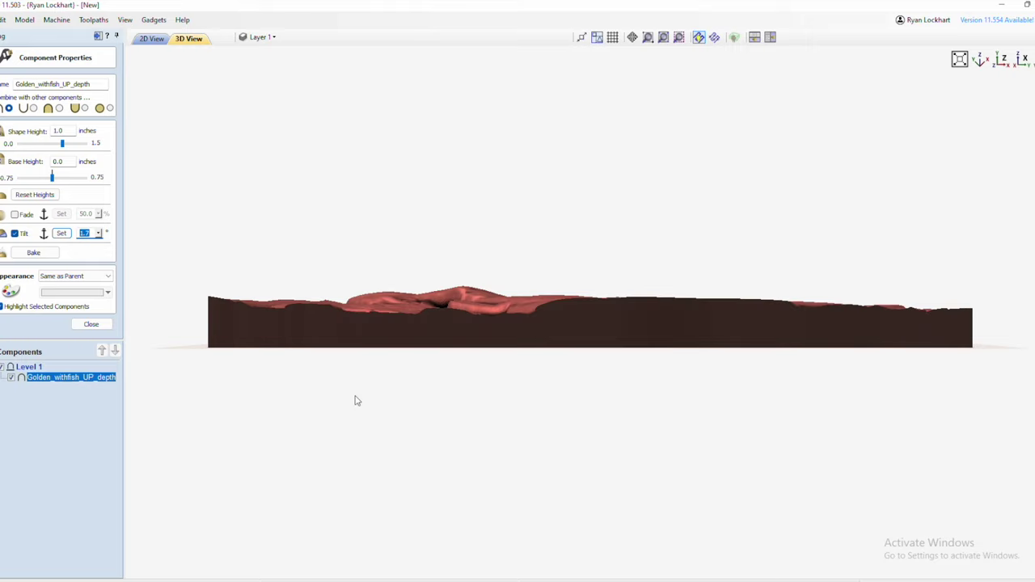
left_click(92, 326)
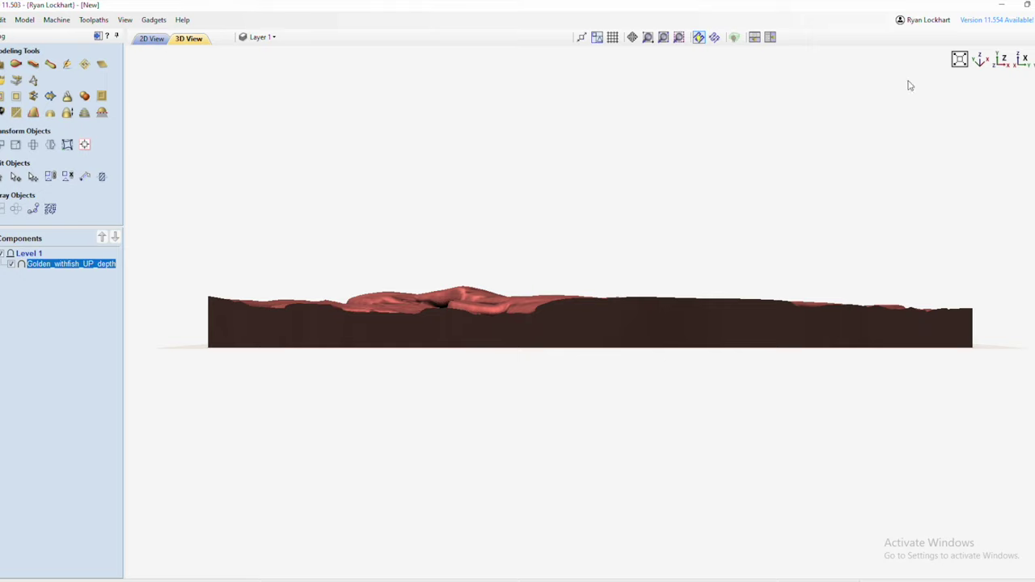
left_click(981, 61)
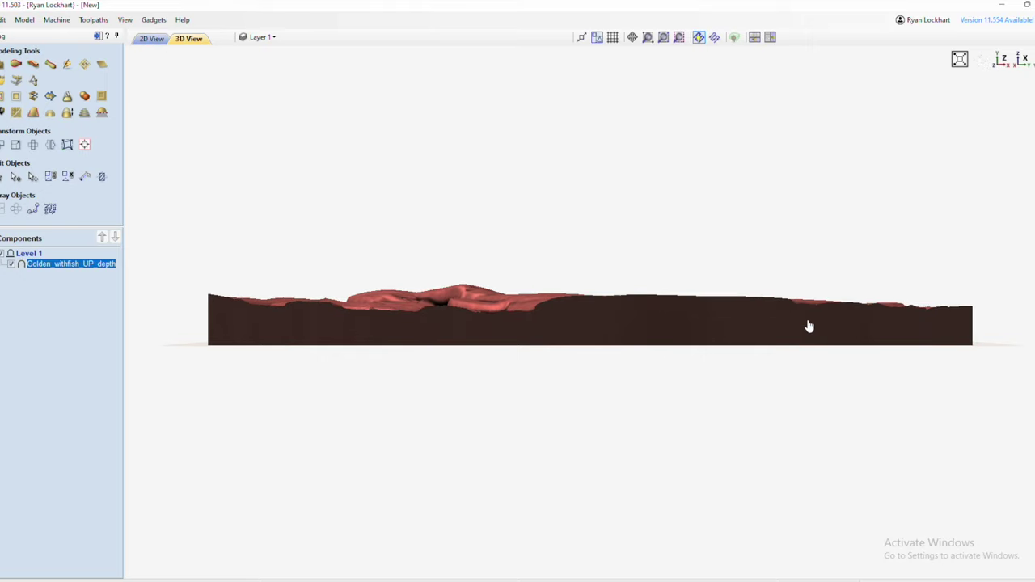
key("0")
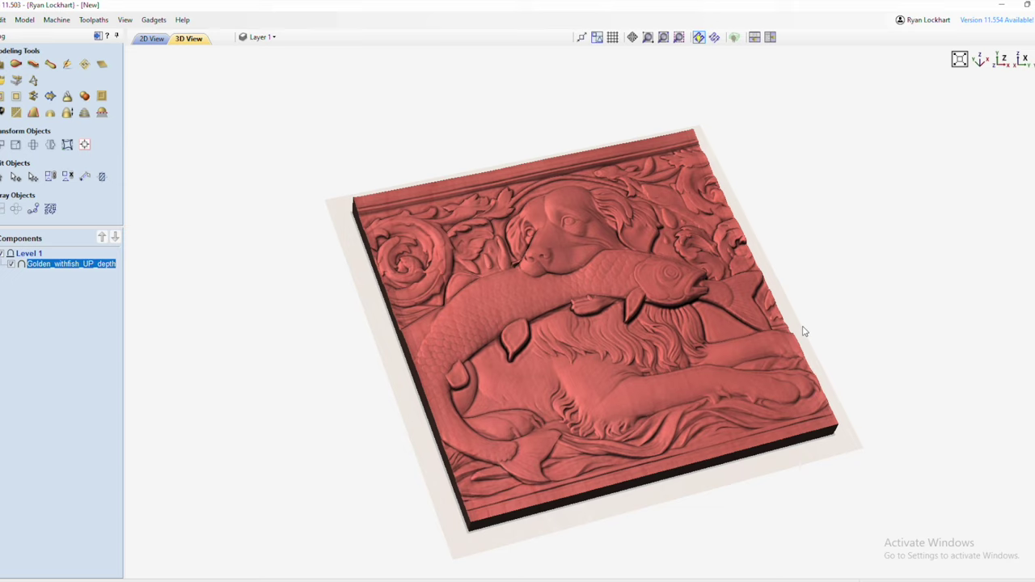
left_click(153, 38)
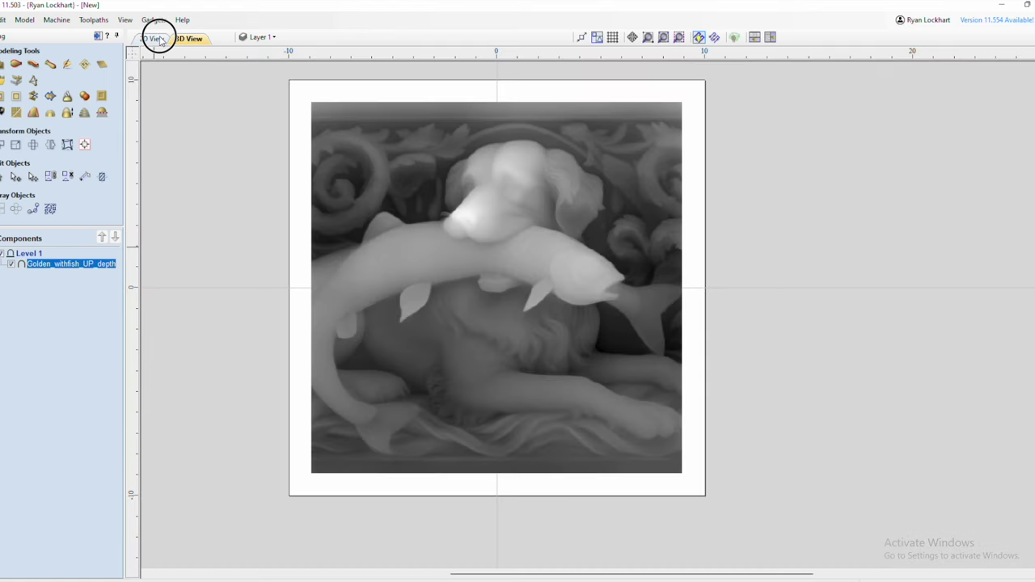
left_click(9, 66)
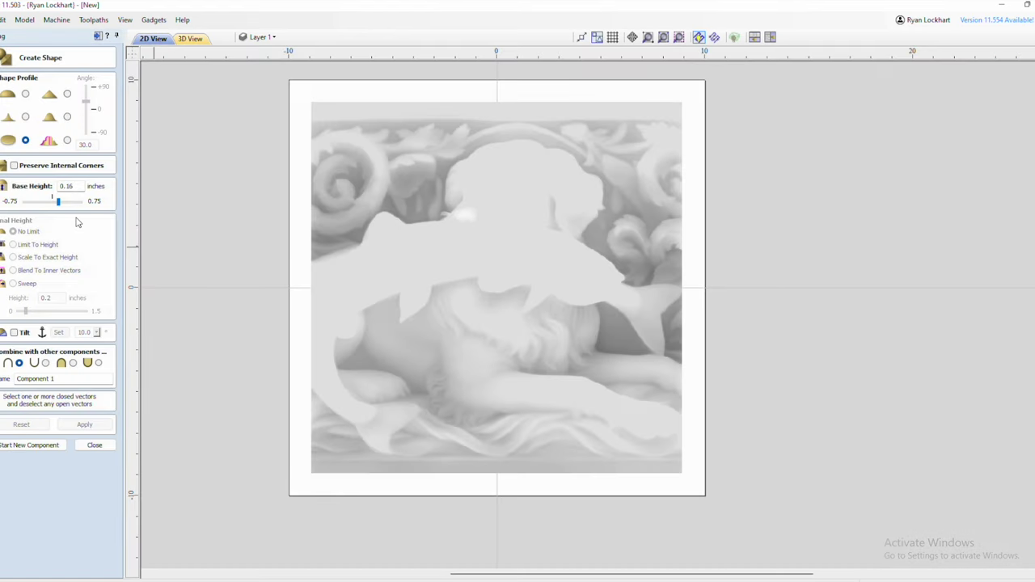
left_click(95, 446)
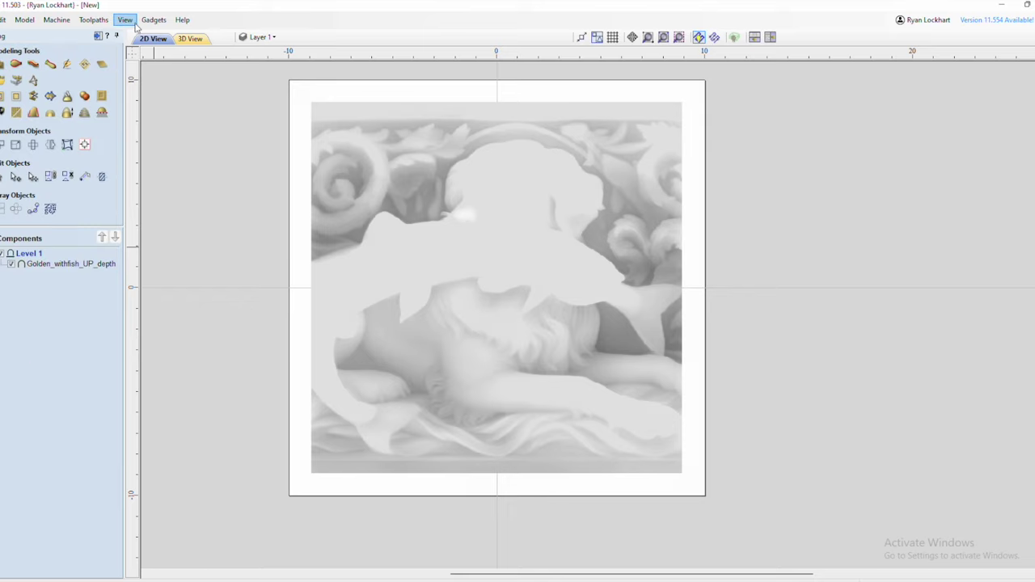
left_click(191, 38)
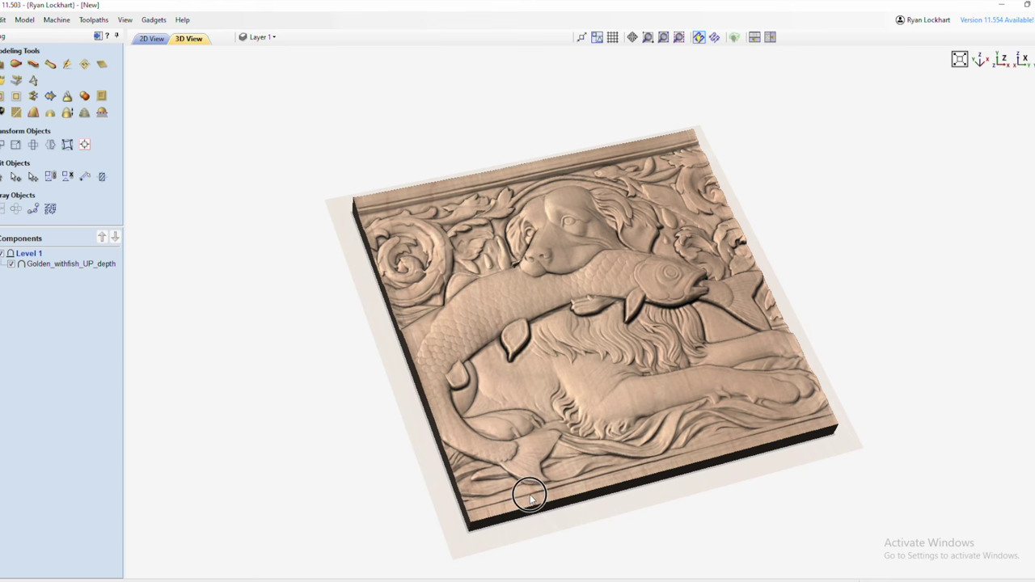
left_click_drag(617, 464, 586, 318)
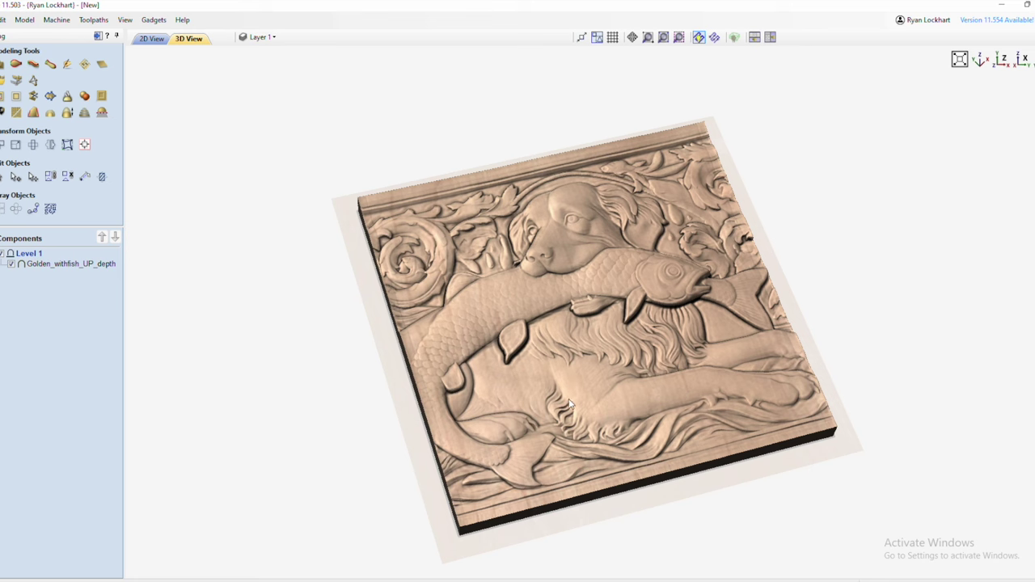
left_click_drag(534, 465, 465, 461)
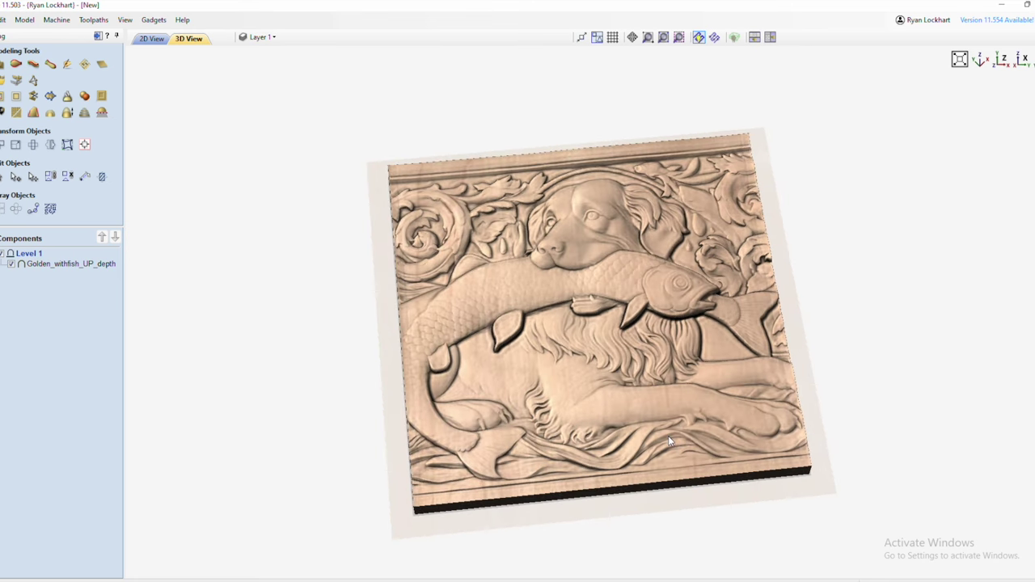
left_click_drag(667, 439, 717, 363)
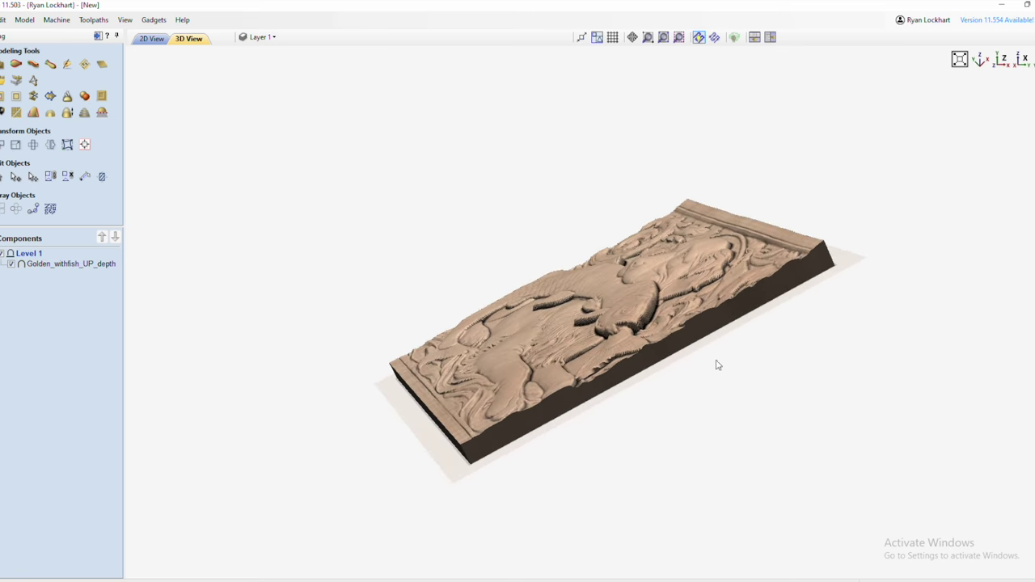
scroll(689, 371, "up", 2)
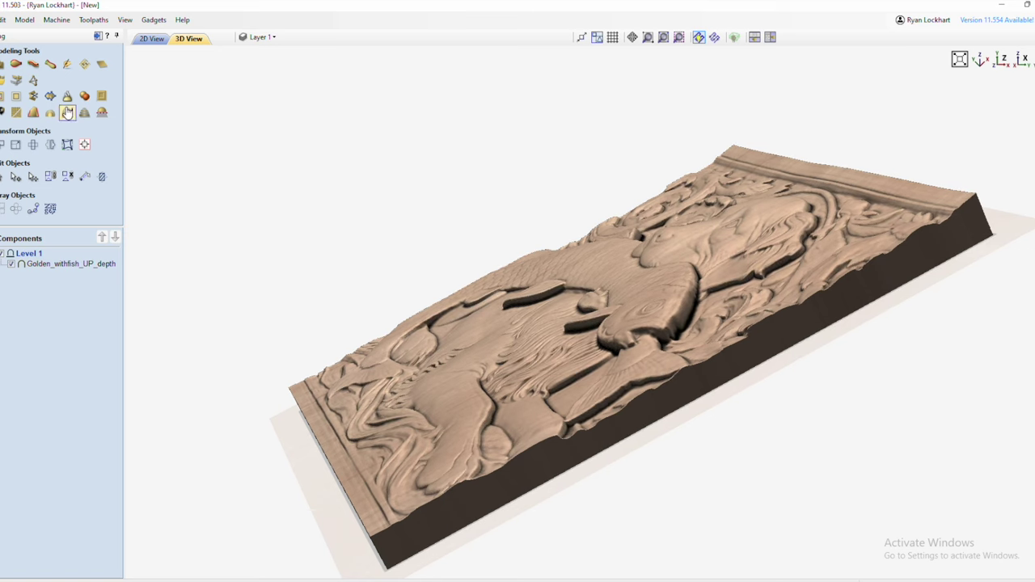
- Dismiss the emboss warning, then use Replace Below to make heights under 0.4765 transparent
left_click(101, 96)
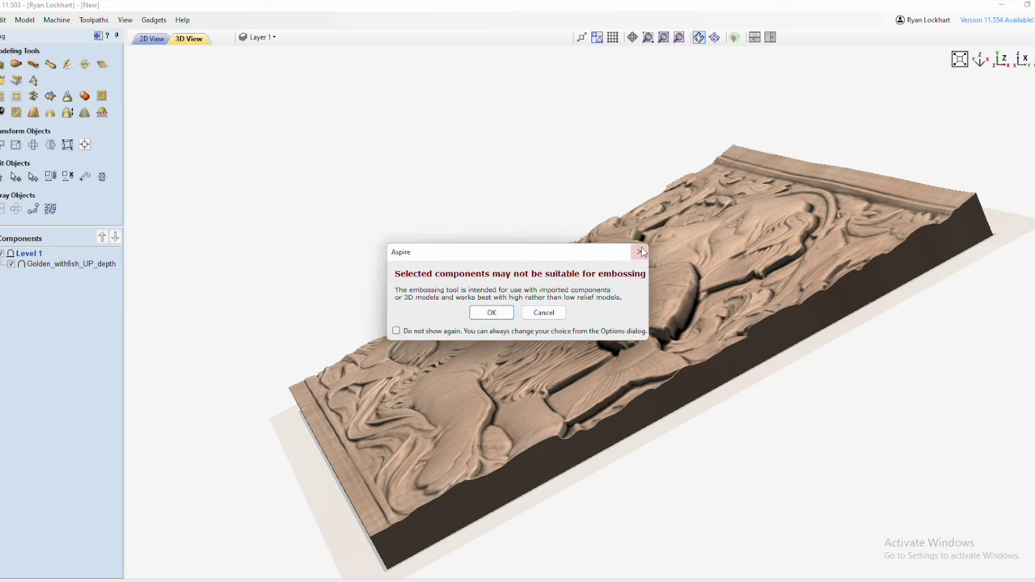
left_click(639, 252)
left_click(102, 113)
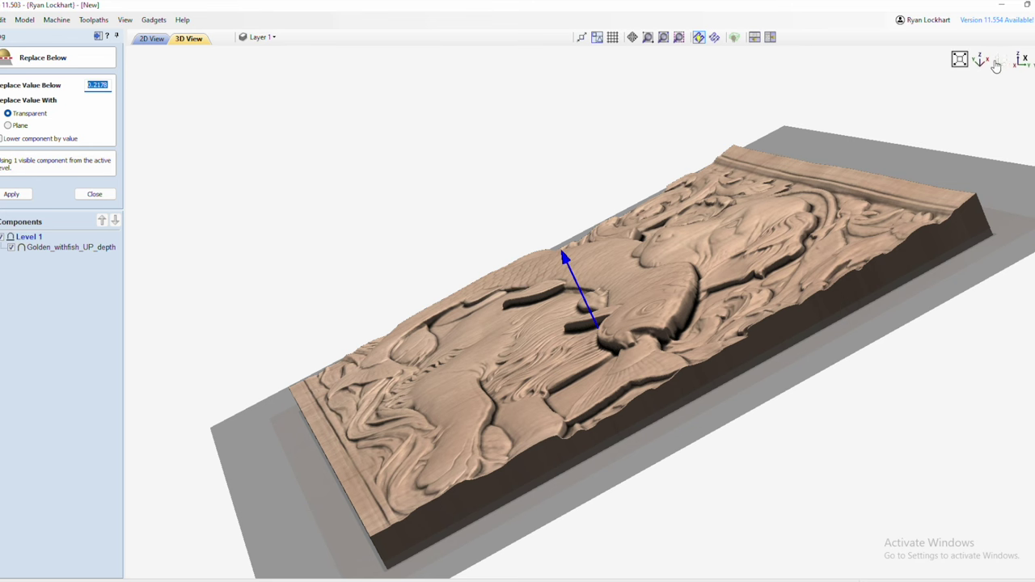
left_click(1001, 65)
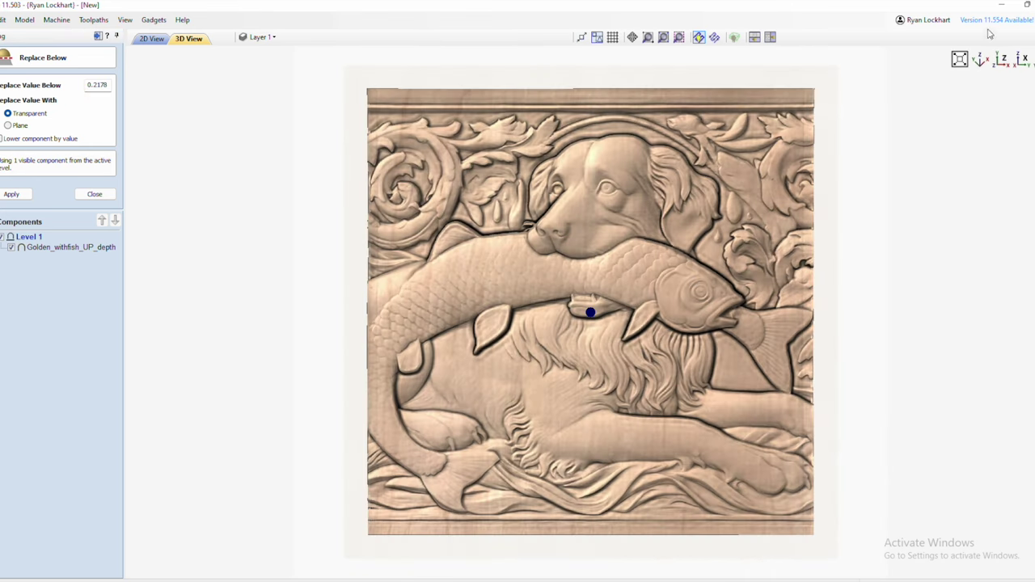
left_click(980, 63)
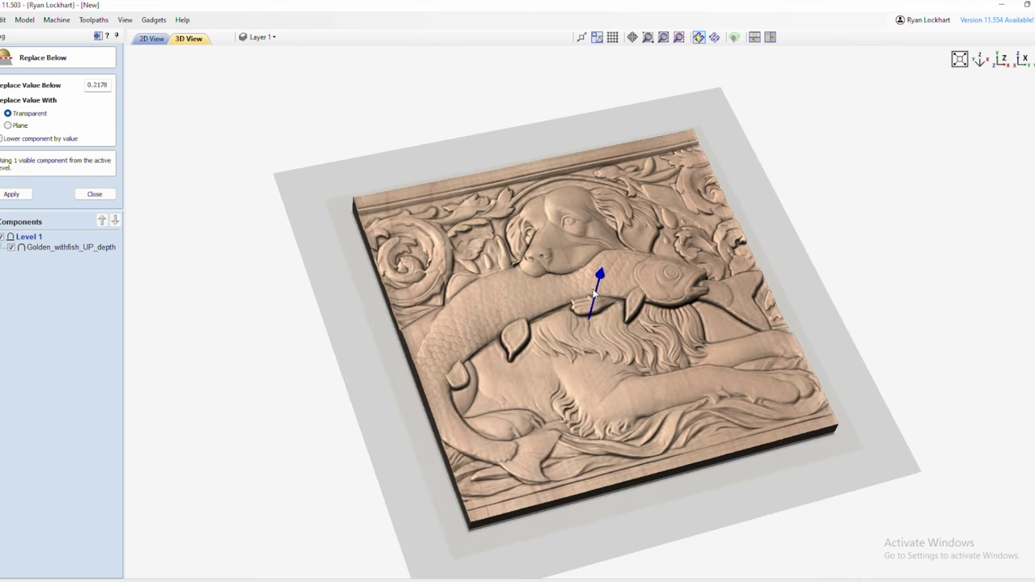
left_click(598, 275)
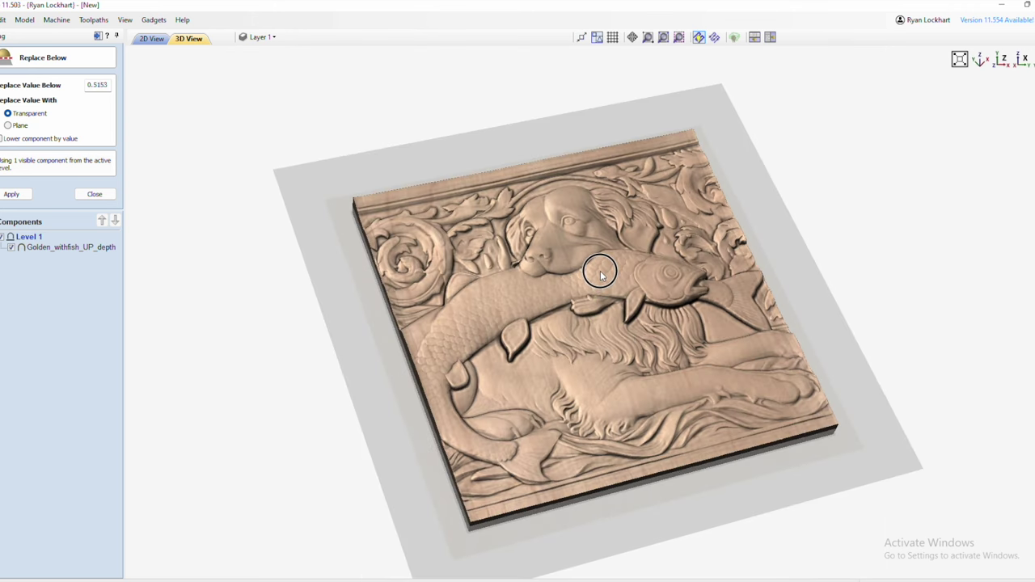
left_click(605, 272)
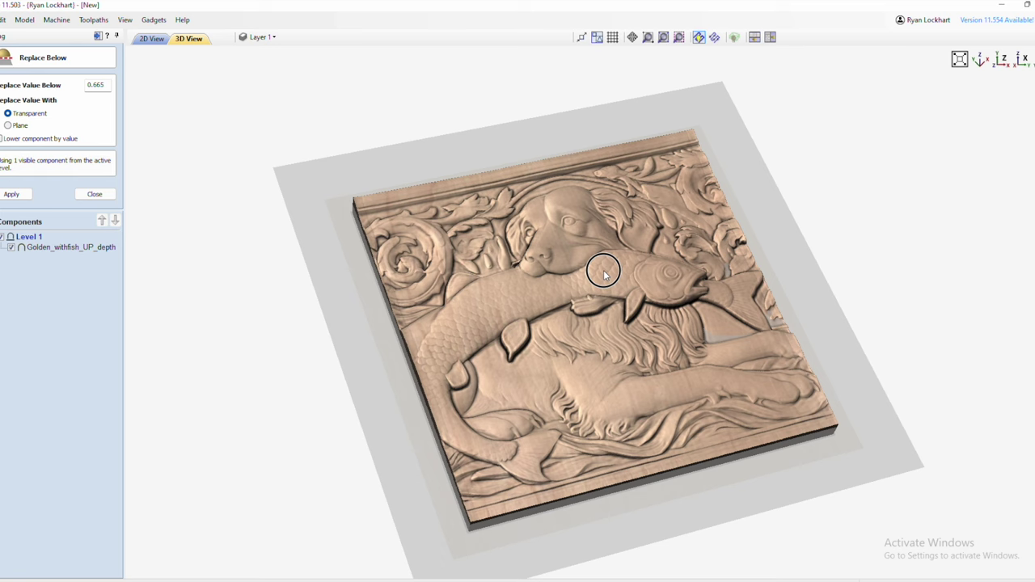
left_click(604, 271)
left_click(605, 270)
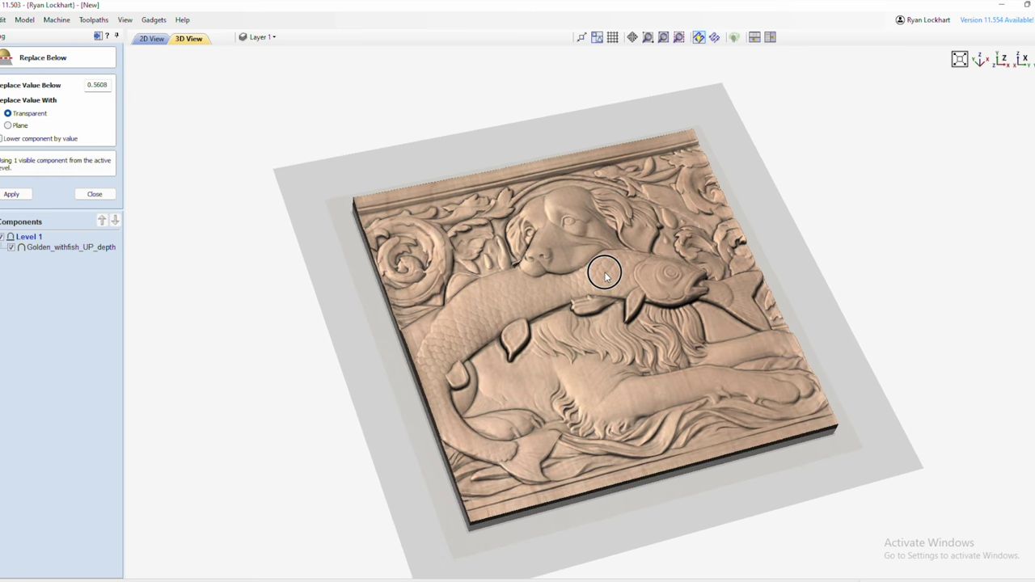
left_click(605, 274)
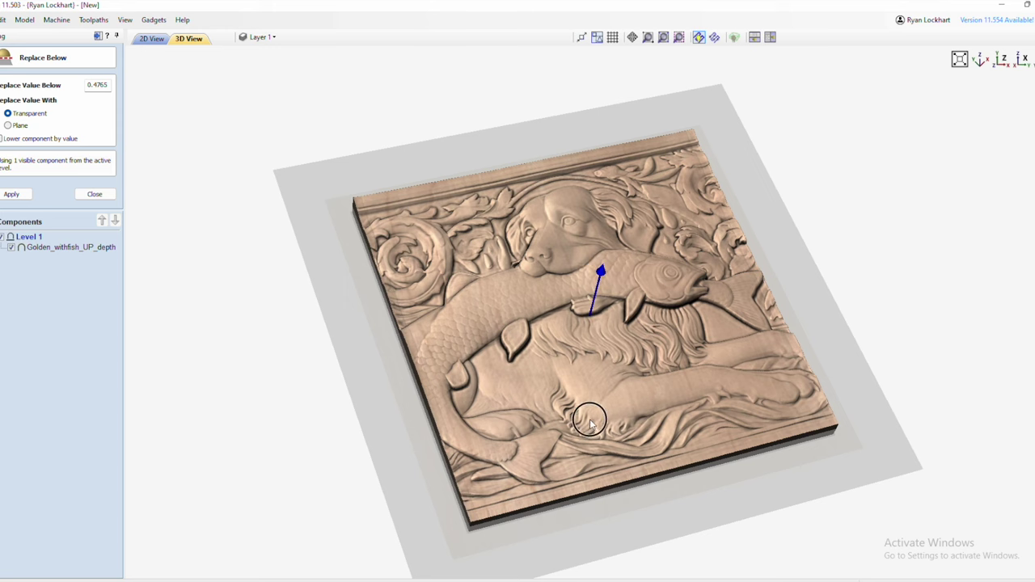
mouse_move(587, 421)
left_mouse_down()
mouse_move(536, 499)
mouse_move(471, 453)
mouse_move(444, 455)
mouse_move(604, 415)
left_mouse_up()
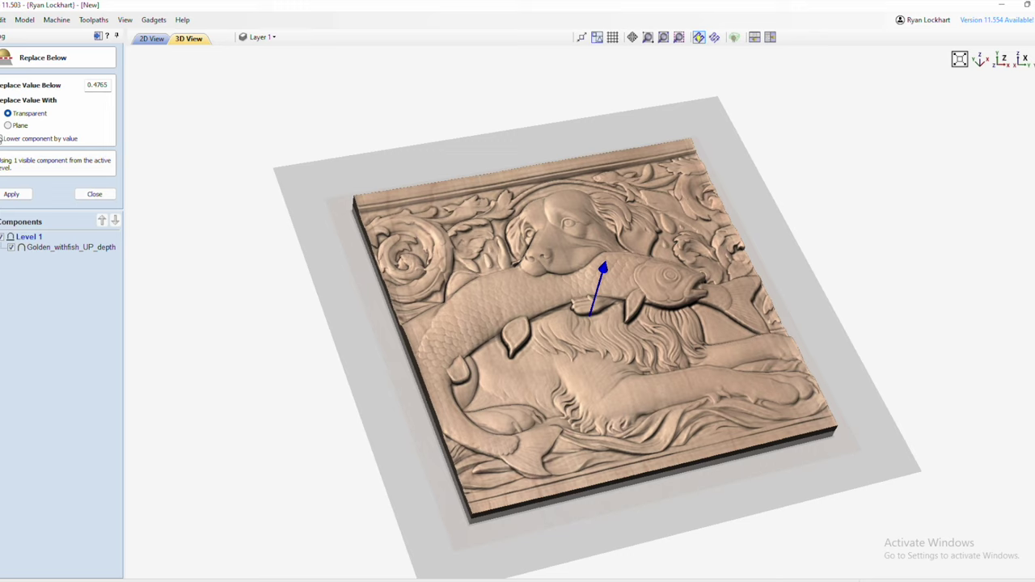
left_click(21, 199)
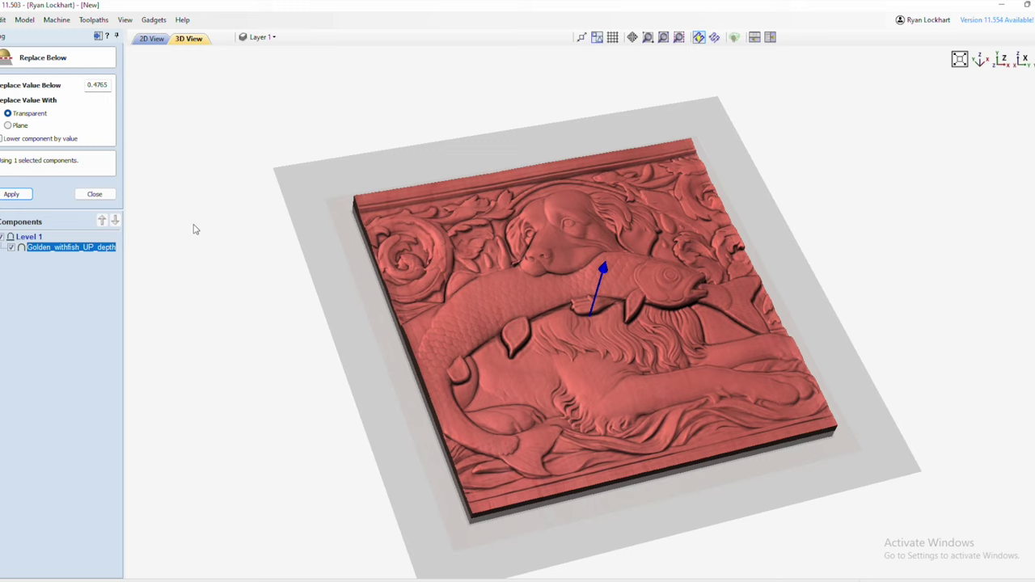
- Raise the Replace Below cutoff to 0.5938 and flatten the areas below it with a plane
left_click(104, 195)
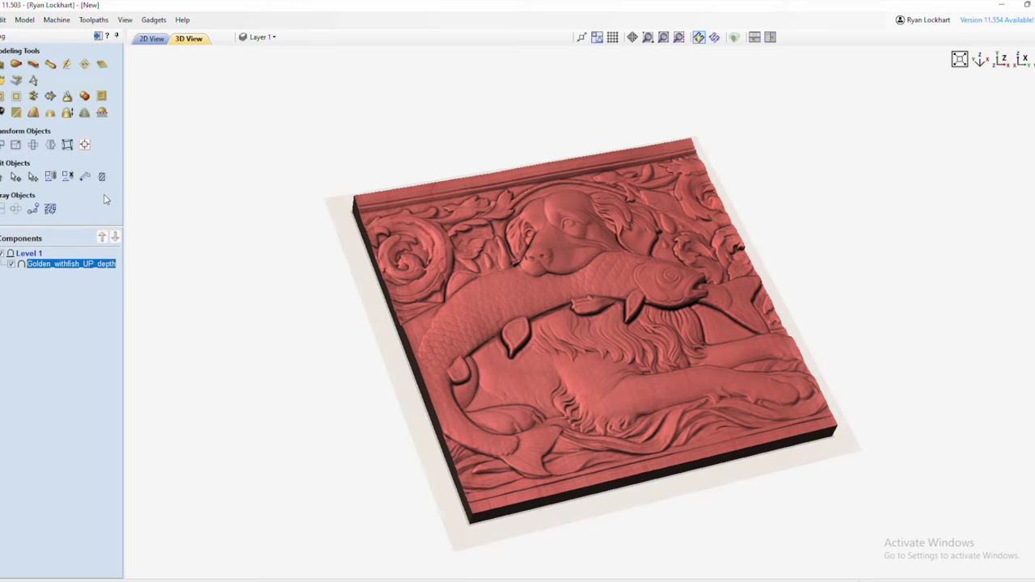
left_click_drag(532, 417, 302, 383)
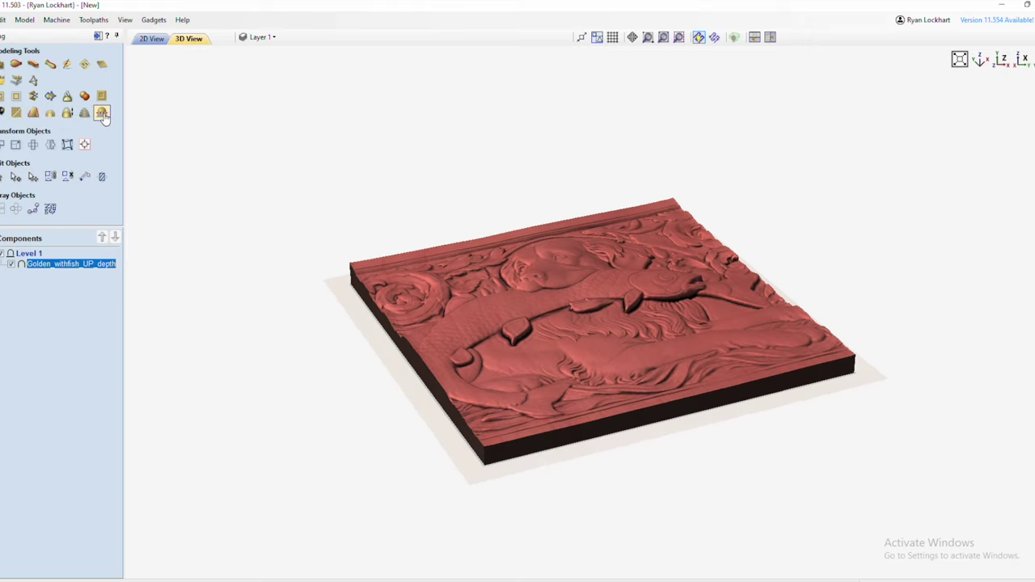
left_click(102, 113)
left_click(7, 127)
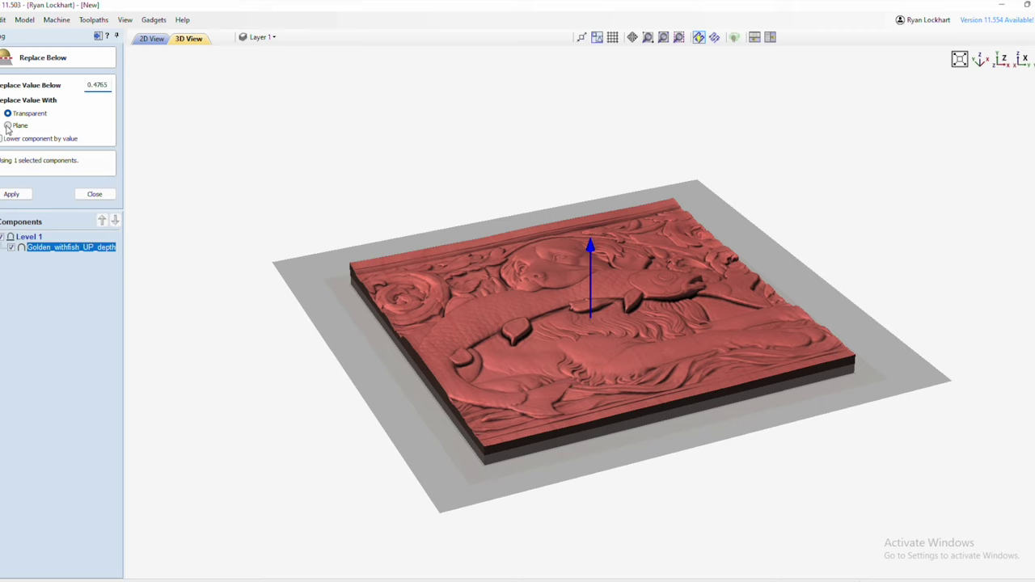
left_click(95, 194)
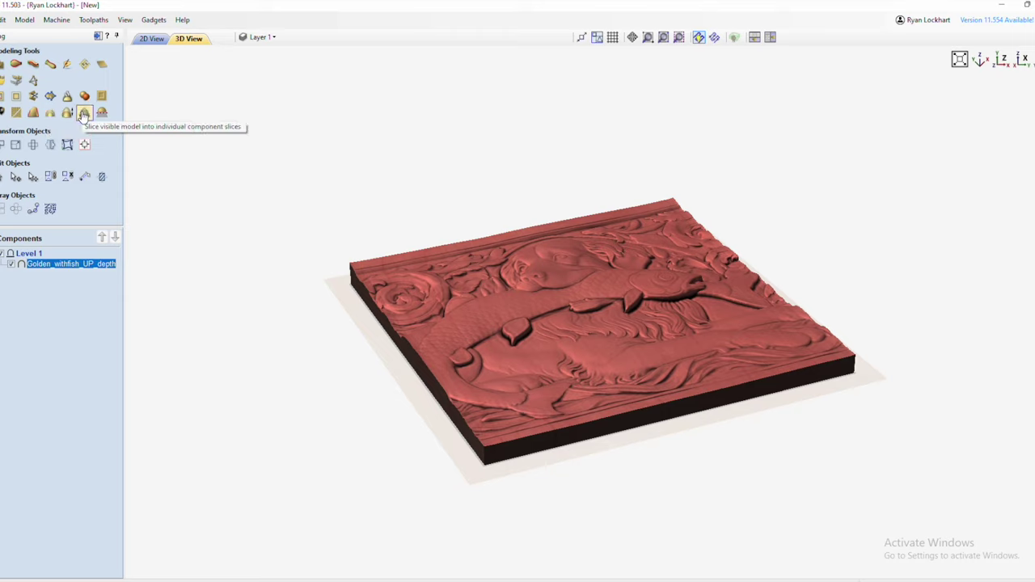
left_click(102, 113)
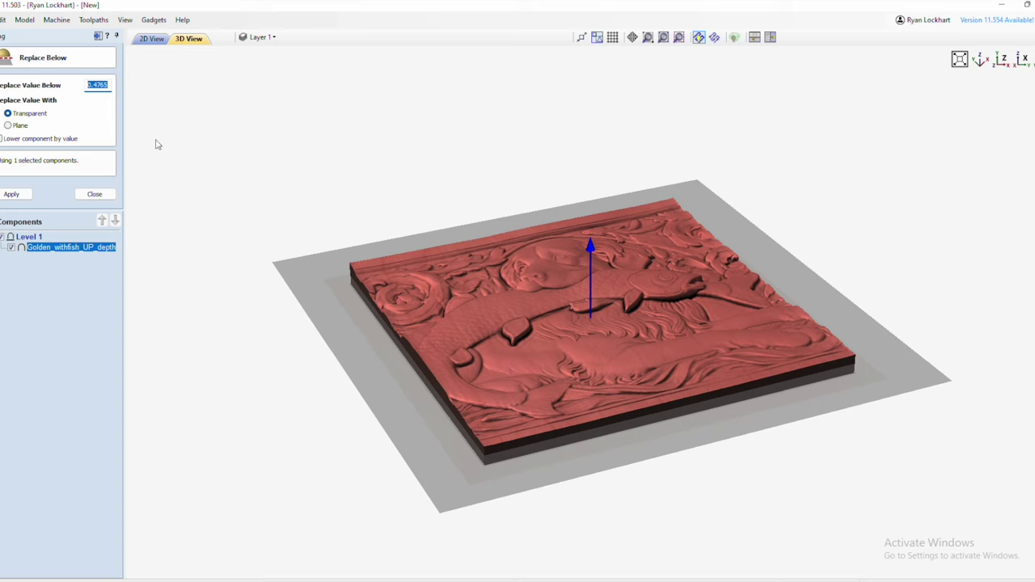
mouse_move(591, 249)
left_mouse_down()
mouse_move(593, 178)
mouse_move(591, 241)
left_mouse_up()
left_click(8, 126)
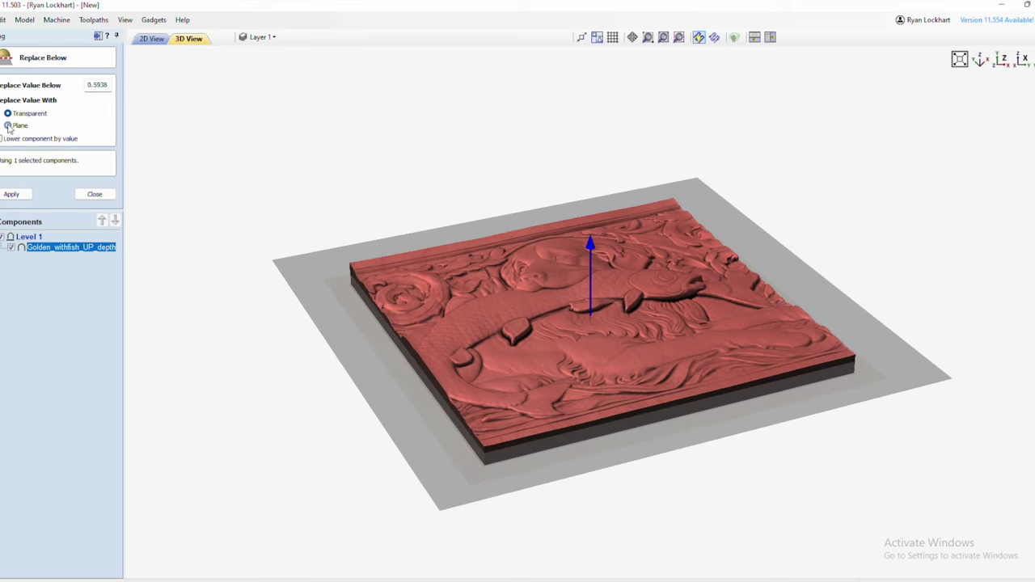
left_click(13, 195)
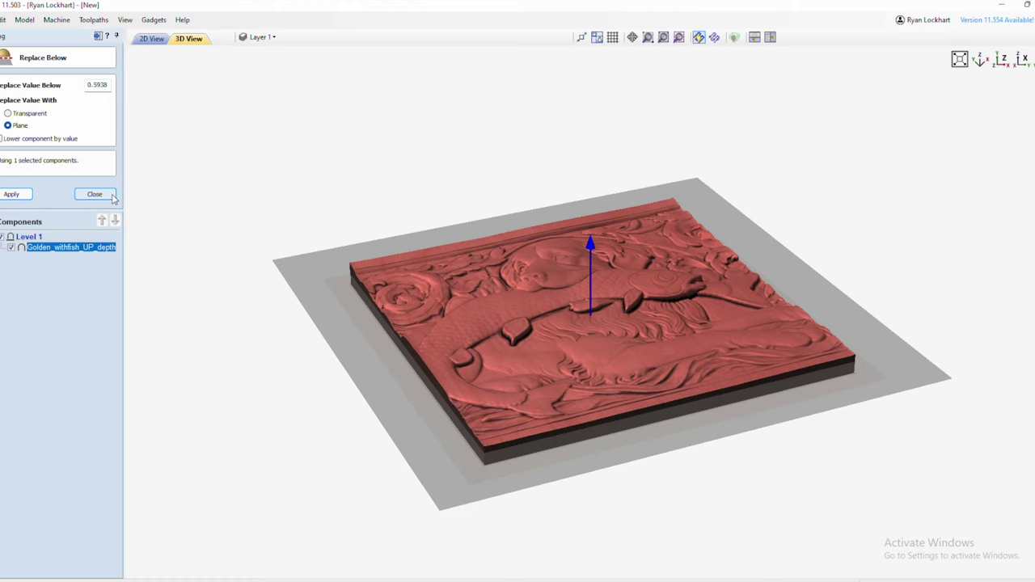
- Drag the relief component's Base Height down to -0.465 inches and close its properties
left_click(95, 195)
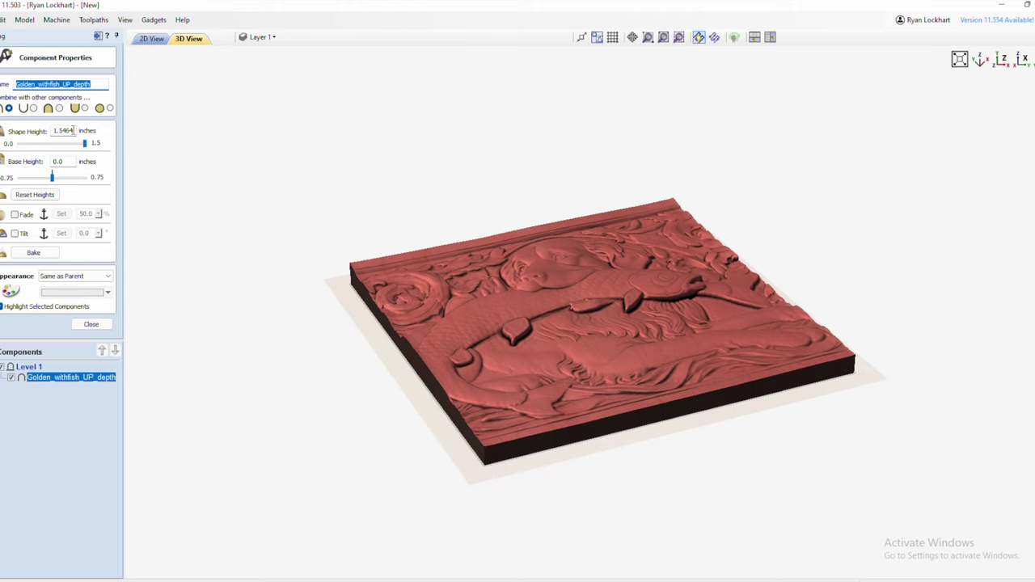
left_click(50, 177)
left_click_drag(50, 177, 38, 182)
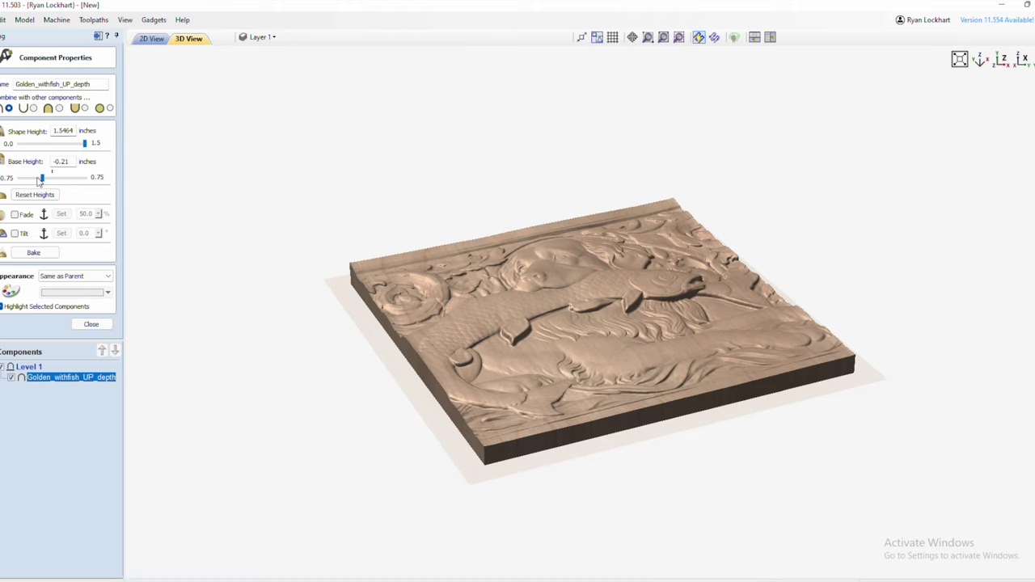
left_click_drag(38, 182, 35, 183)
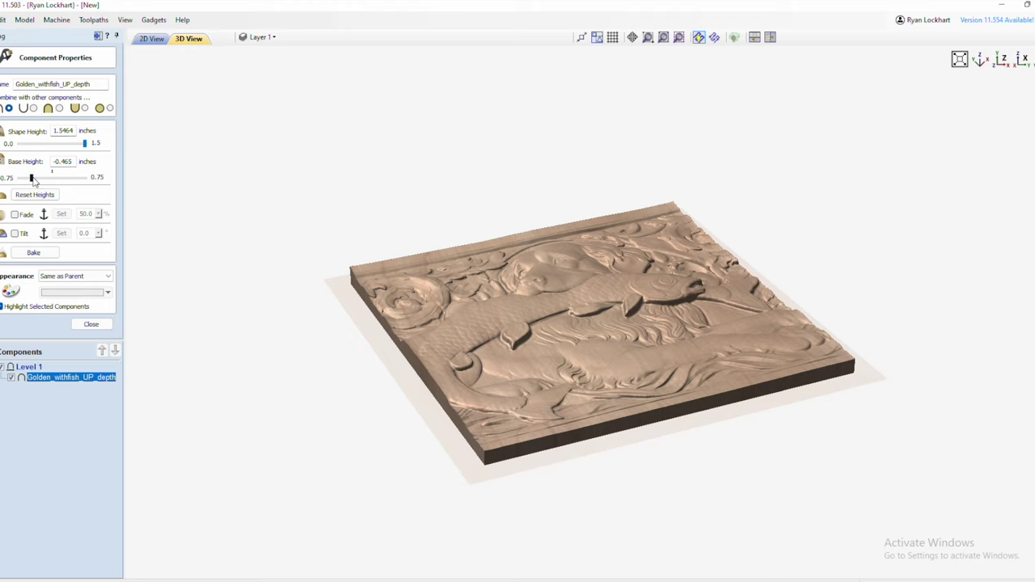
left_click(33, 182)
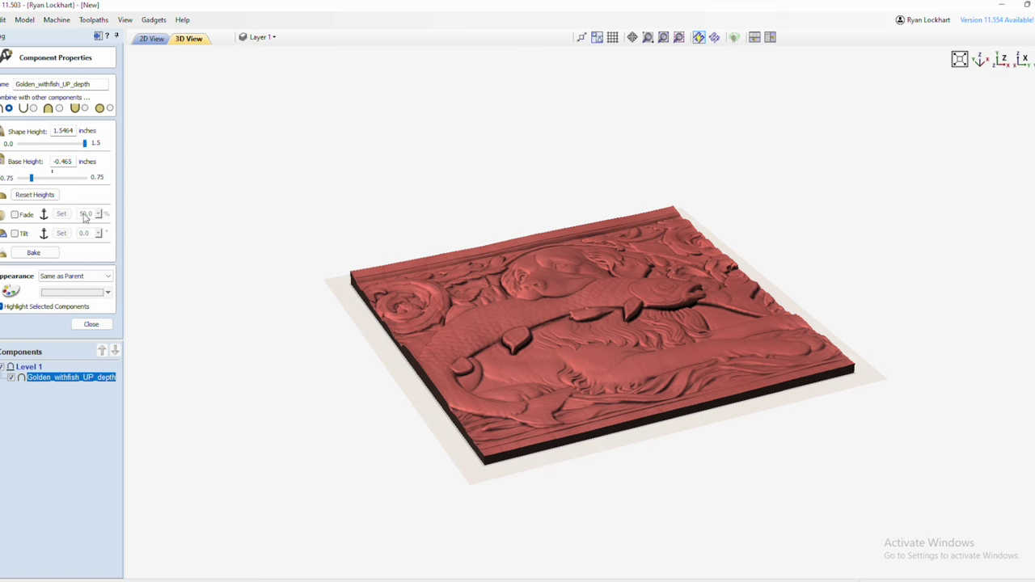
left_click(92, 323)
left_click_drag(620, 328, 575, 435)
left_click(39, 356)
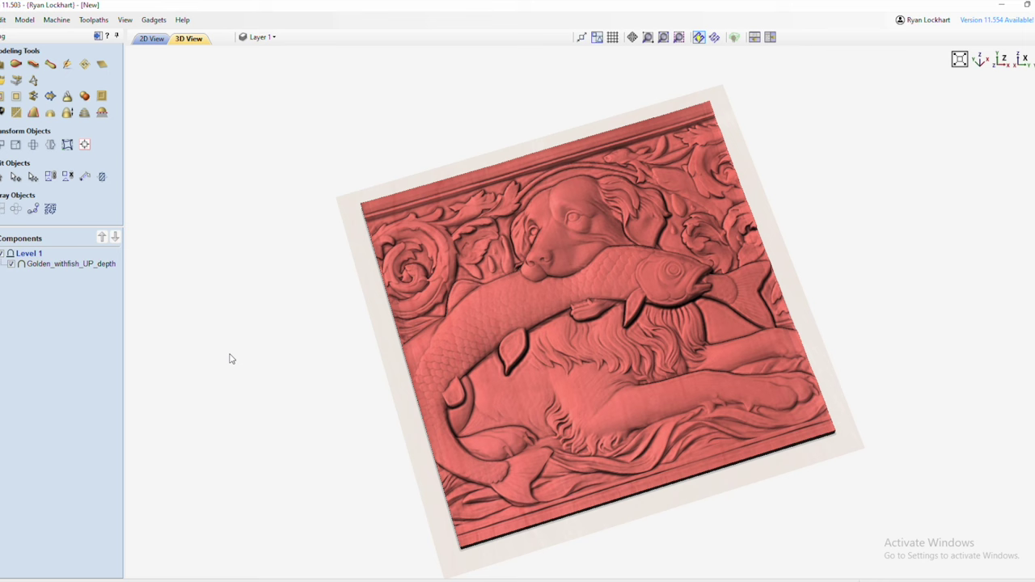
left_click_drag(407, 450, 442, 326)
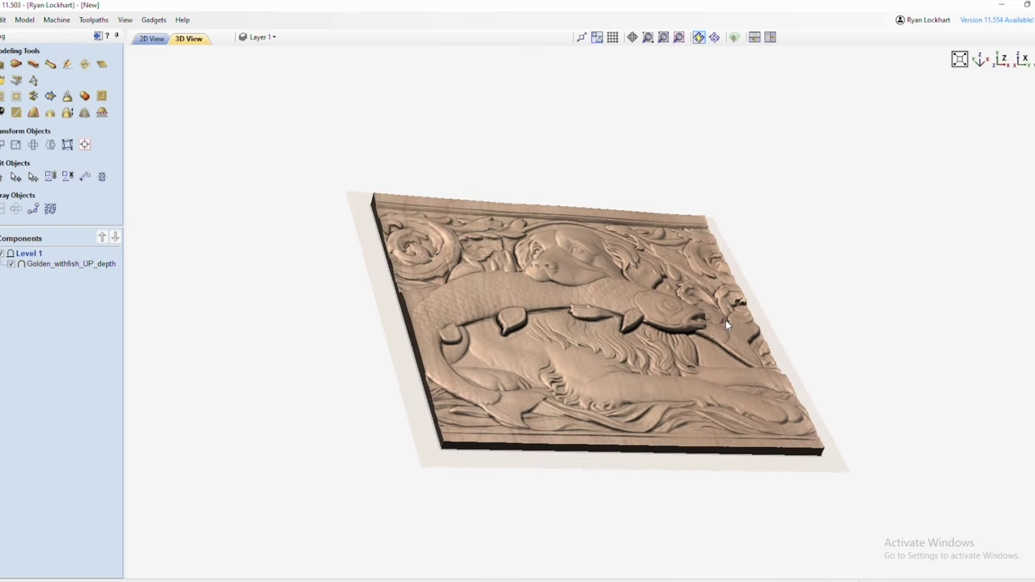
left_click_drag(726, 319, 595, 322)
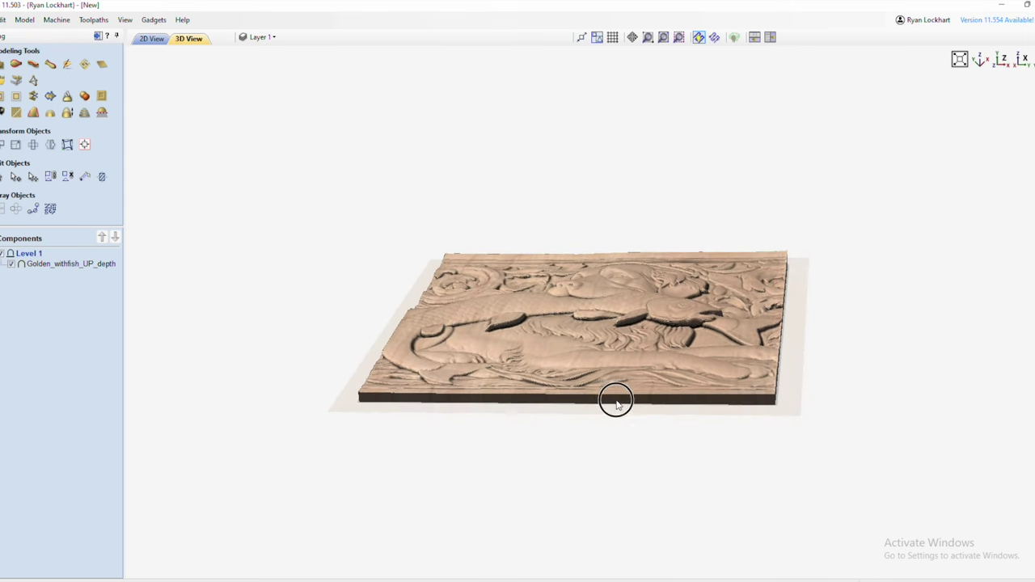
left_click_drag(617, 403, 723, 427)
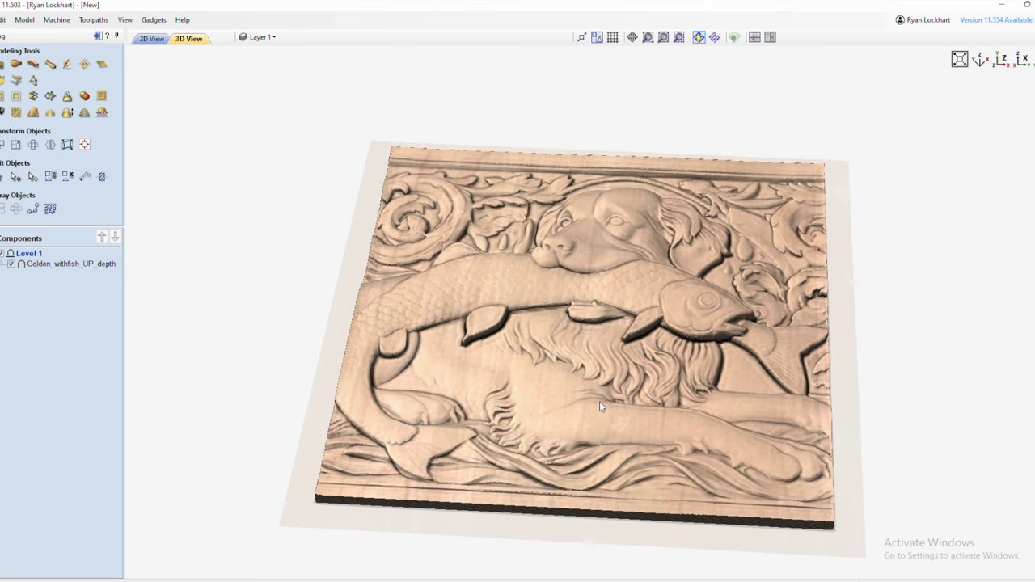
left_click_drag(563, 362, 570, 414)
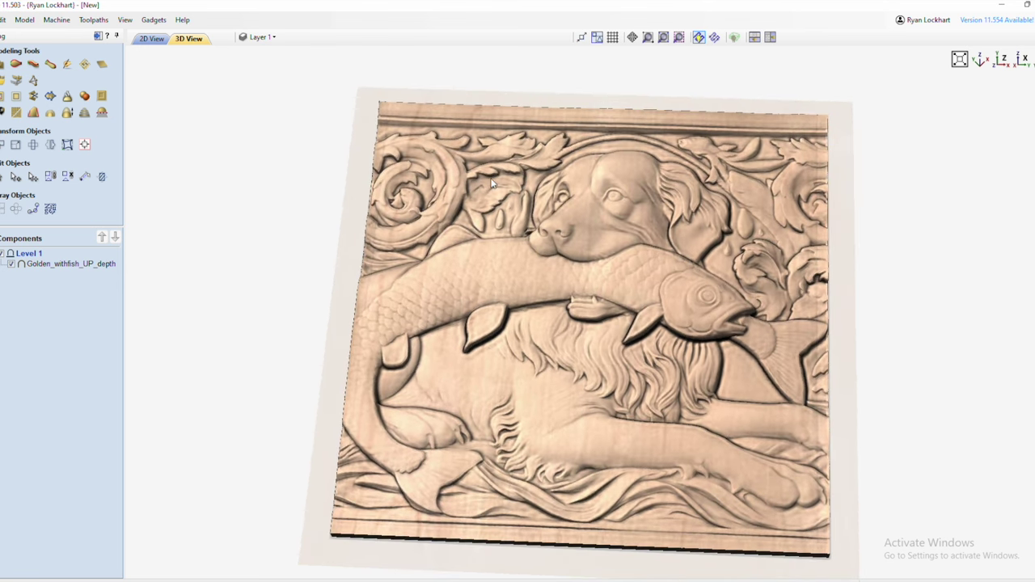
left_click_drag(623, 421, 673, 404)
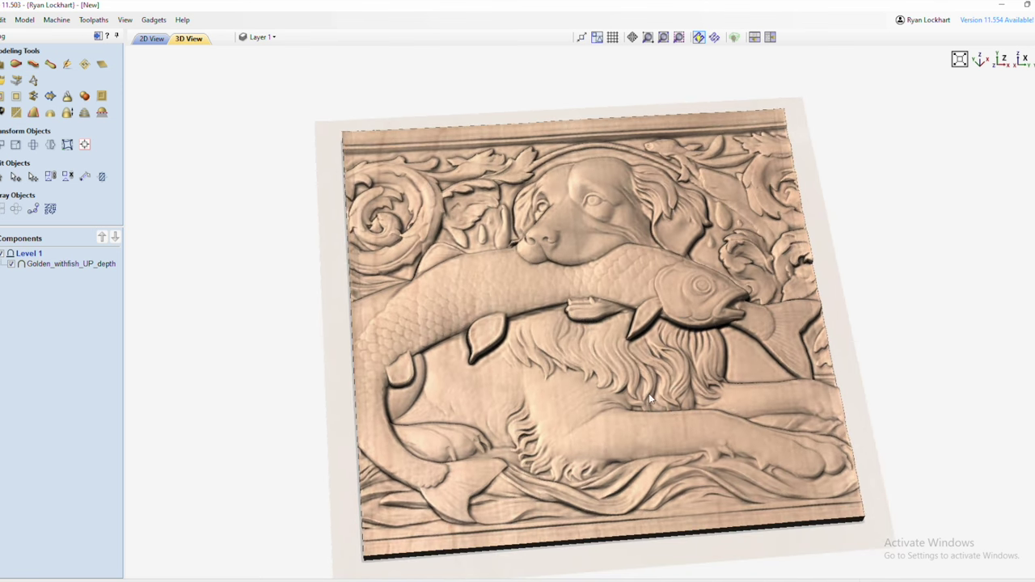
left_click_drag(649, 393, 649, 322)
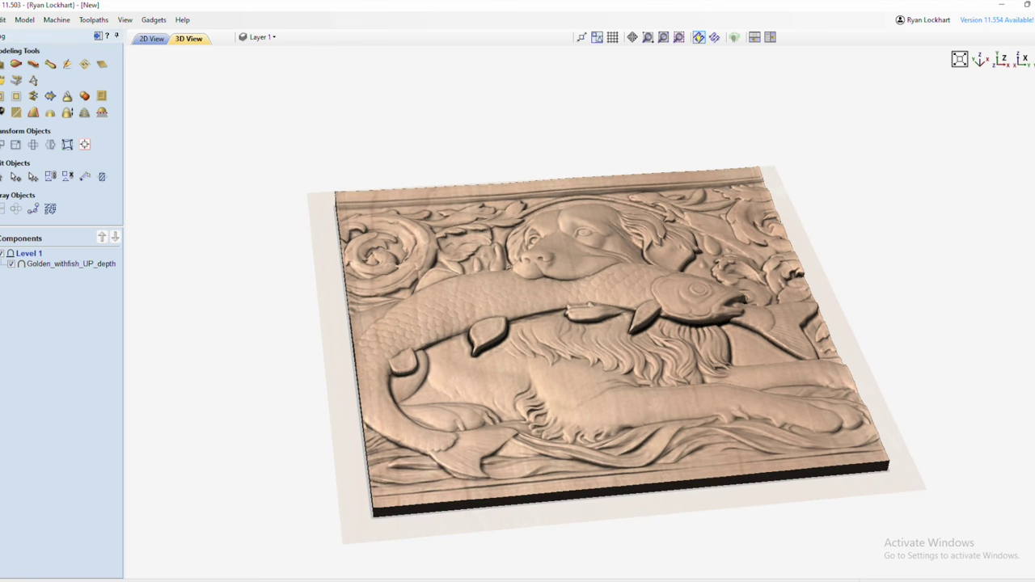
- Import Golden_withfish_UP.jpg from Downloads as a second component and hide the depth component
left_click(16, 79)
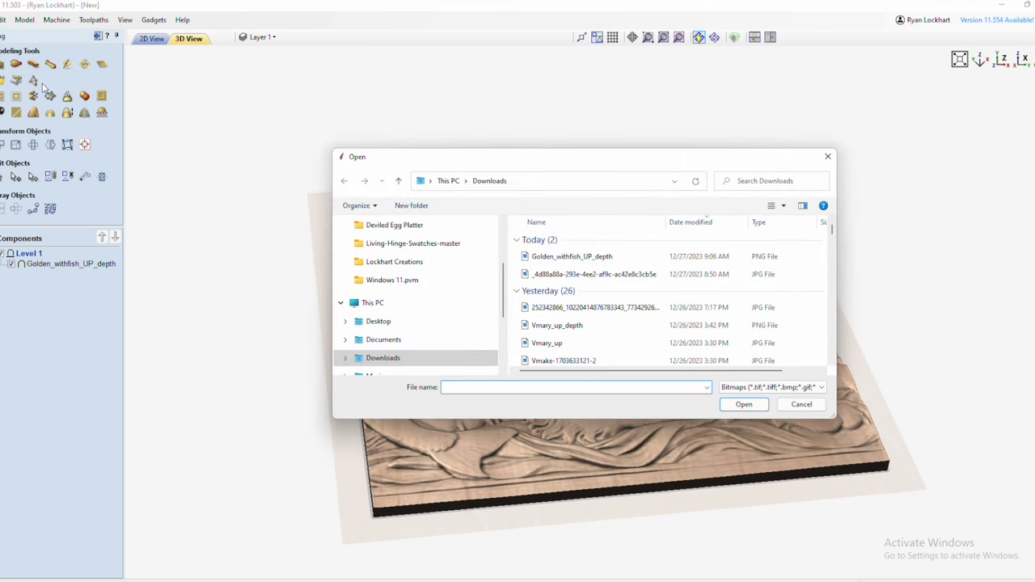
left_click(790, 410)
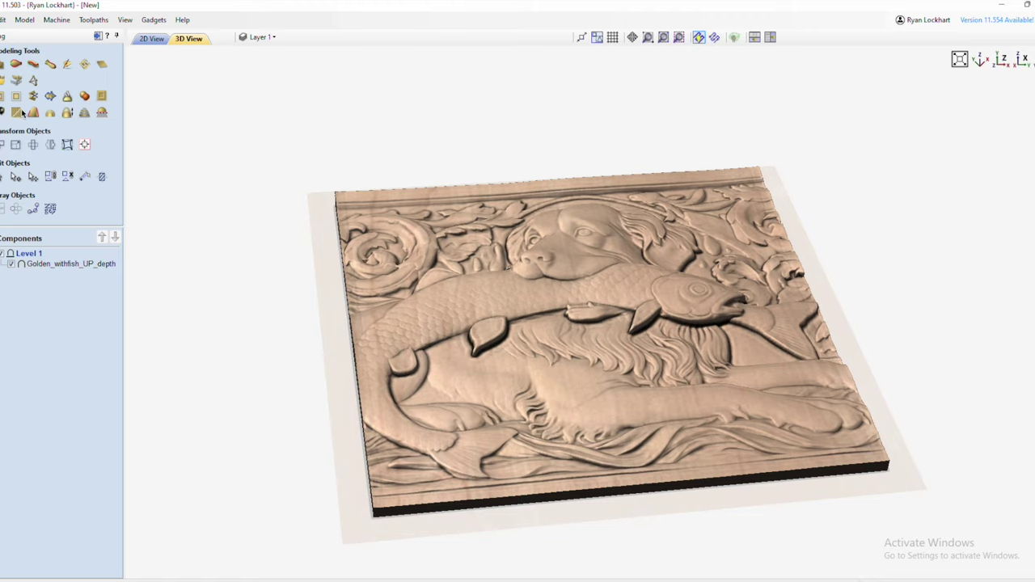
left_click(18, 81)
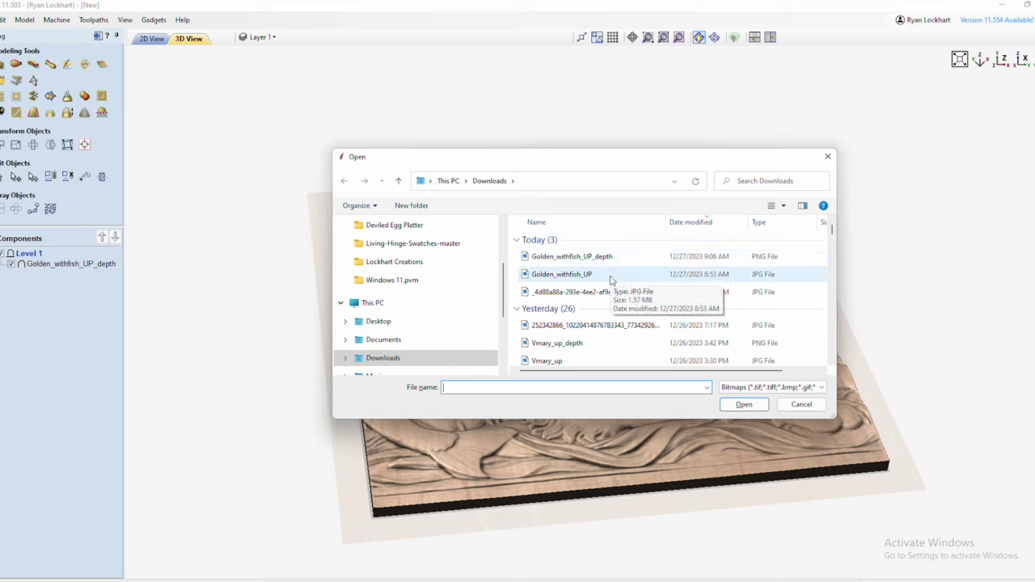
left_click(610, 274)
left_click(744, 405)
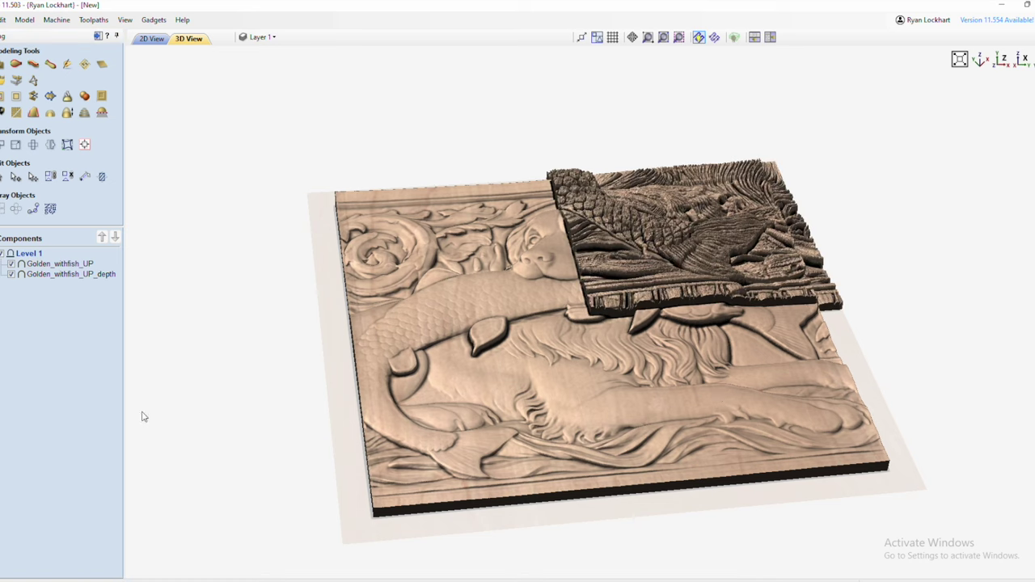
left_click(11, 275)
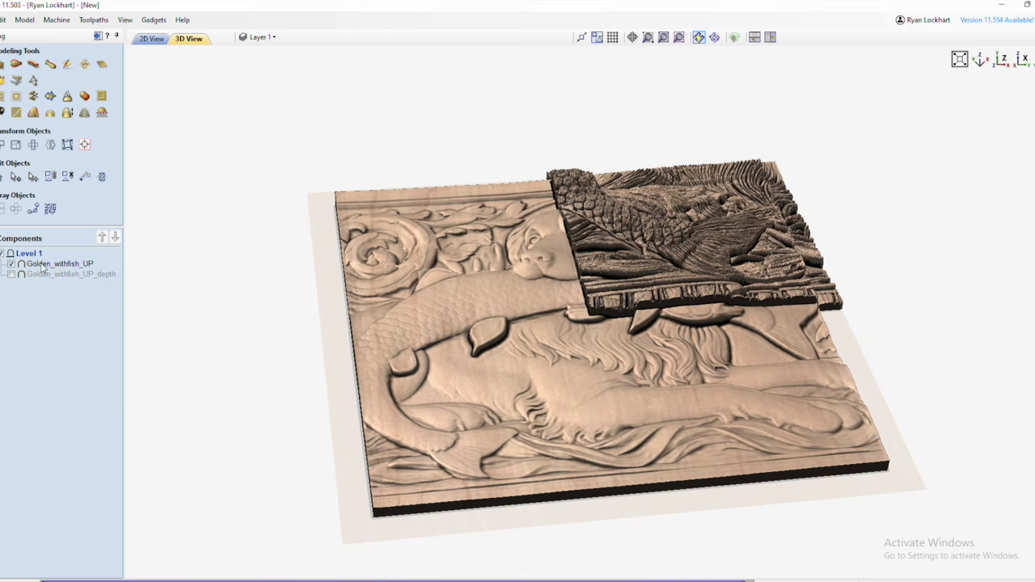
- In 2D view, resize the Golden_withfish_UP image component to 18 × 18 inches
left_click(149, 41)
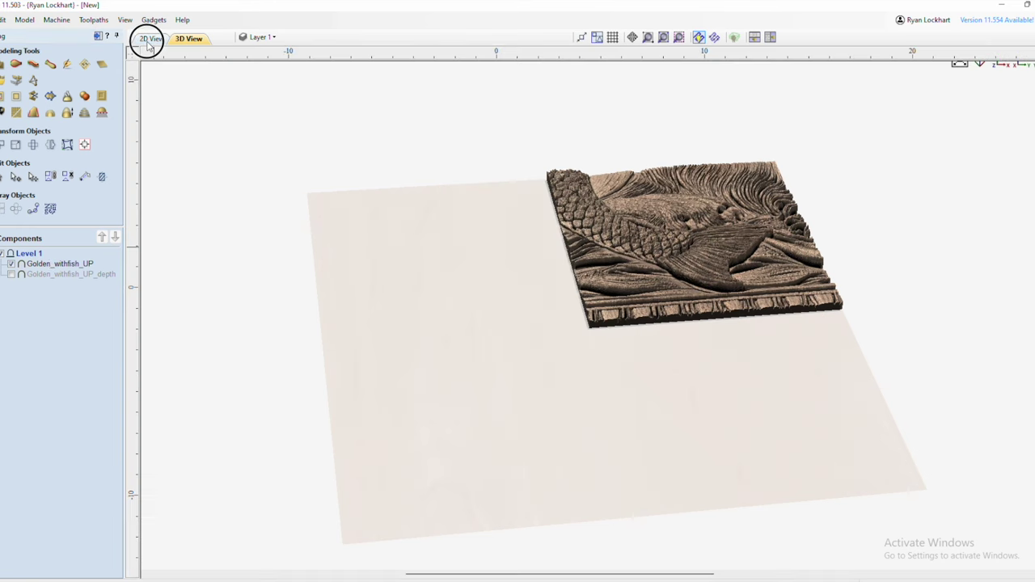
scroll(591, 312, "up", 2)
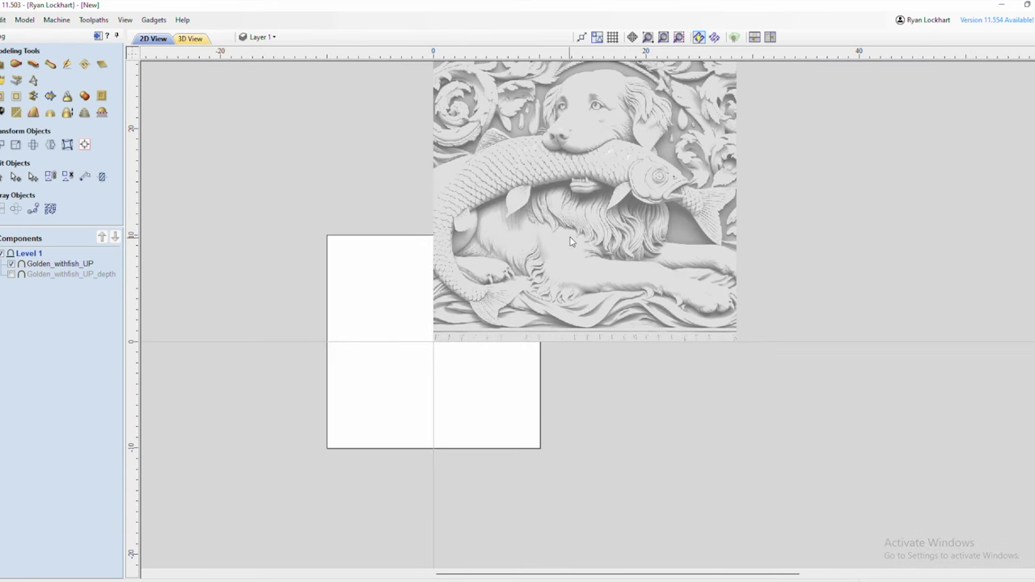
left_click(672, 292)
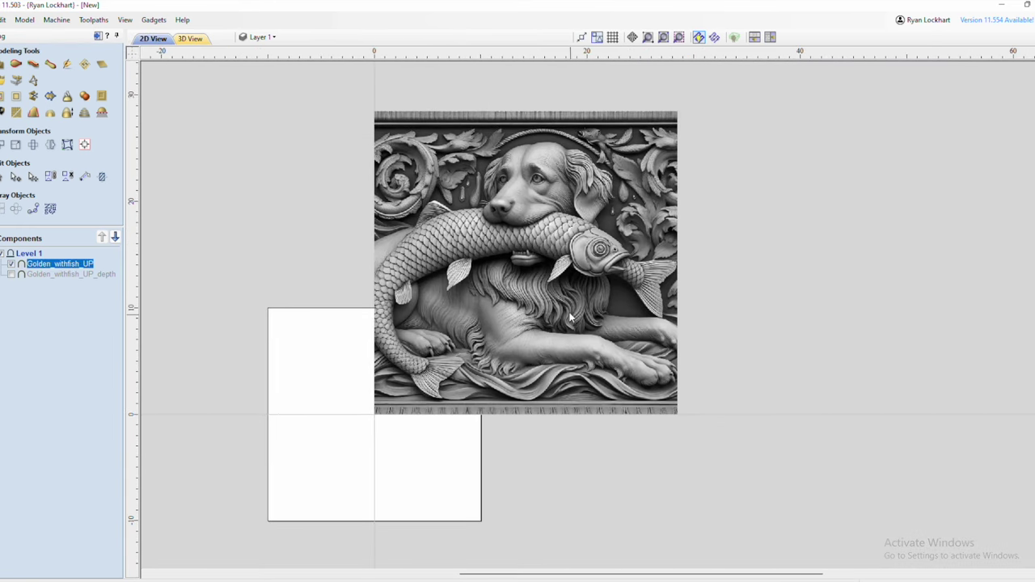
left_click(531, 246)
left_click(15, 144)
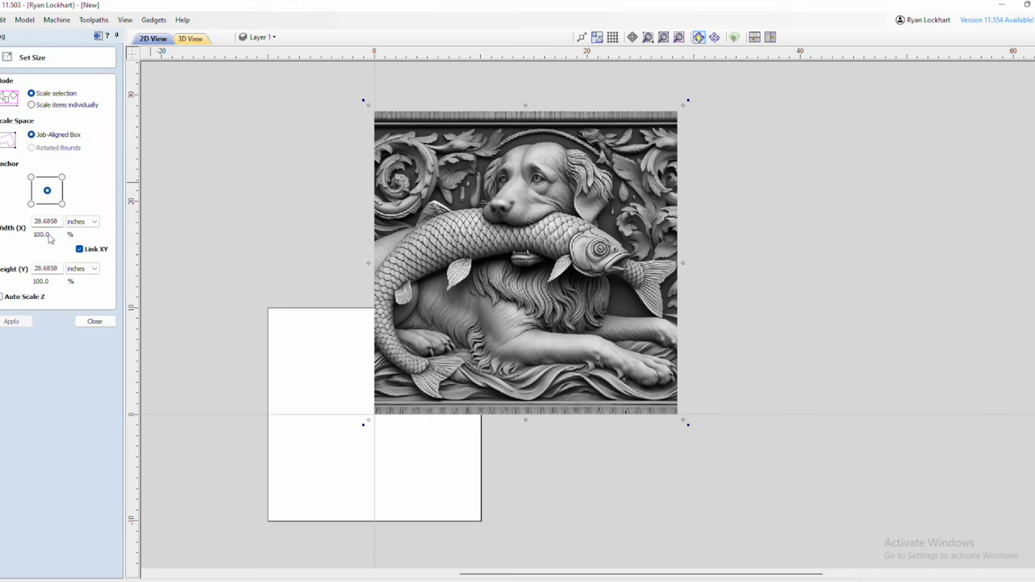
double_click(48, 269)
type("18")
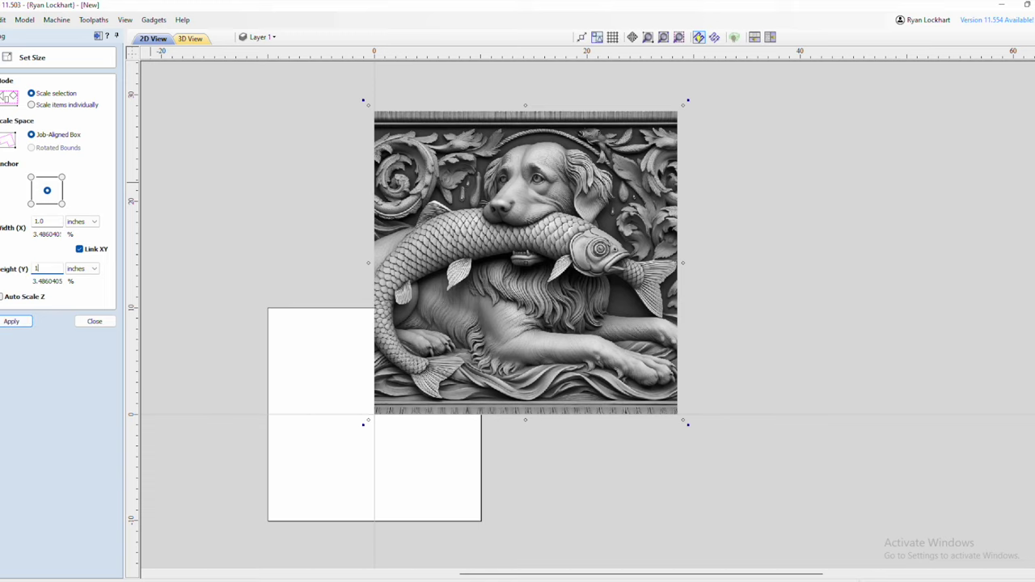
left_click(13, 322)
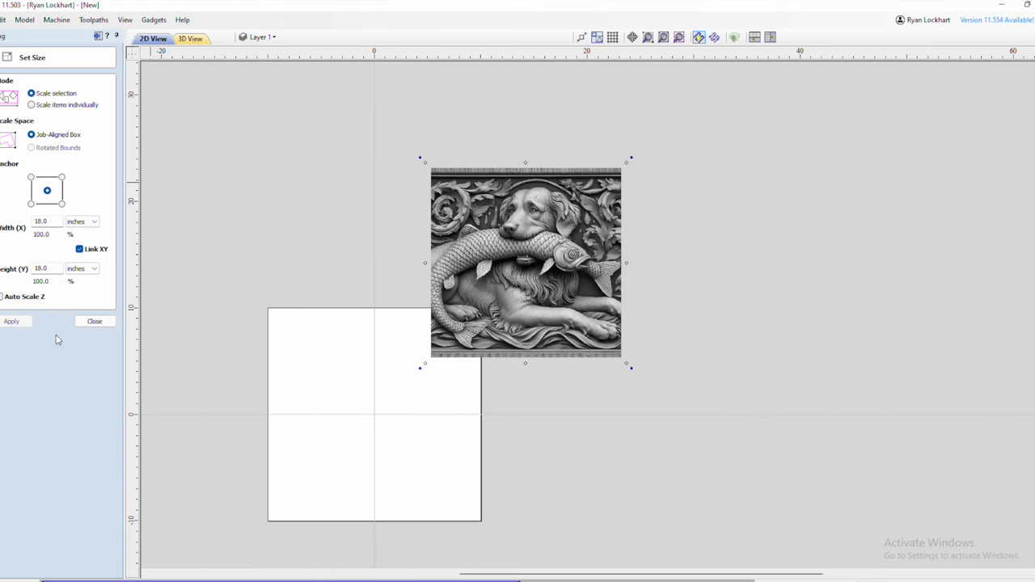
left_click(95, 322)
- Centre the Golden_withfish_UP component on the material
left_click(445, 223)
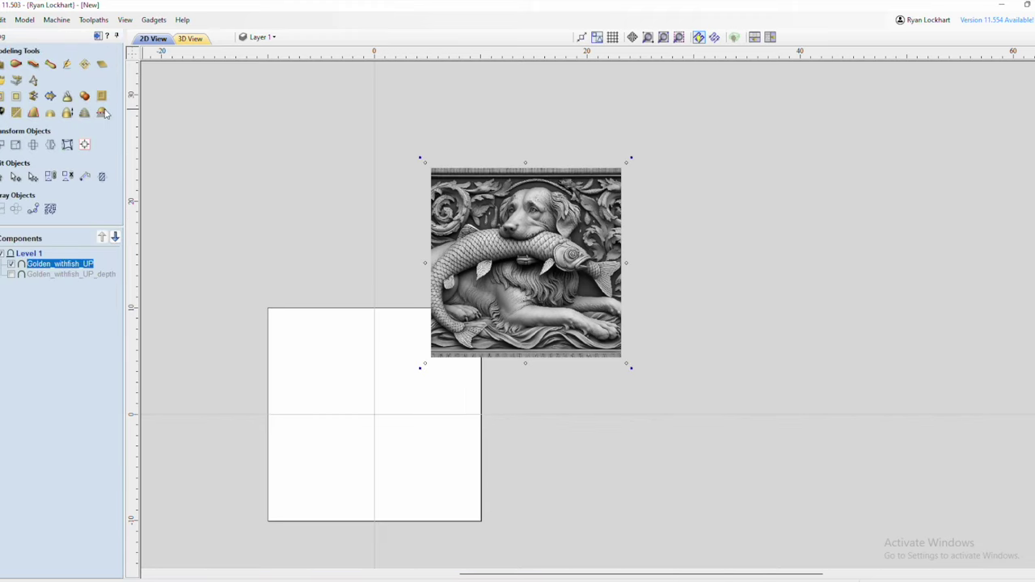
left_click(84, 145)
left_click(53, 96)
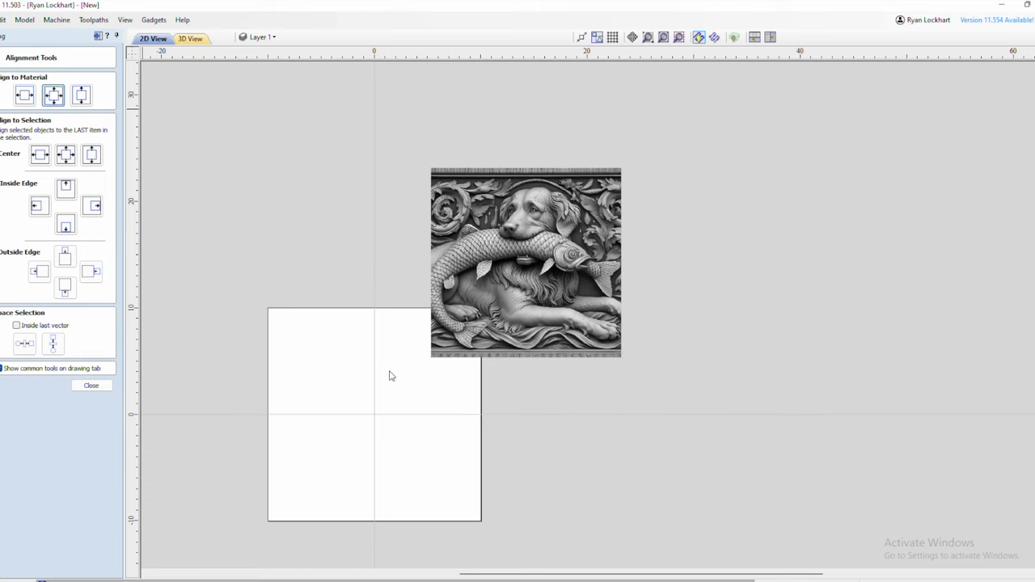
left_click(90, 386)
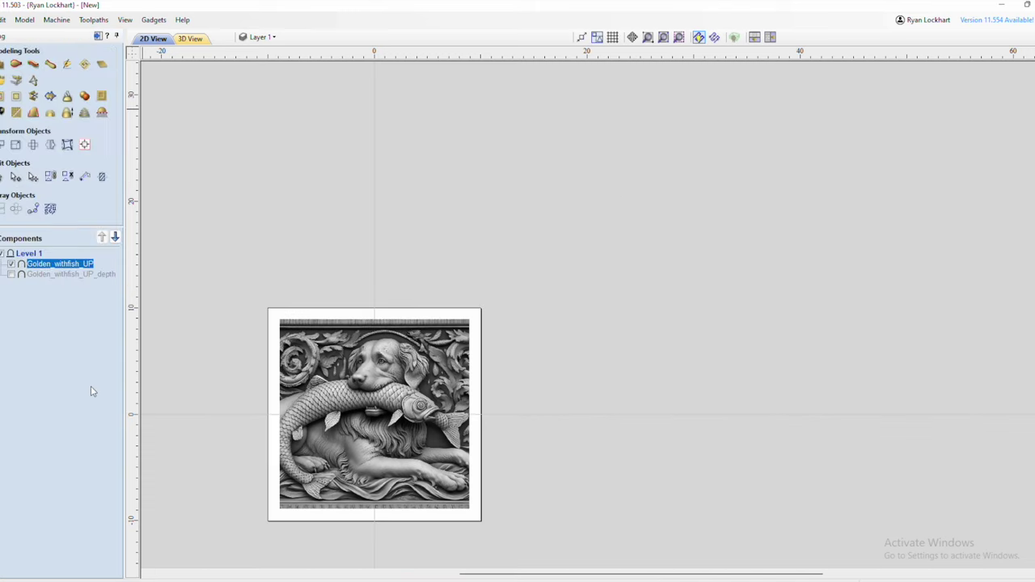
left_click(190, 38)
left_click_drag(527, 404, 745, 365)
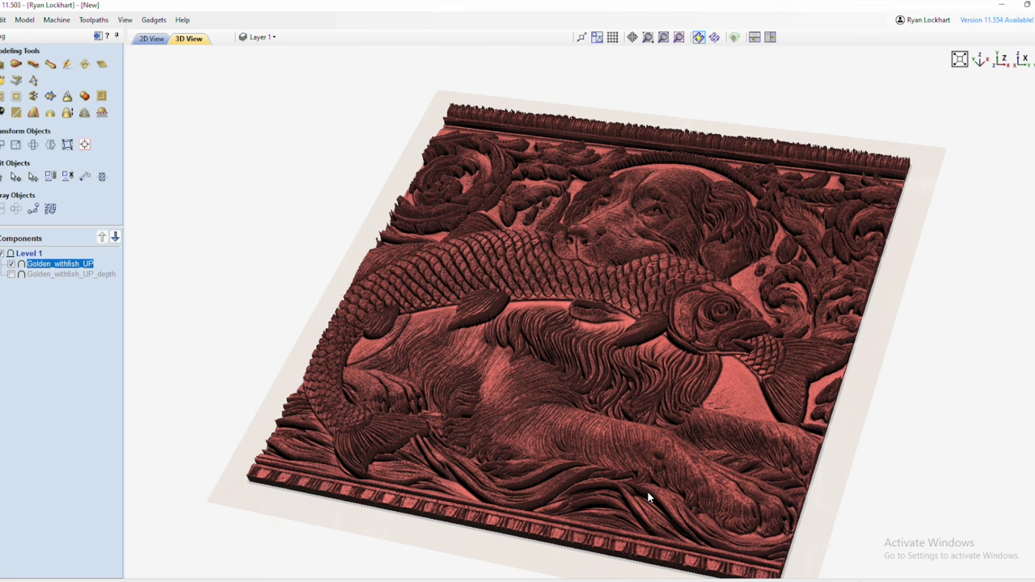
scroll(563, 466, "up", 5)
scroll(526, 340, "down", 3)
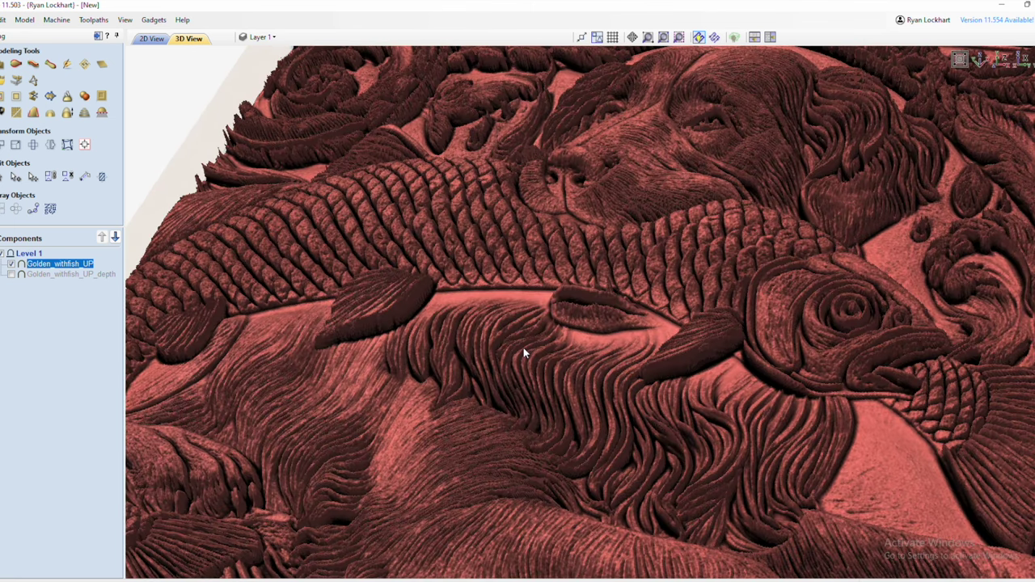
scroll(539, 345, "down", 5)
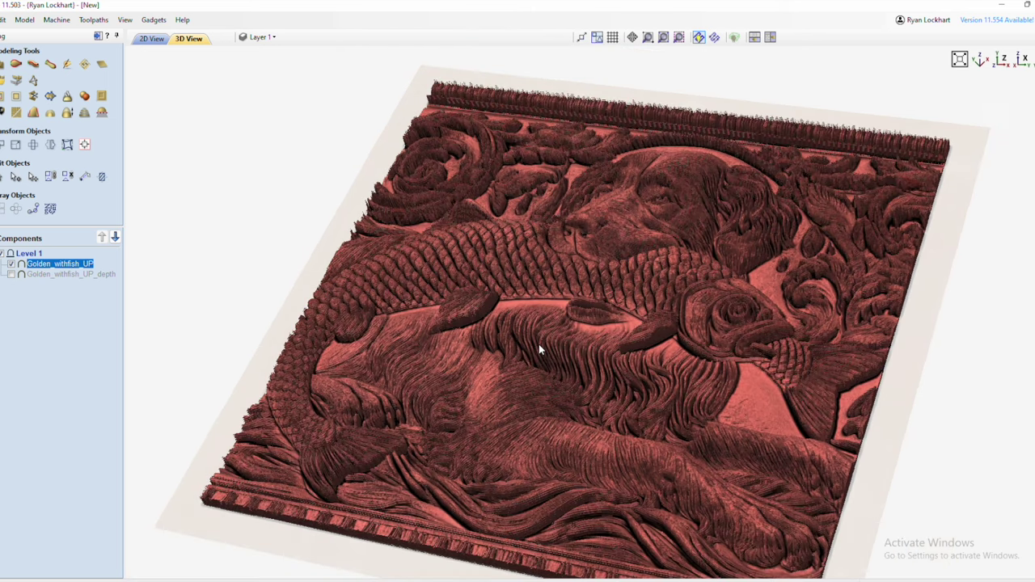
left_click_drag(553, 374, 520, 248)
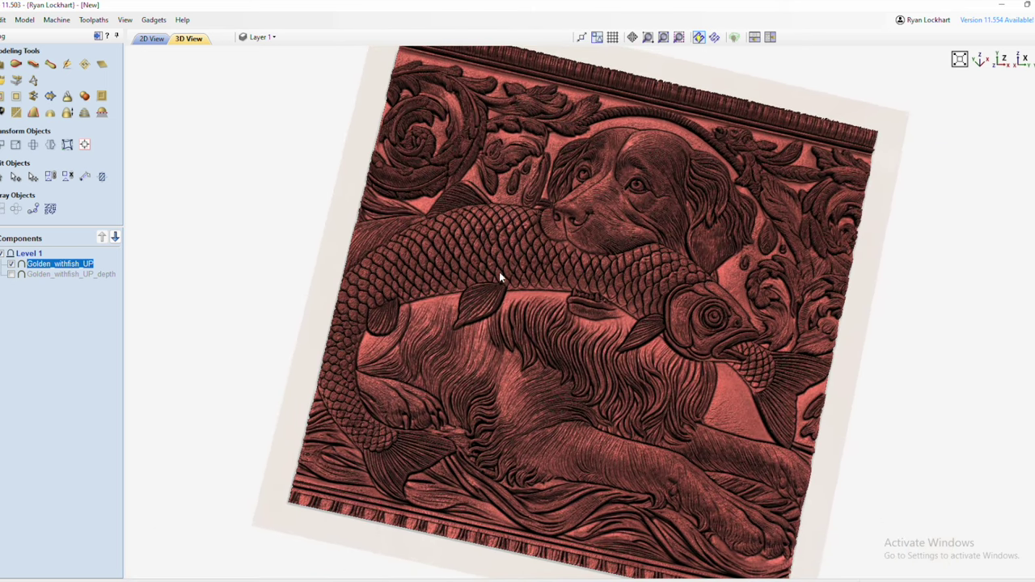
left_click_drag(640, 416, 615, 388)
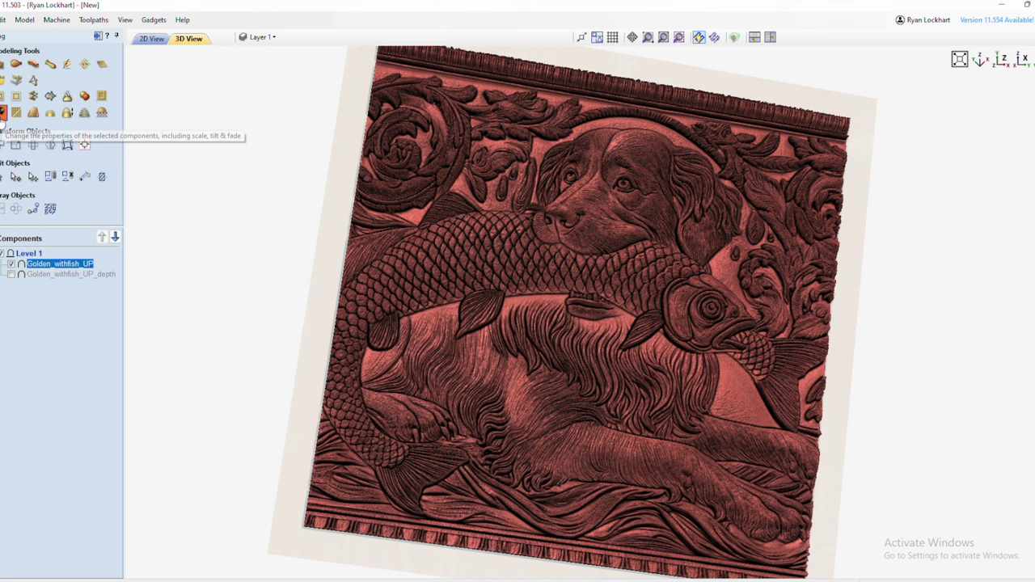
- Set the Golden_withfish_UP component's Shape Height to 0.06 inches
left_click(2, 114)
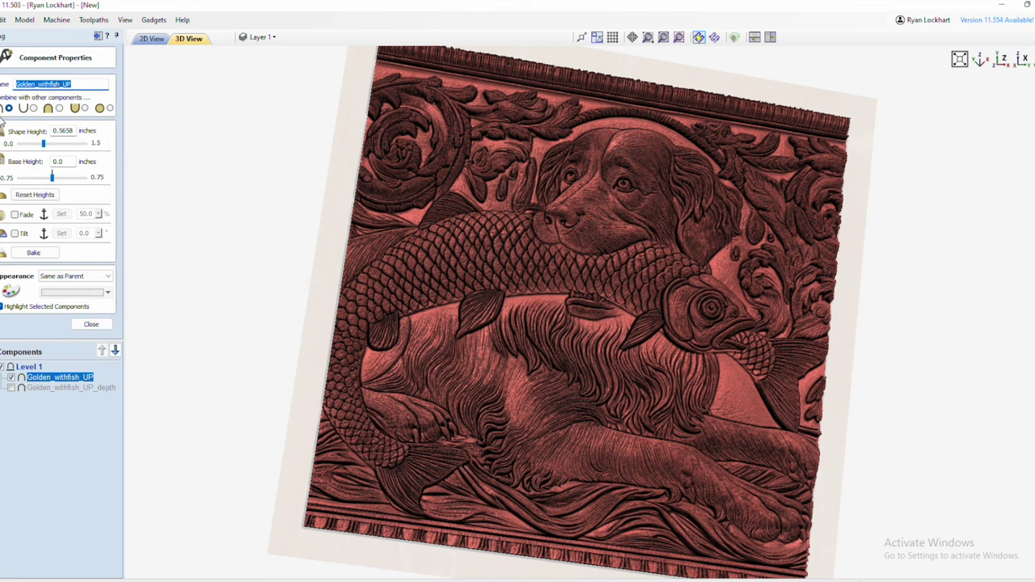
left_click_drag(75, 130, 57, 131)
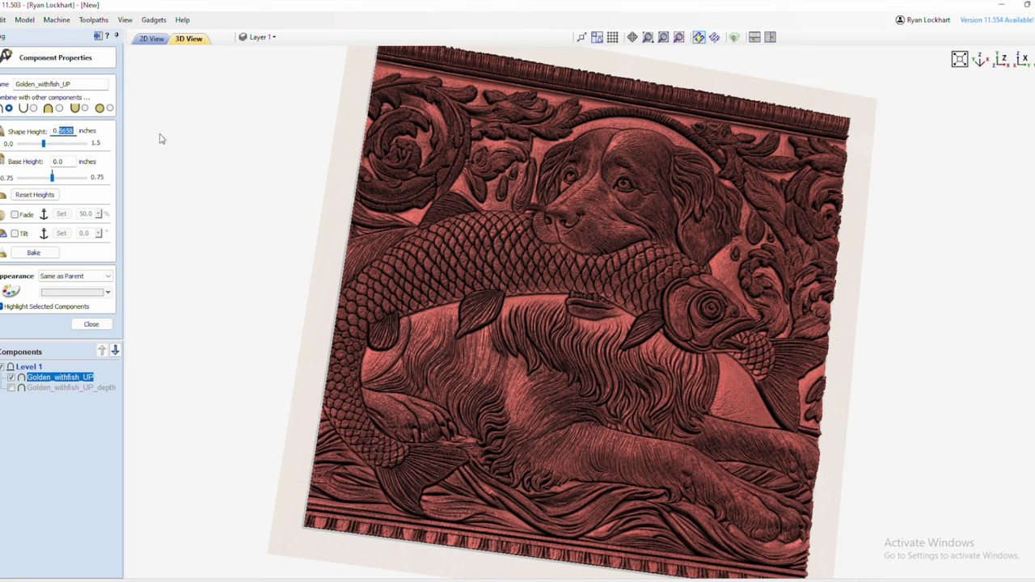
type("06")
key("Return")
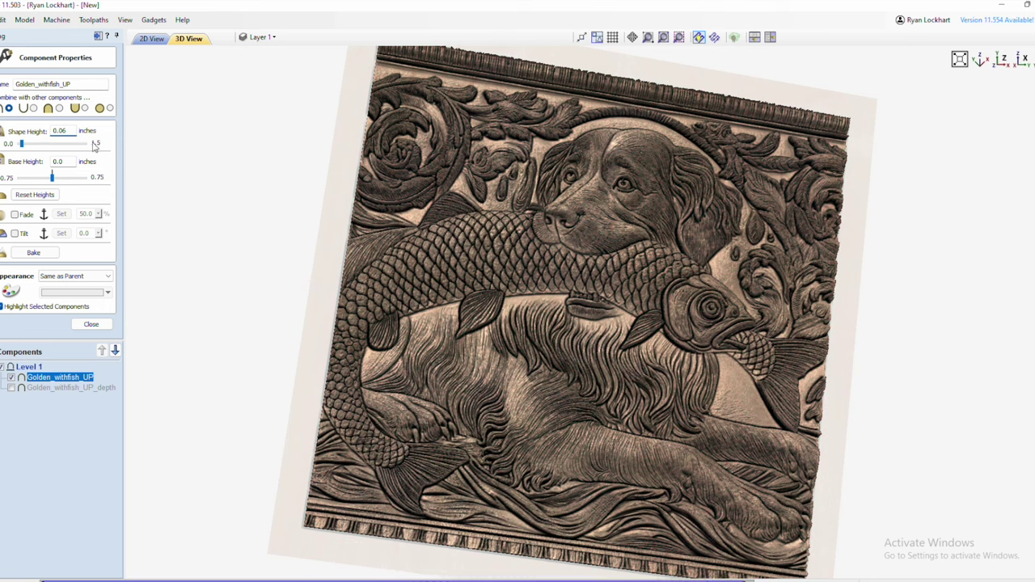
double_click(61, 134)
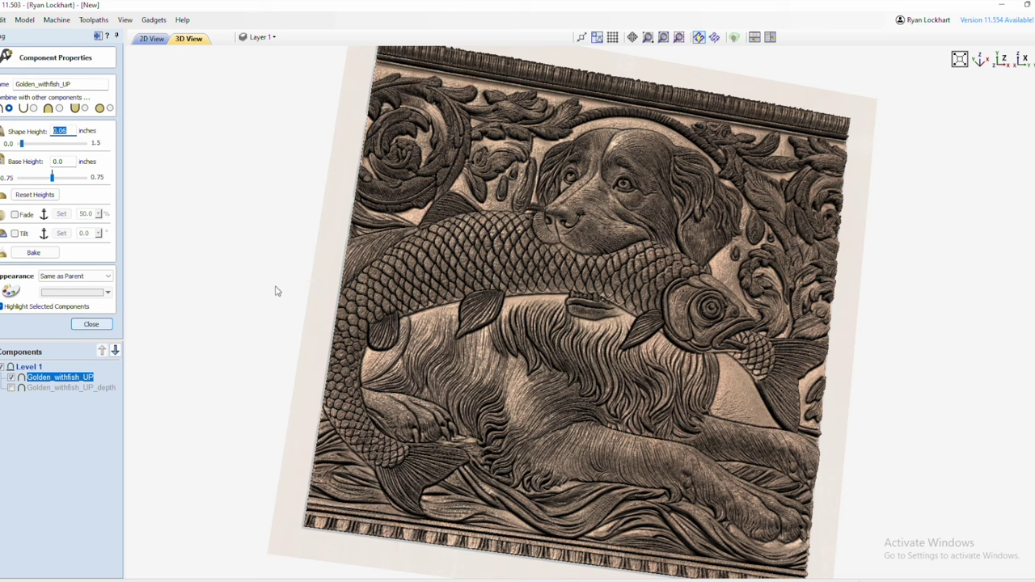
left_click(408, 288)
- Orbit around the panel and make the Golden_withfish_UP_depth component visible again
left_click_drag(711, 414, 761, 226)
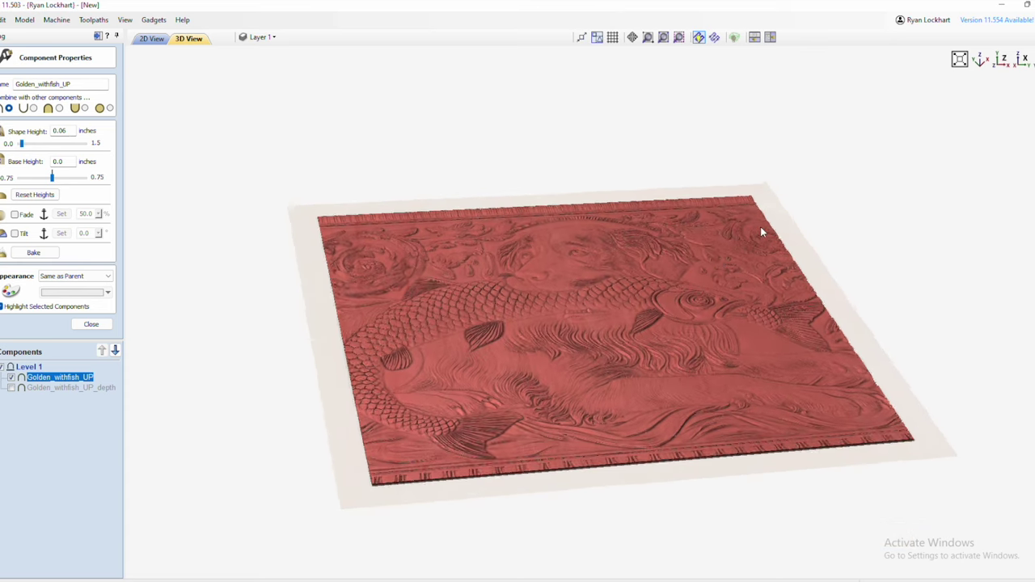
scroll(539, 383, "up", 3)
left_click_drag(539, 387, 505, 415)
scroll(505, 415, "down", 5)
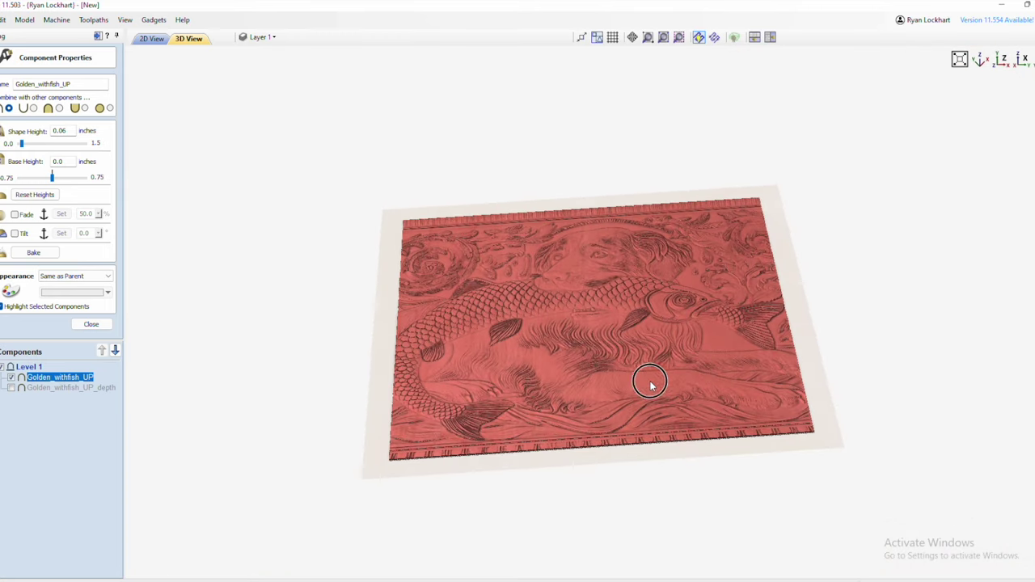
left_click_drag(649, 446, 630, 434)
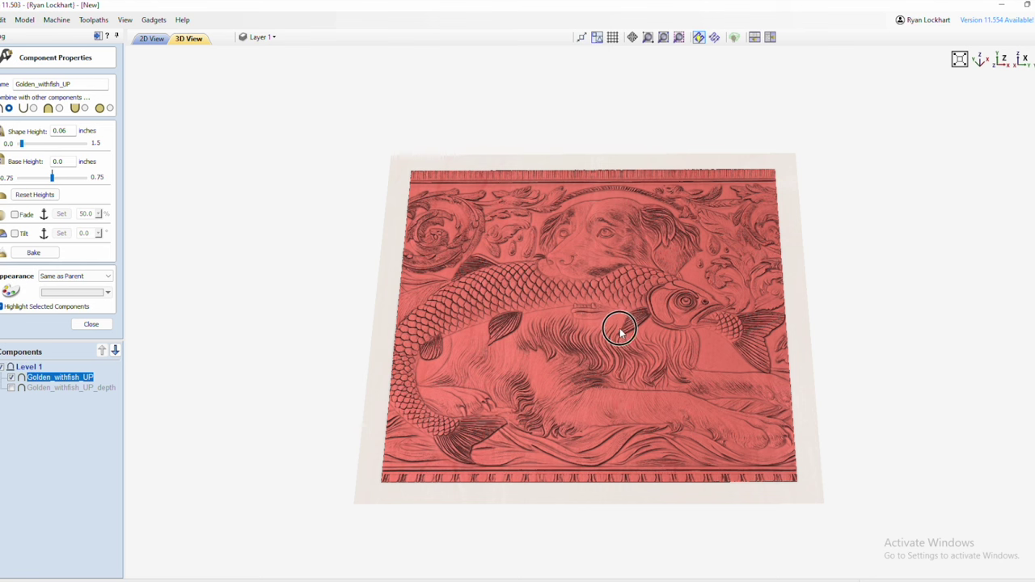
left_click_drag(620, 260, 580, 318)
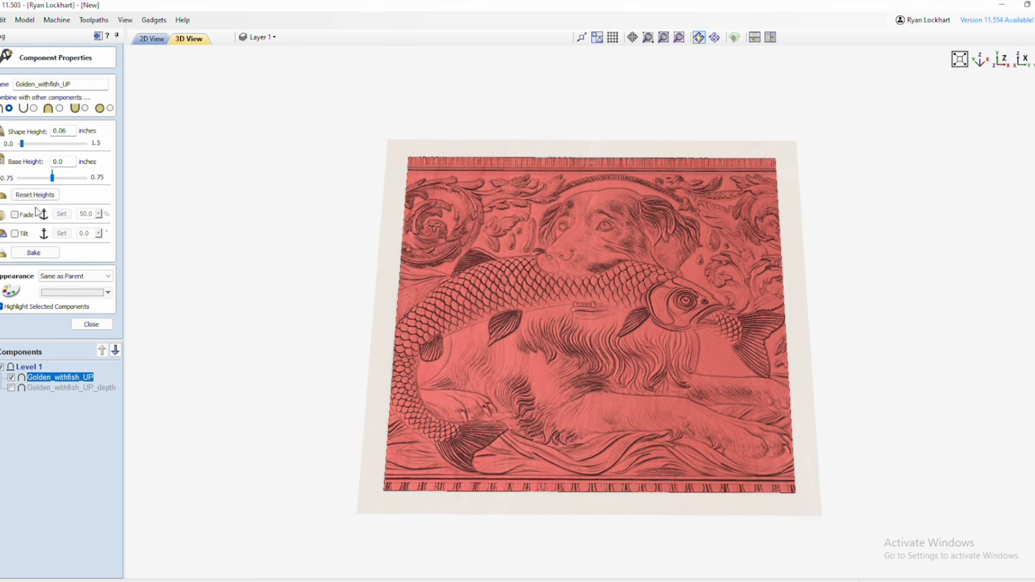
mouse_move(13, 392)
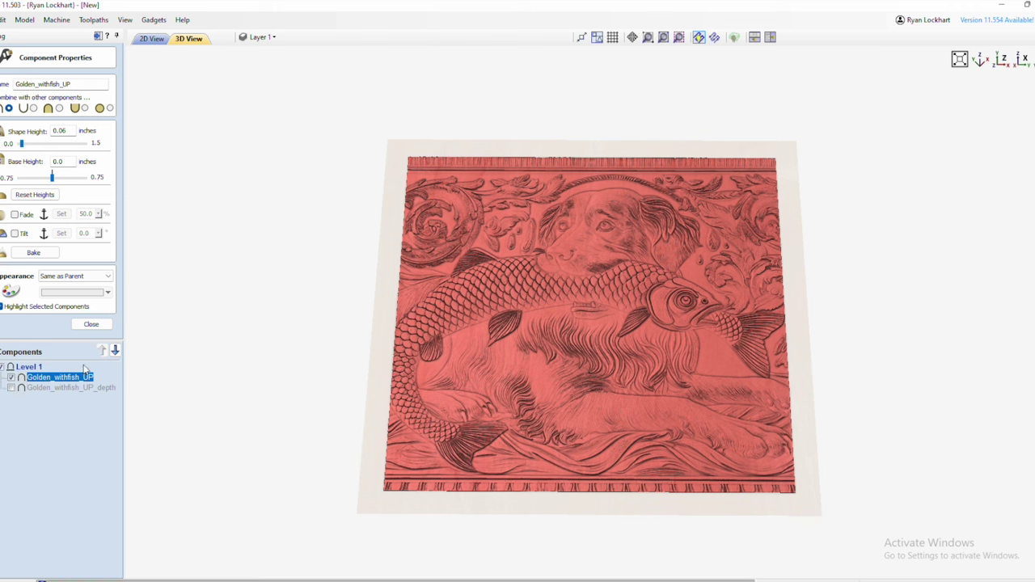
left_click(11, 388)
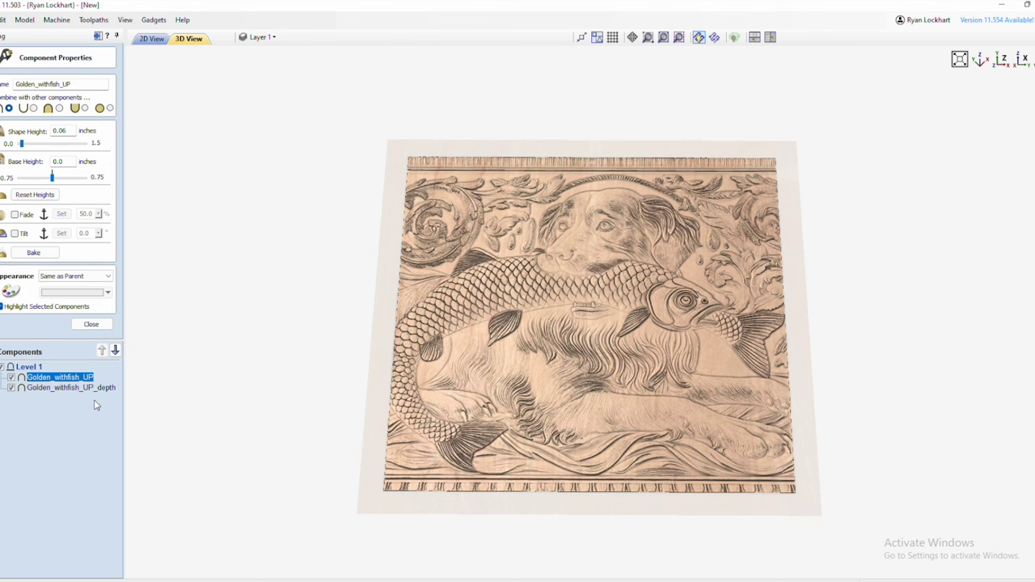
- Display both Level 1 components together and orbit the combined dog-and-fish relief
left_click(57, 368)
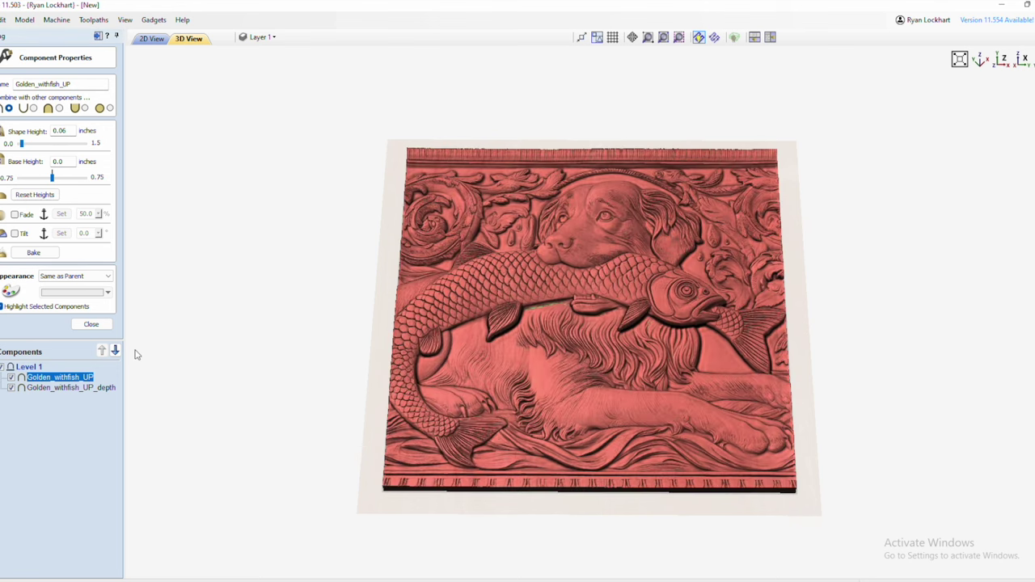
left_click(90, 323)
left_click(347, 427)
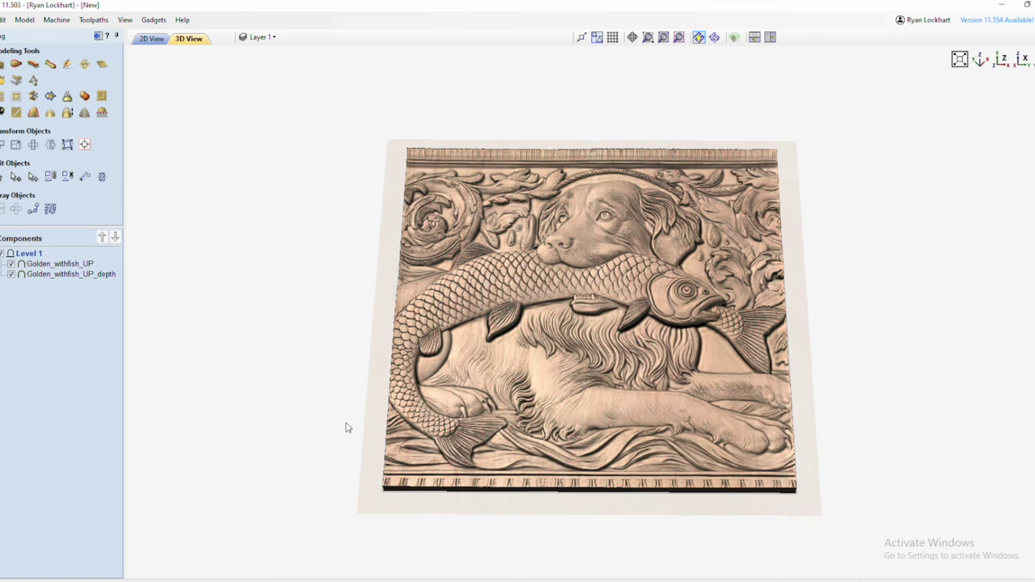
left_click_drag(607, 387, 593, 359)
scroll(593, 359, "up", 5)
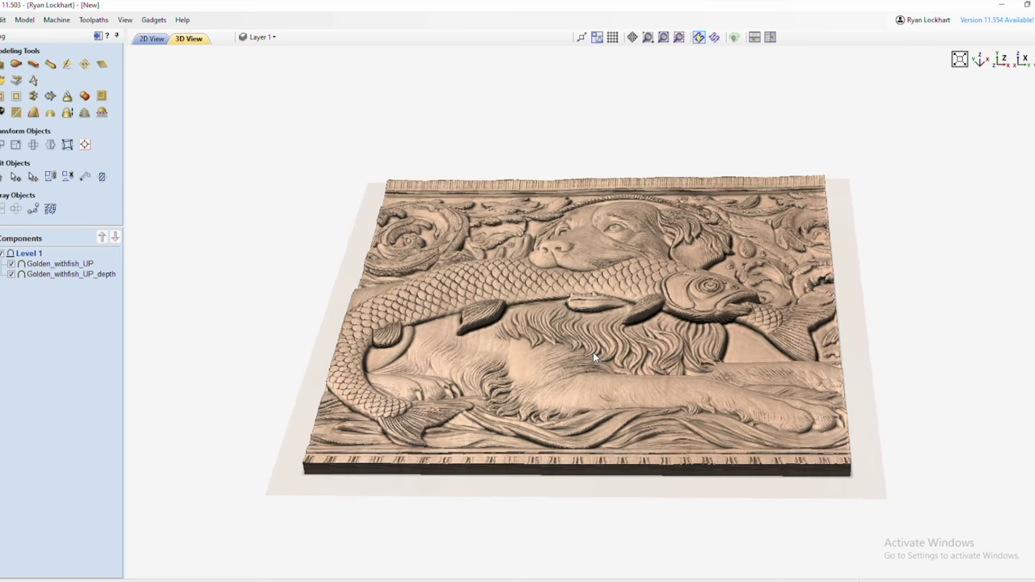
scroll(591, 371, "down", 3)
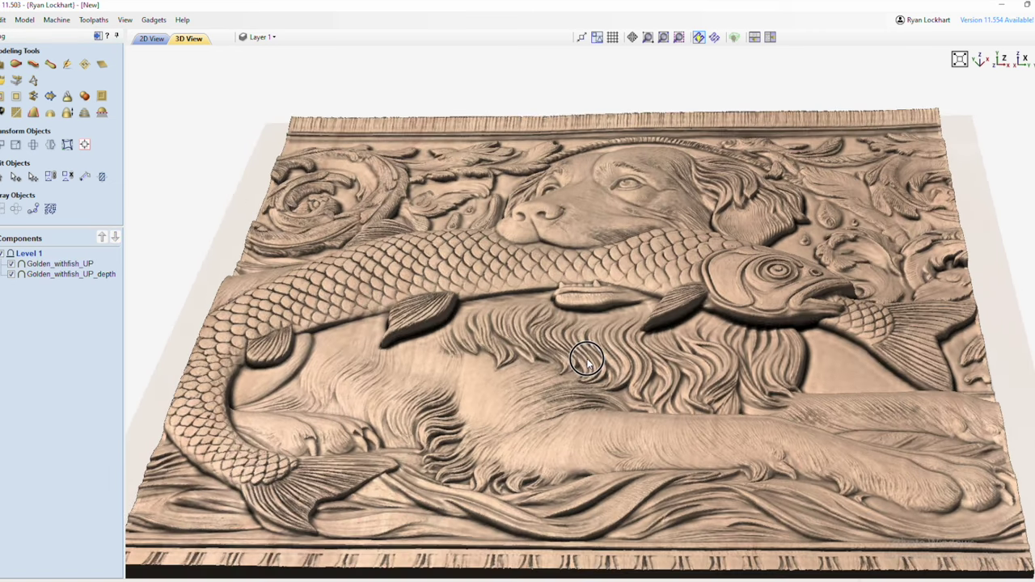
left_click_drag(591, 364, 592, 325)
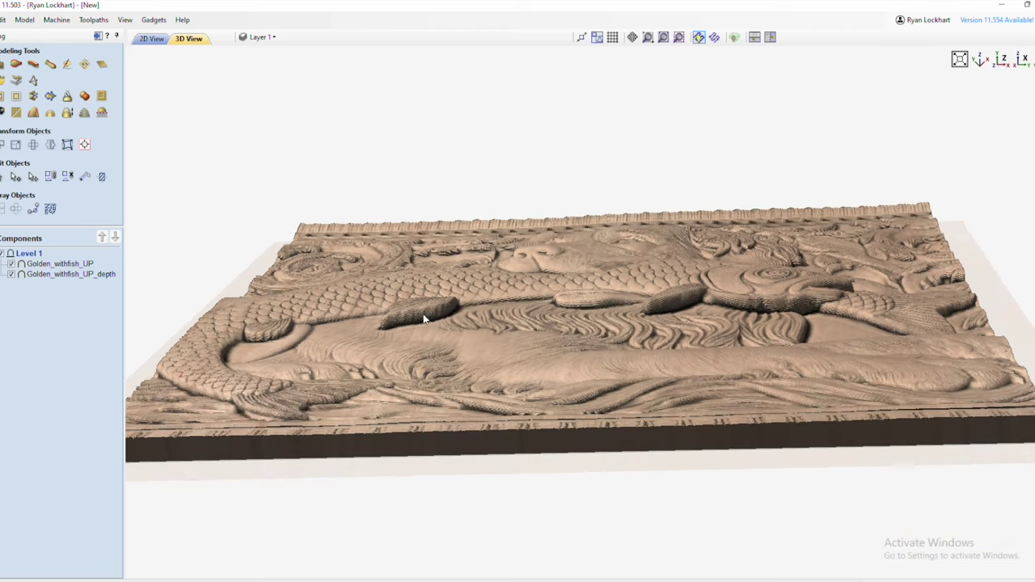
left_click_drag(419, 318, 608, 310)
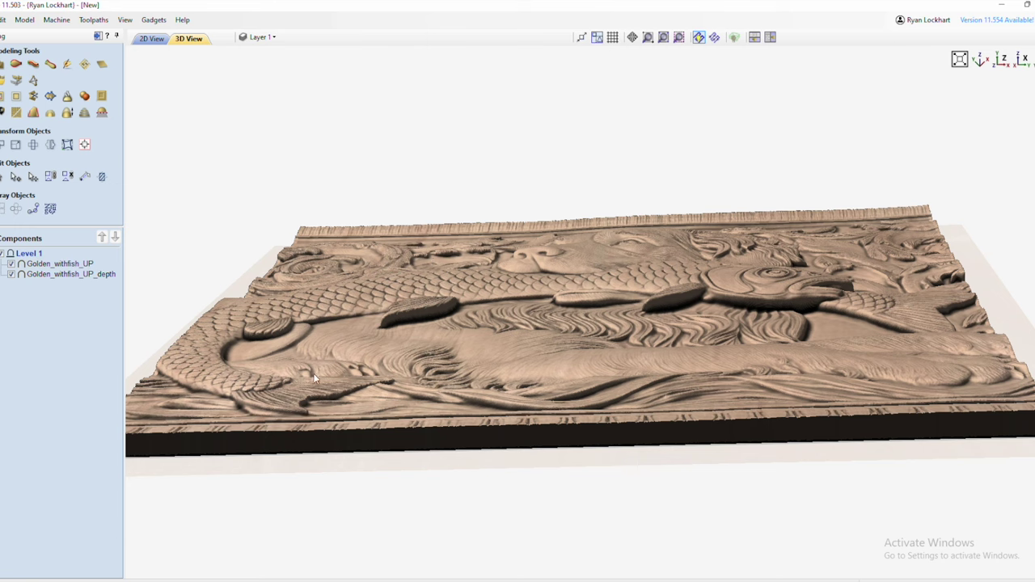
- Rotate the combined relief toward a top-down view showing the whole panel
left_click_drag(671, 340, 745, 336)
left_click_drag(587, 423, 587, 474)
scroll(590, 456, "up", 5)
scroll(591, 448, "down", 5)
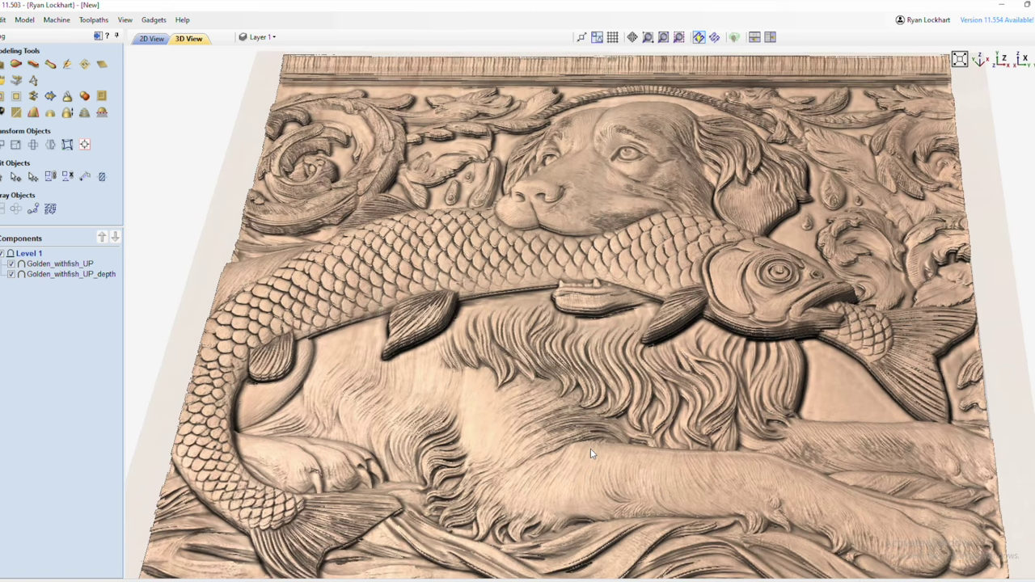
left_click_drag(638, 430, 643, 453)
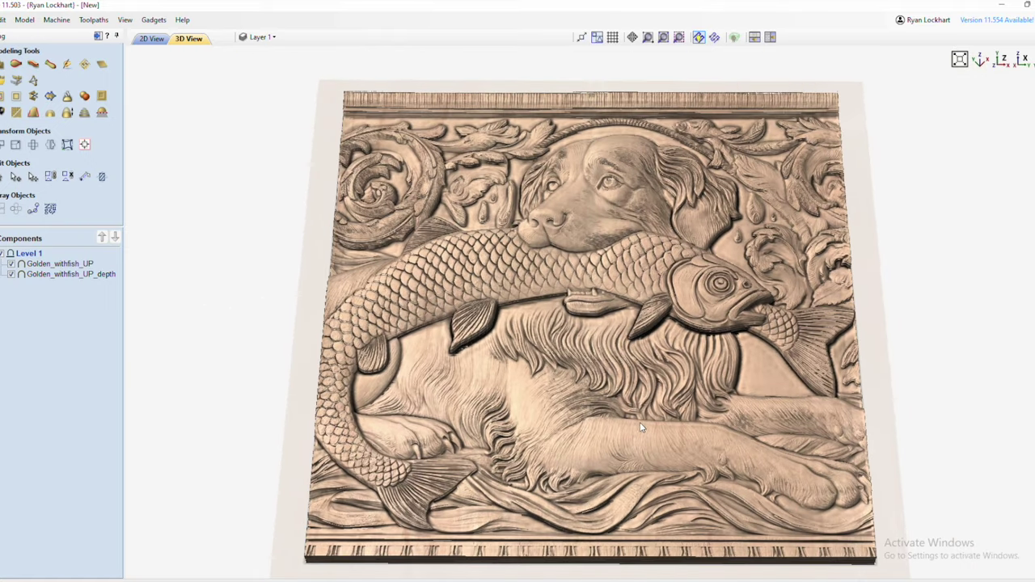
- Hide and re-show the Golden_withfish_UP detail layer to compare the relief with and without it
left_click(11, 265)
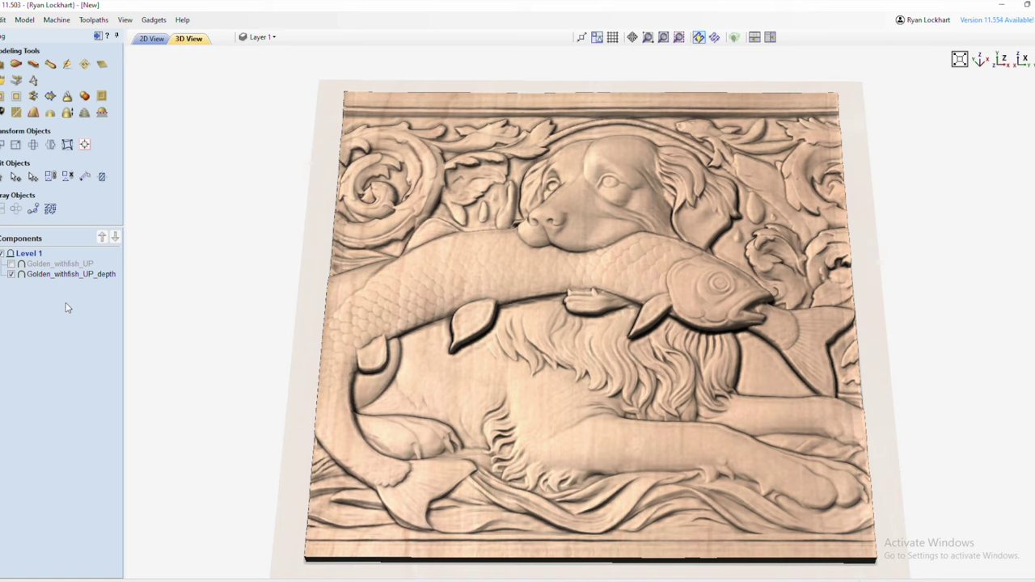
left_click(10, 264)
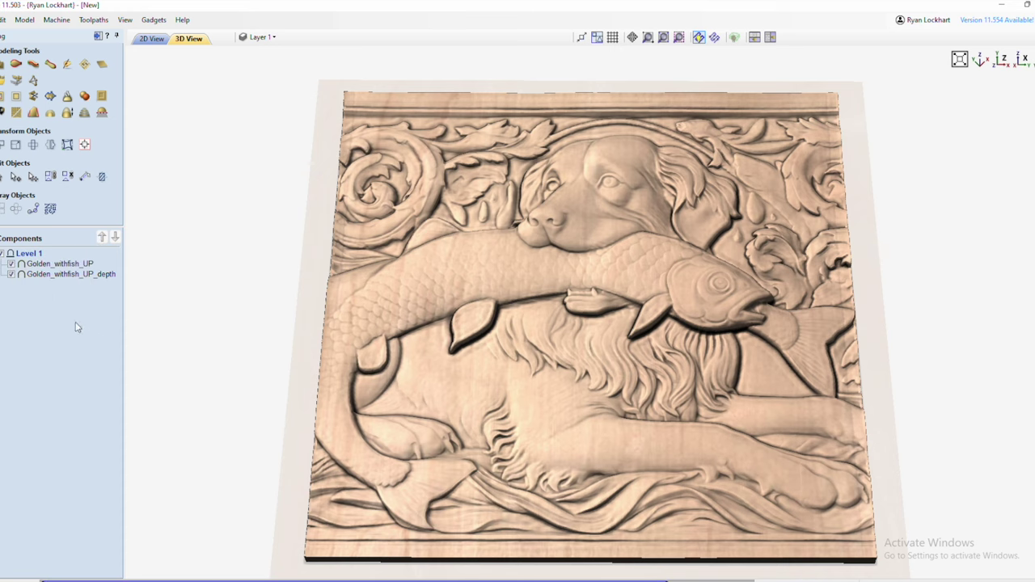
left_click(11, 275)
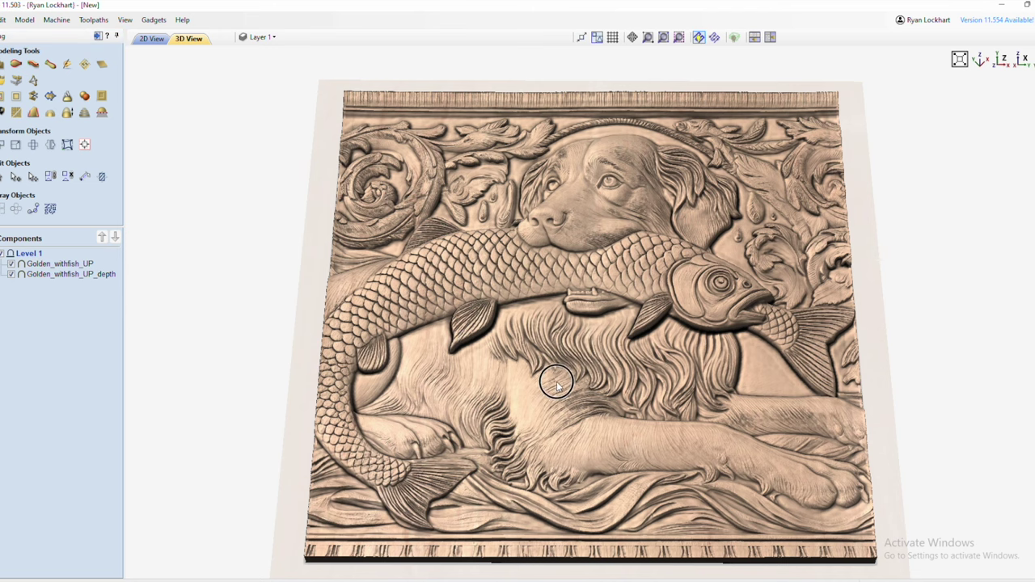
left_click_drag(550, 388, 560, 380)
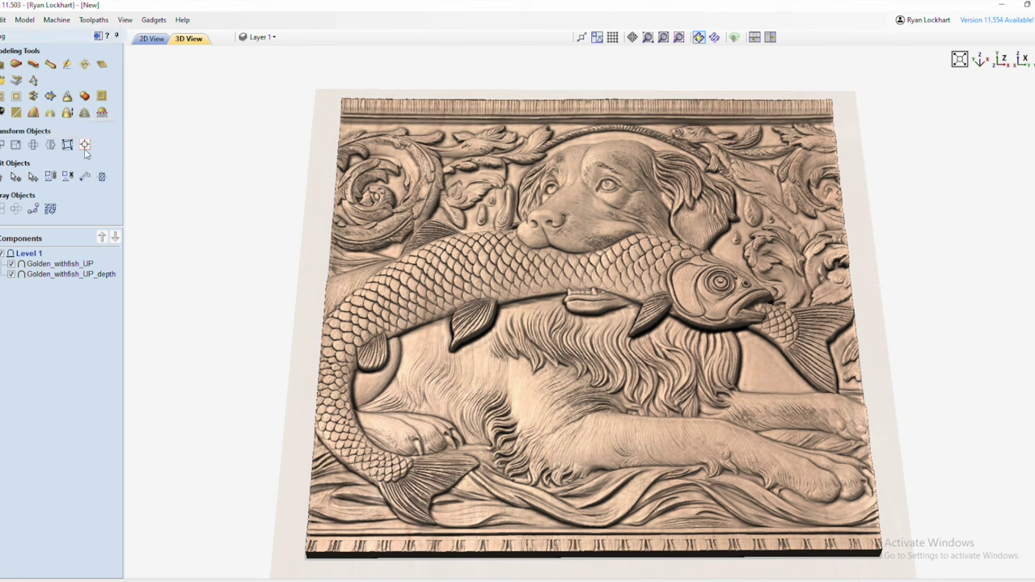
left_click(68, 97)
- Bake Golden_withfish_UP and the depth component into one 'Golden_withfish_UP_depth - Baked' component, deleting the originals
left_click(48, 265)
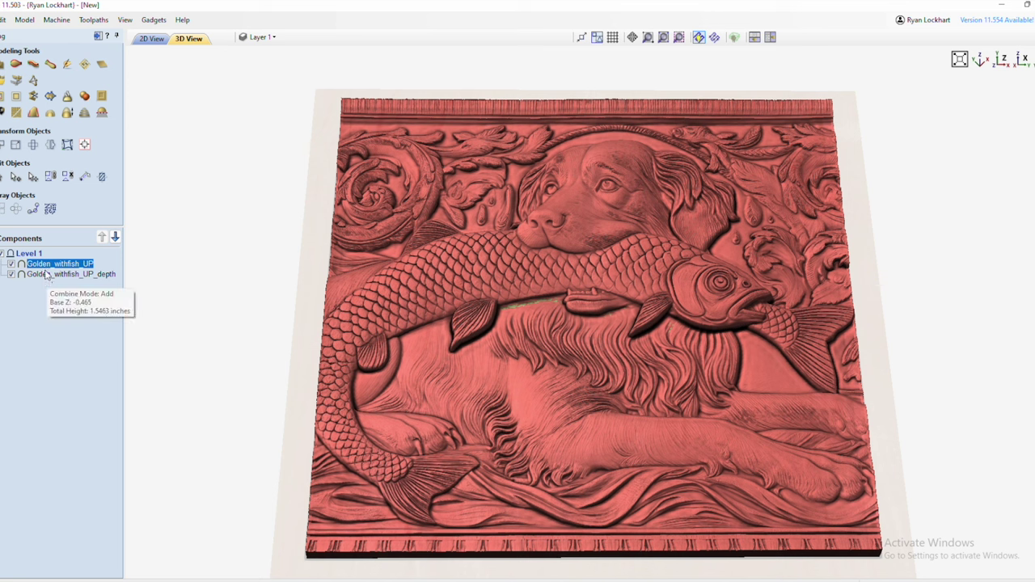
left_click(47, 275, "shift")
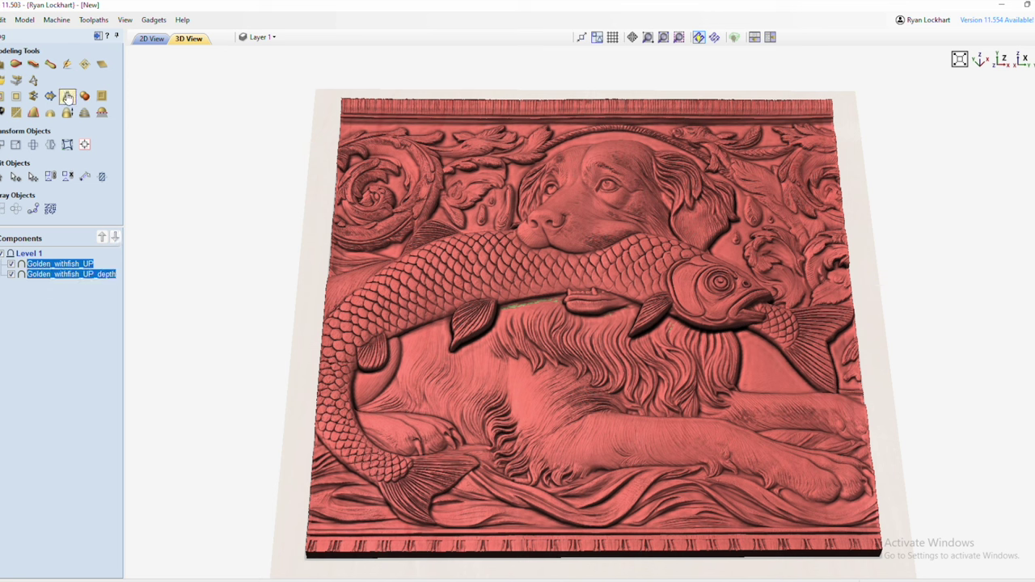
left_click(68, 97)
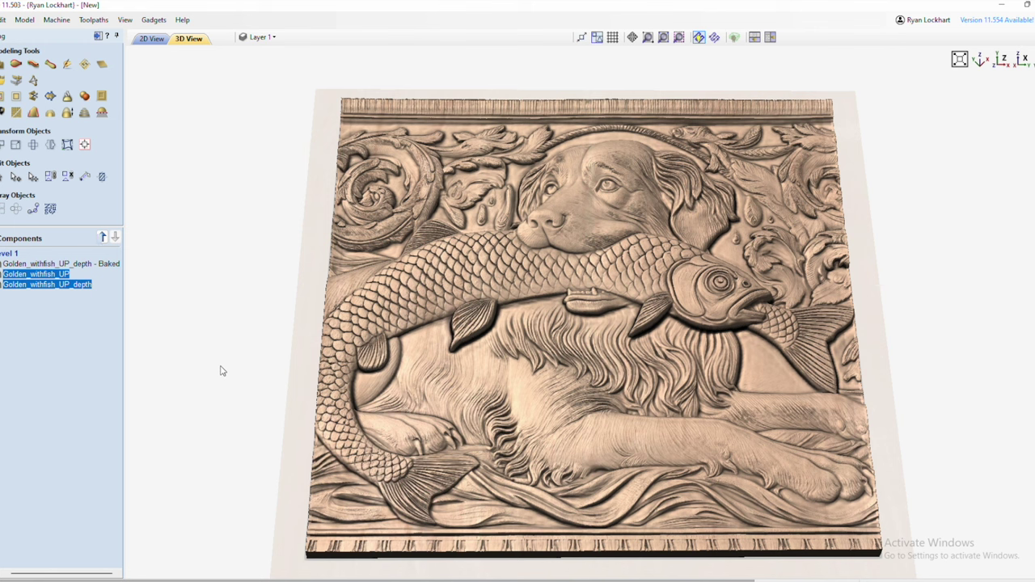
key("Delete")
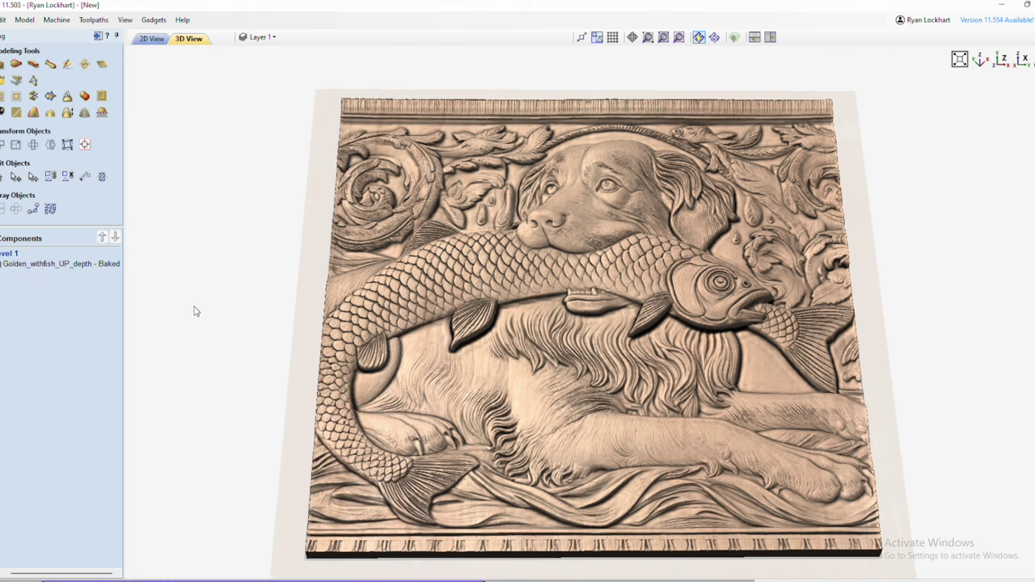
left_click(57, 264)
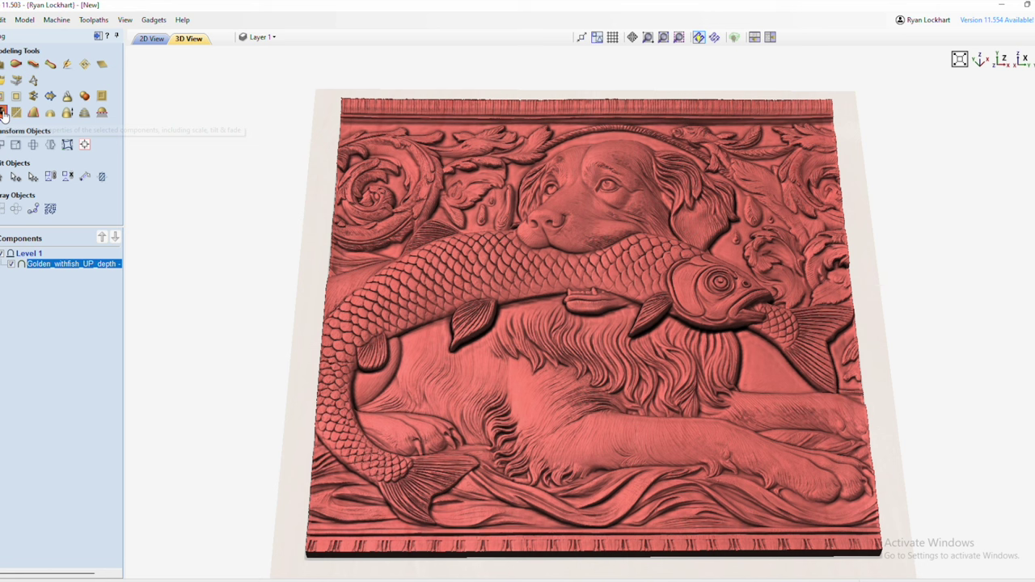
left_click(4, 116)
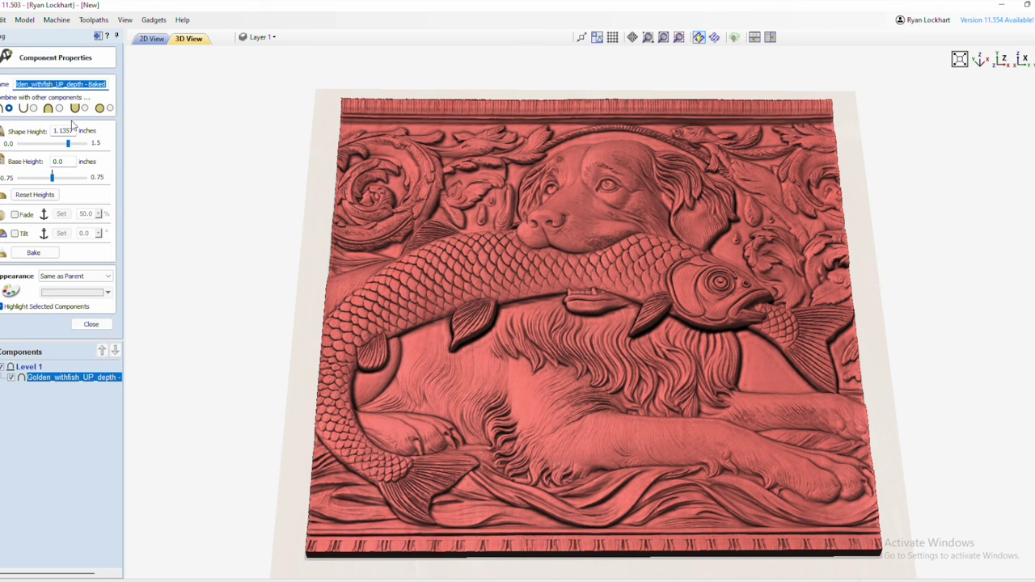
- Change the baked component's shape height from 1.1357 to 1.0 inch and close its properties
left_click(75, 130)
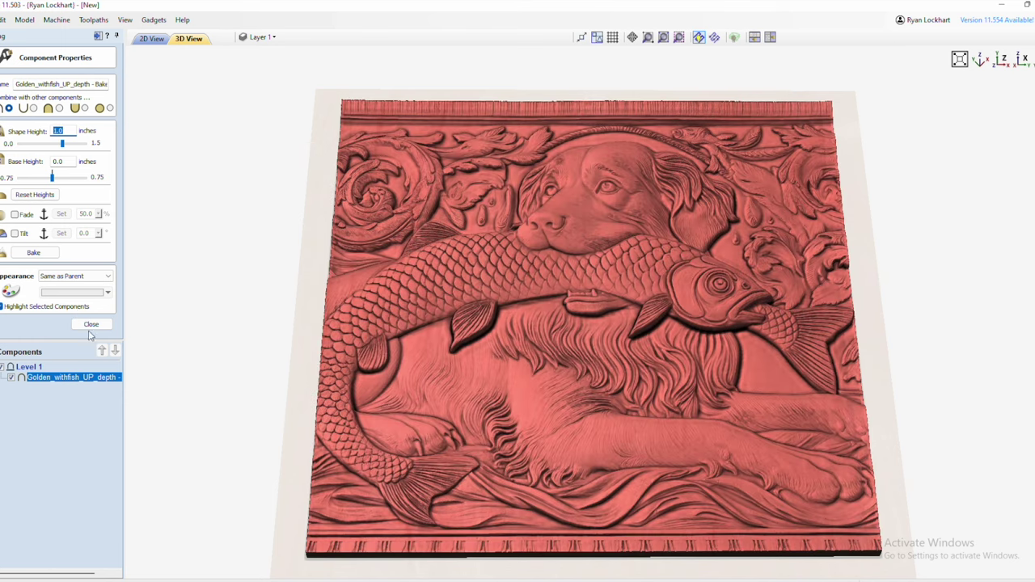
left_click(90, 325)
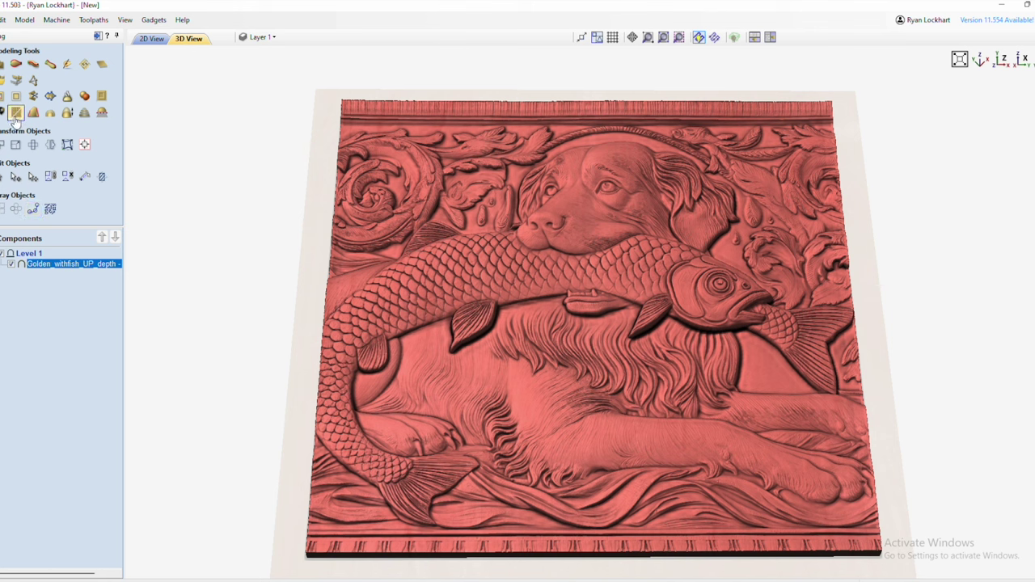
left_click(15, 117)
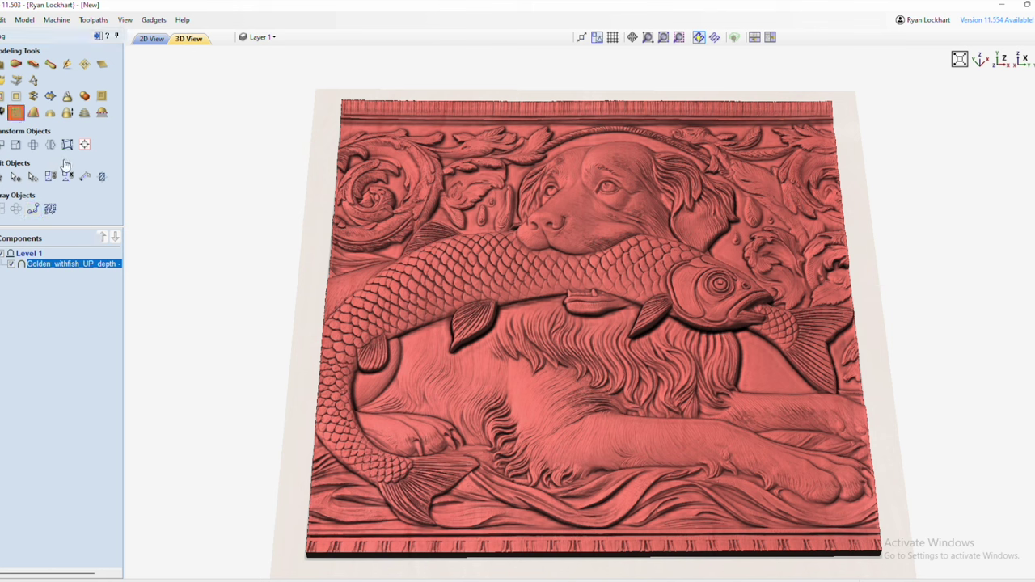
- Apply a light smoothing pass with the slider near Min to the baked relief
left_click(192, 269)
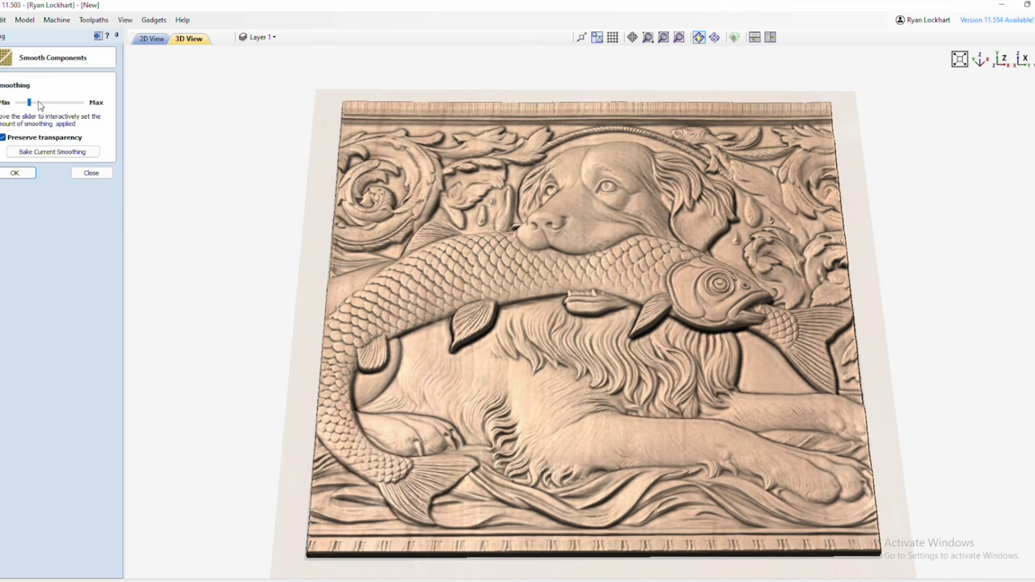
left_click_drag(572, 401, 503, 265)
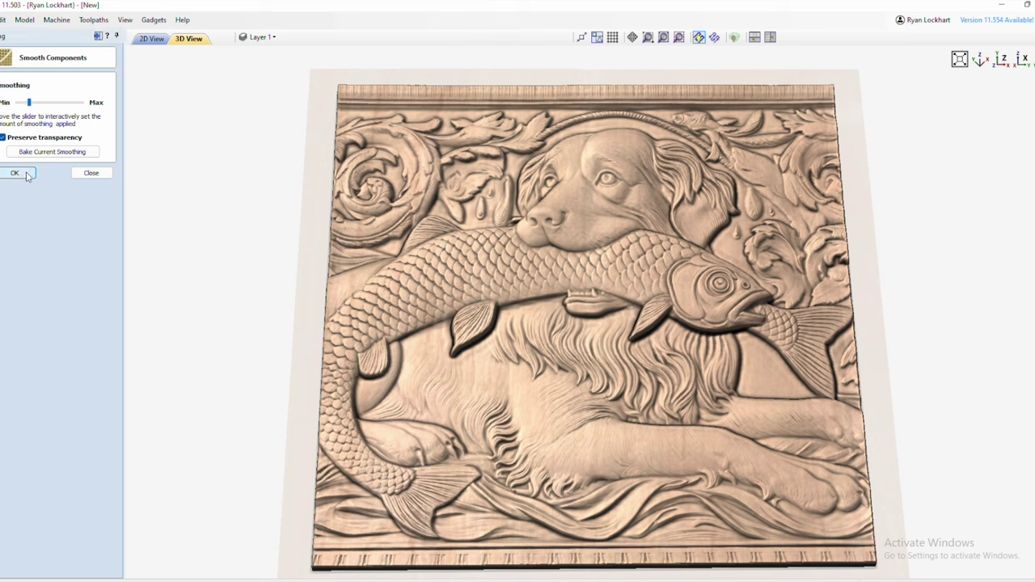
left_click(91, 173)
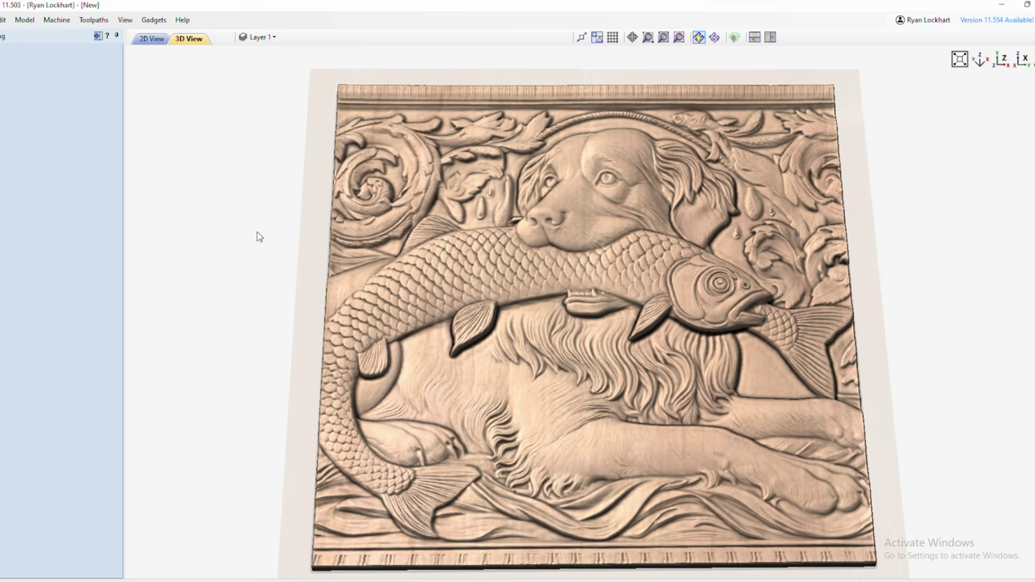
- In 2D view, lower the relief preview's fading so it appears almost unfaded
left_click(151, 38)
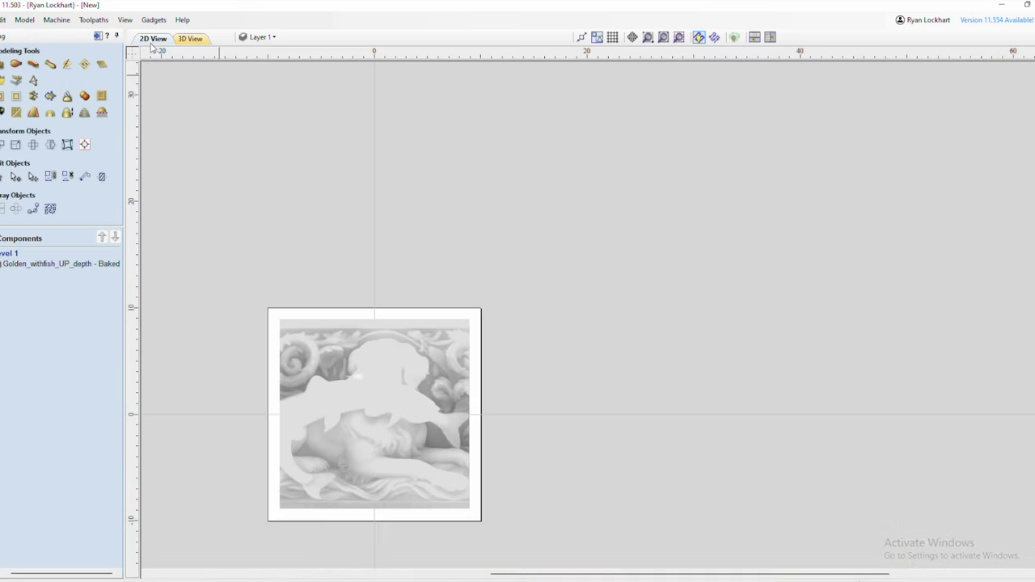
left_click(341, 355)
right_click(341, 354)
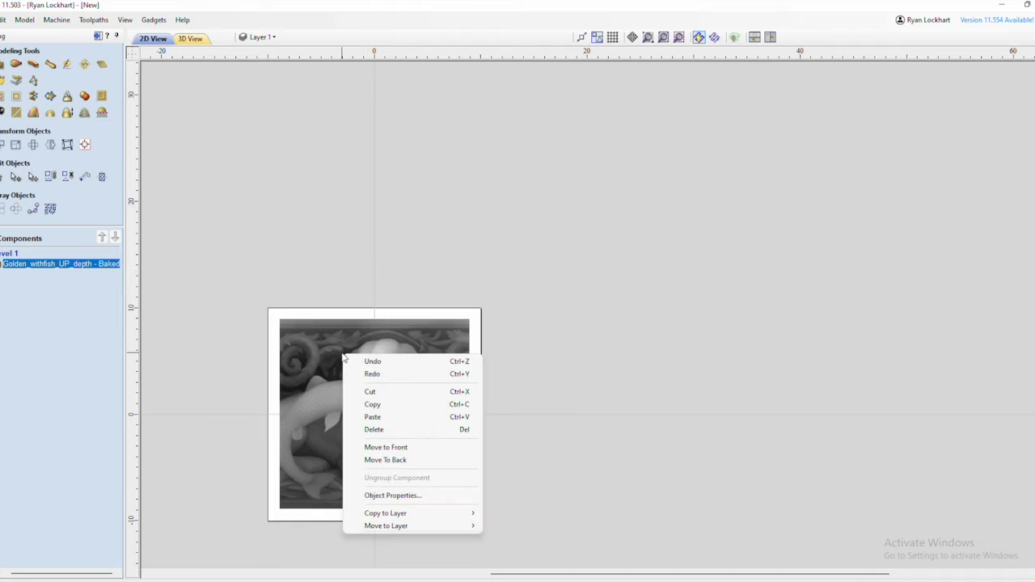
left_click(380, 496)
left_click_drag(503, 296, 463, 297)
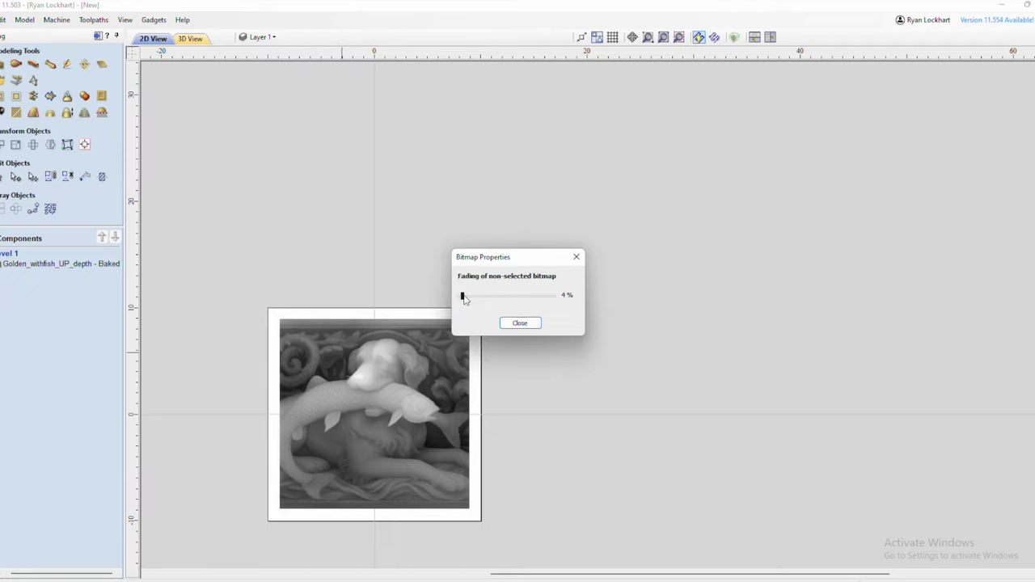
left_click(519, 323)
middle_click_drag(562, 397, 623, 316)
scroll(501, 315, "up", 5)
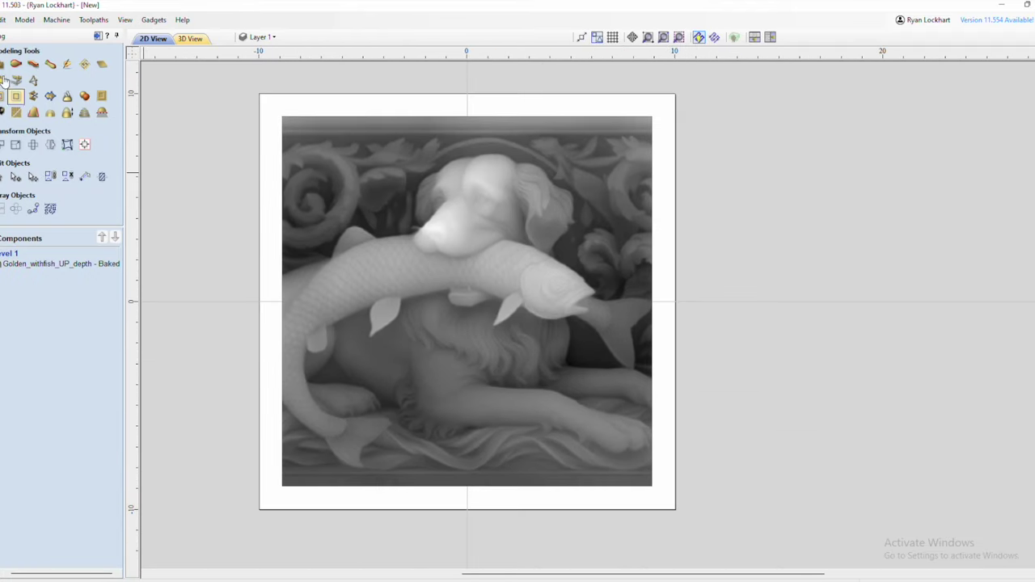
- Draw a 17.75 × 16.25 inch rectangle outlining the dog-and-fish relief
left_click(4, 78)
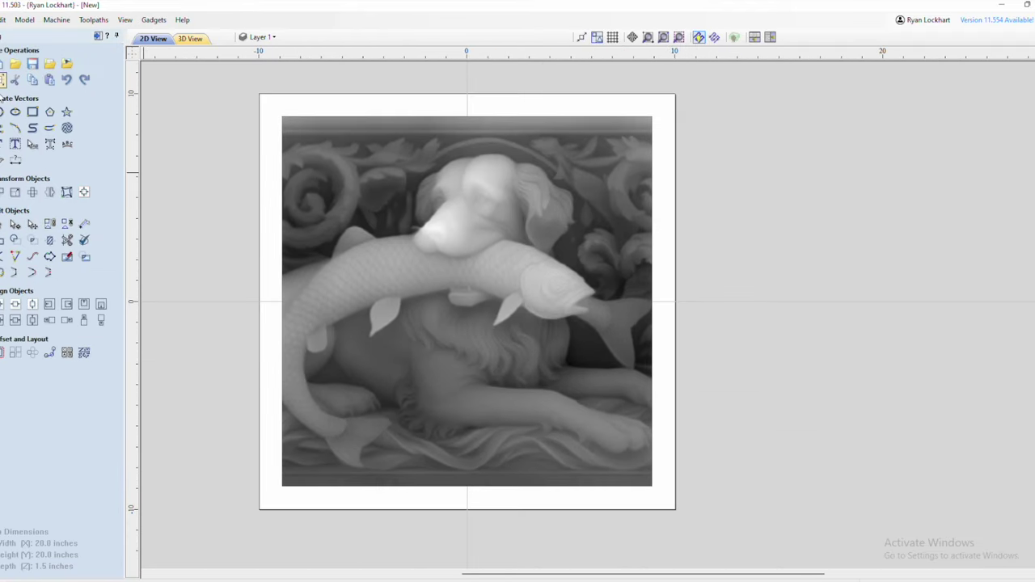
left_click(33, 112)
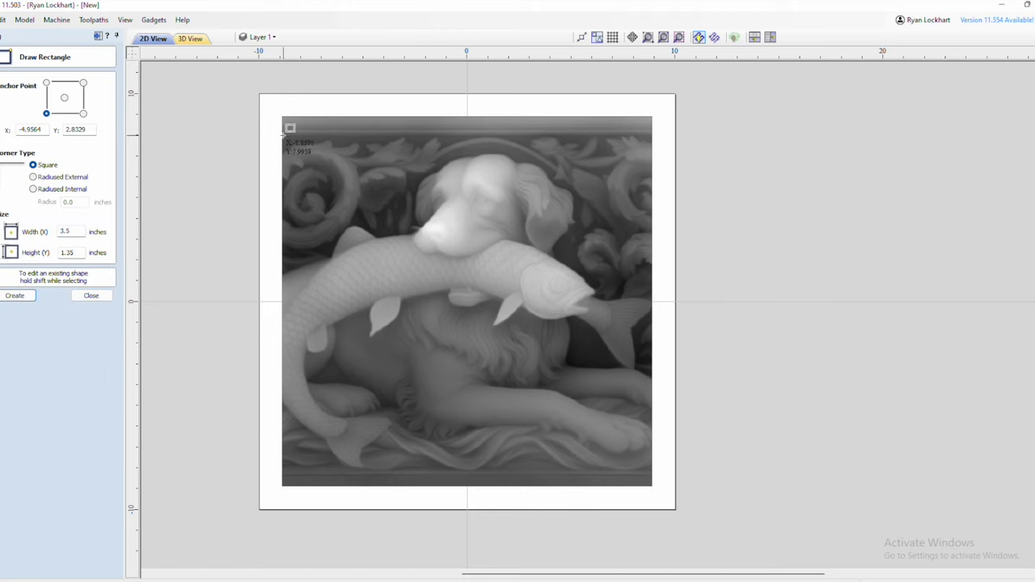
mouse_move(283, 135)
left_mouse_down()
mouse_move(629, 439)
mouse_move(652, 473)
left_mouse_up()
left_click(91, 295)
scroll(437, 299, "up", 2)
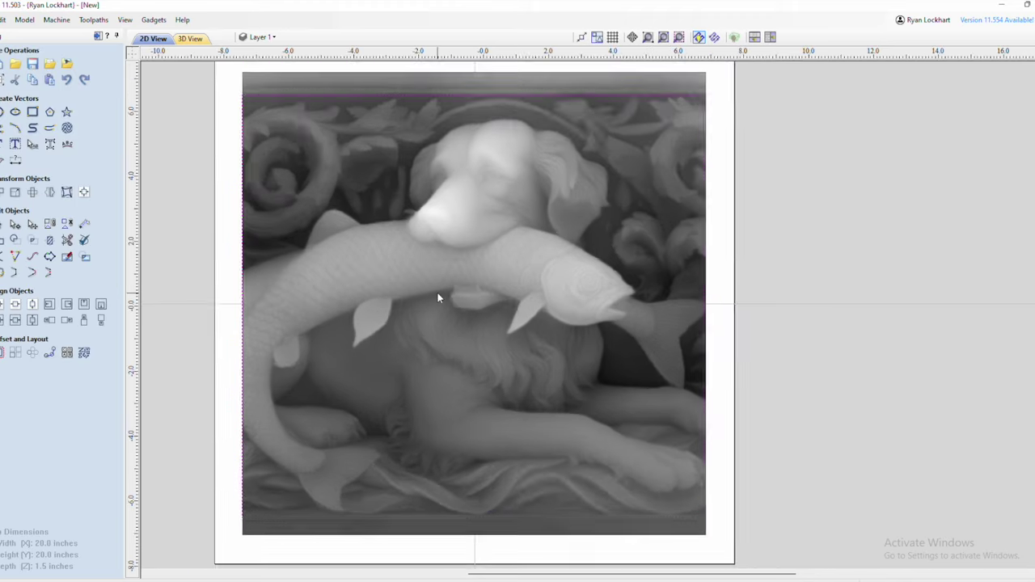
scroll(437, 299, "up", 1)
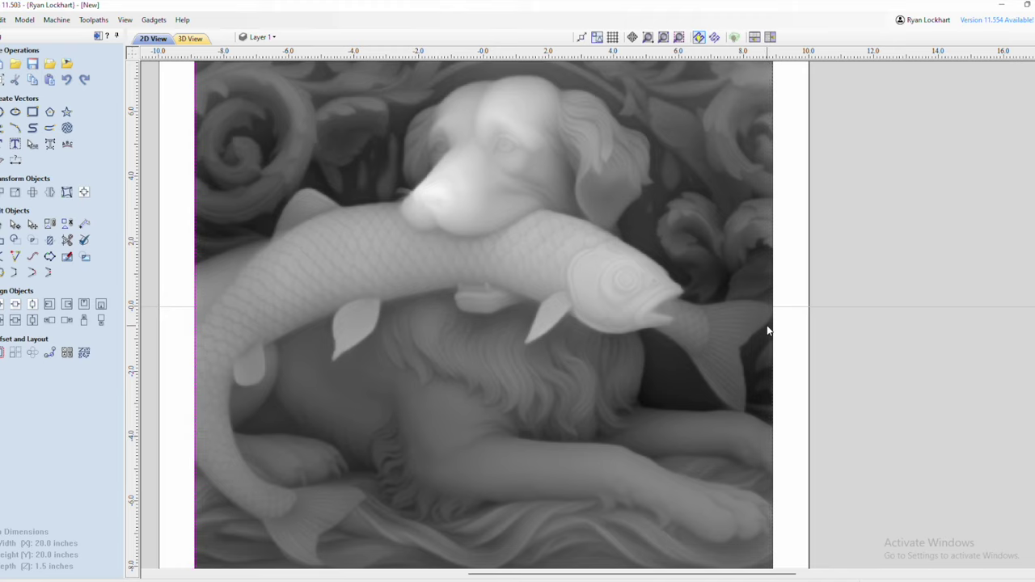
scroll(769, 331, "down", 2)
scroll(779, 157, "up", 1)
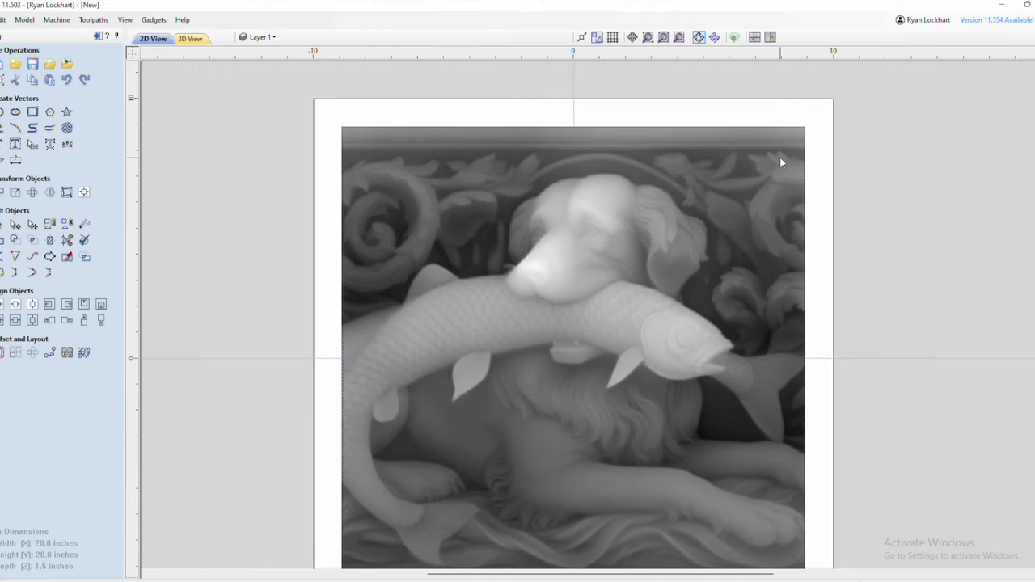
middle_click_drag(701, 370, 636, 255)
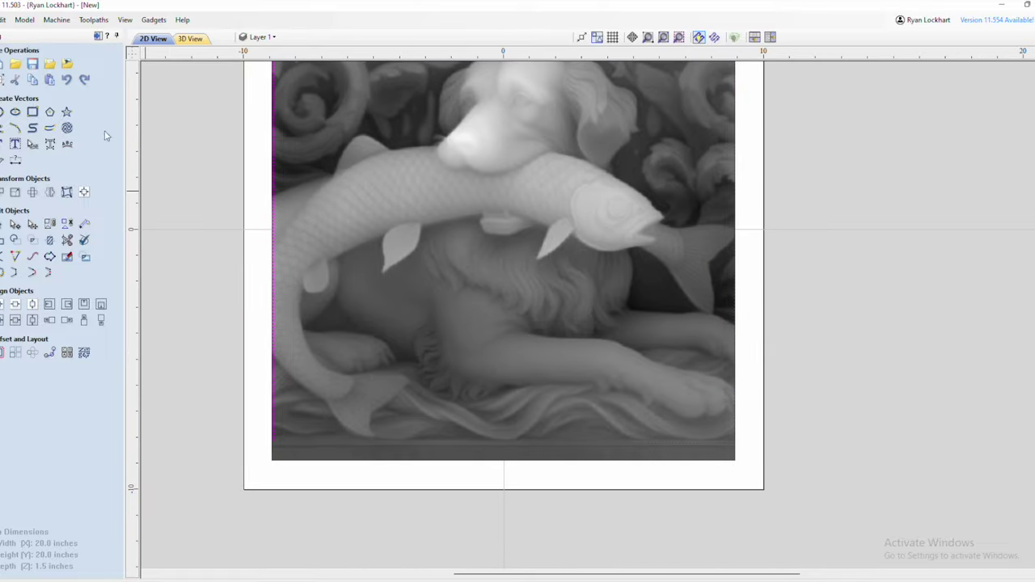
- Apply Clipping to Level 1 so the baked relief is trimmed to the rectangle
left_click(4, 136)
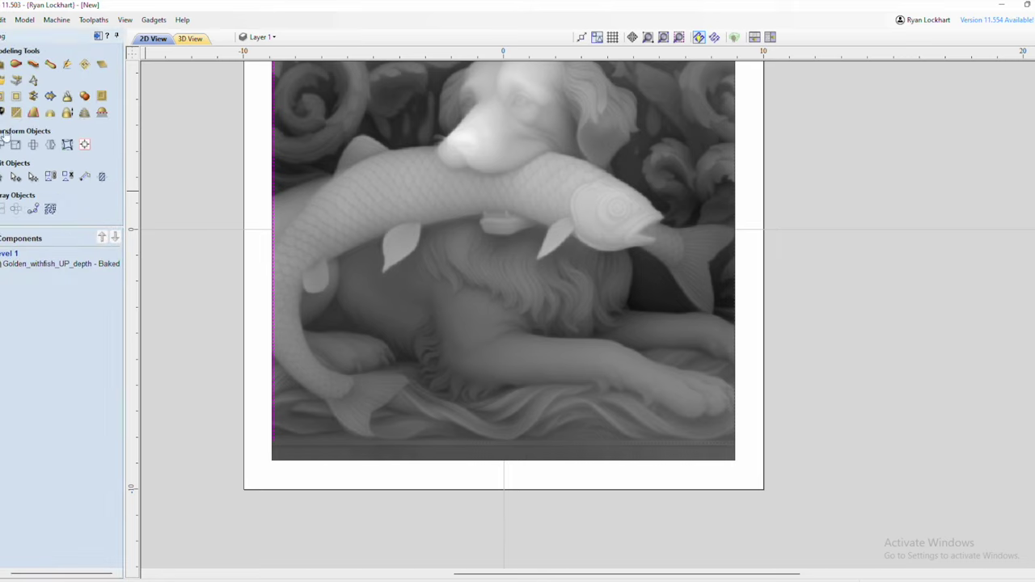
left_click(58, 265)
left_click(6, 254)
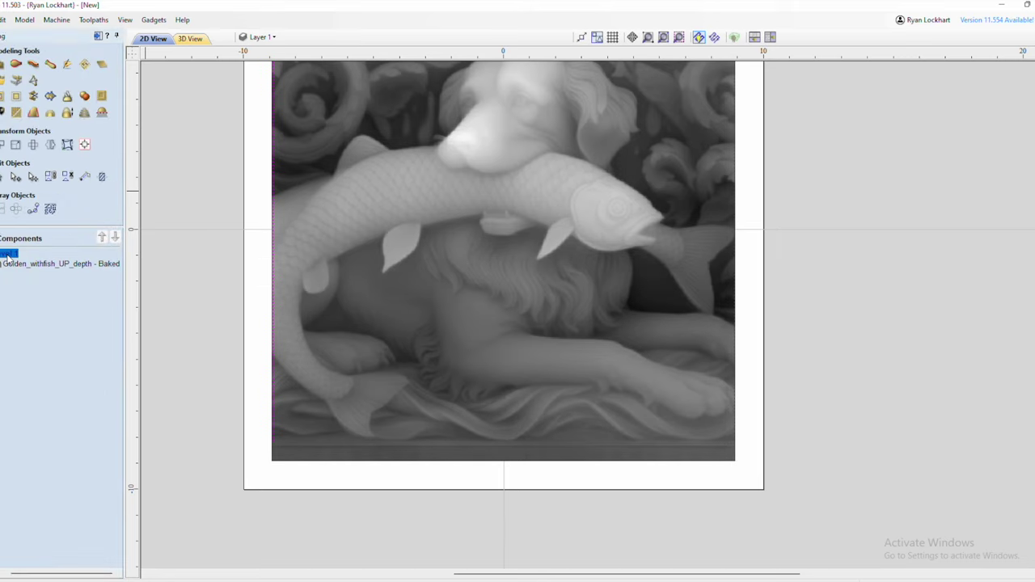
right_click(7, 256)
mouse_move(109, 319)
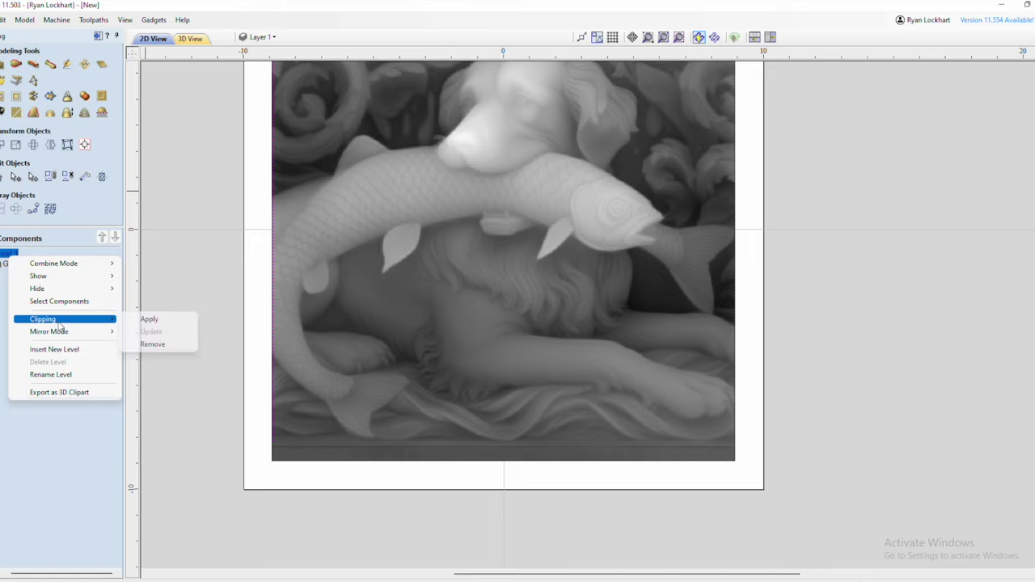
left_click(131, 321)
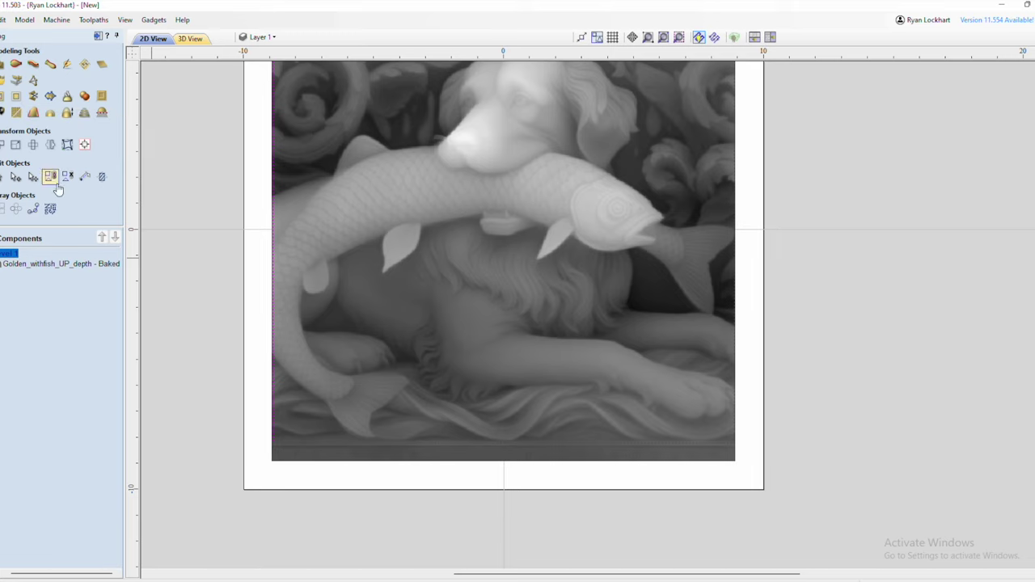
left_click(191, 38)
- View the trimmed panel from the top, then tilt it to oblique and low side angles
left_click_drag(580, 332, 728, 170)
left_click(1001, 64)
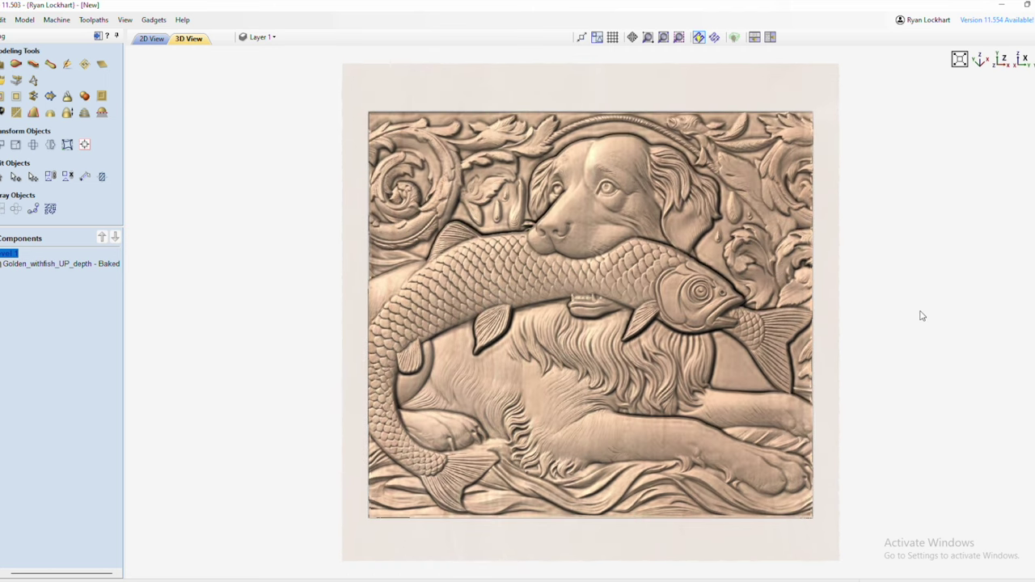
left_click_drag(571, 475, 661, 328)
scroll(635, 371, "up", 3)
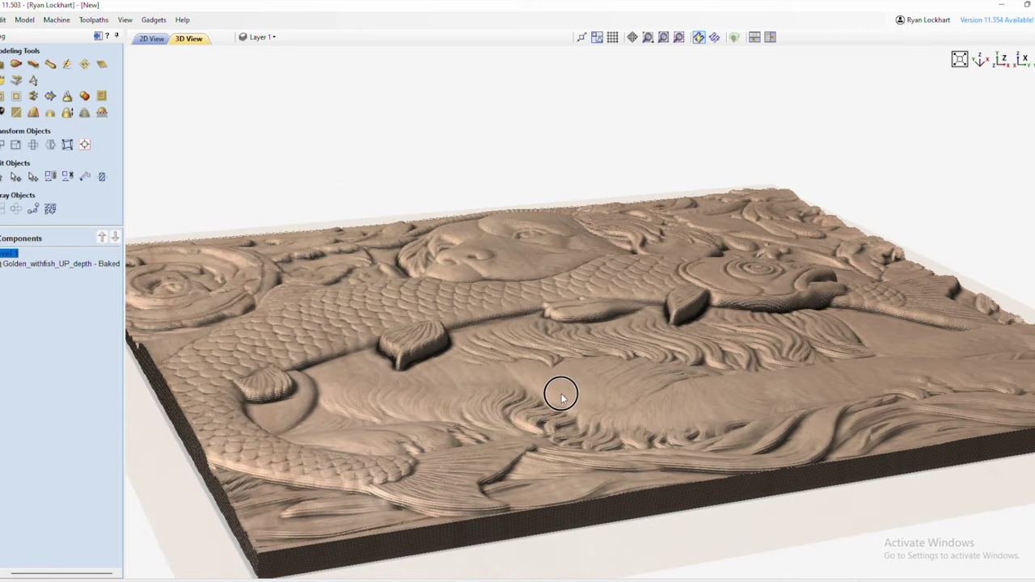
left_click_drag(563, 397, 490, 381)
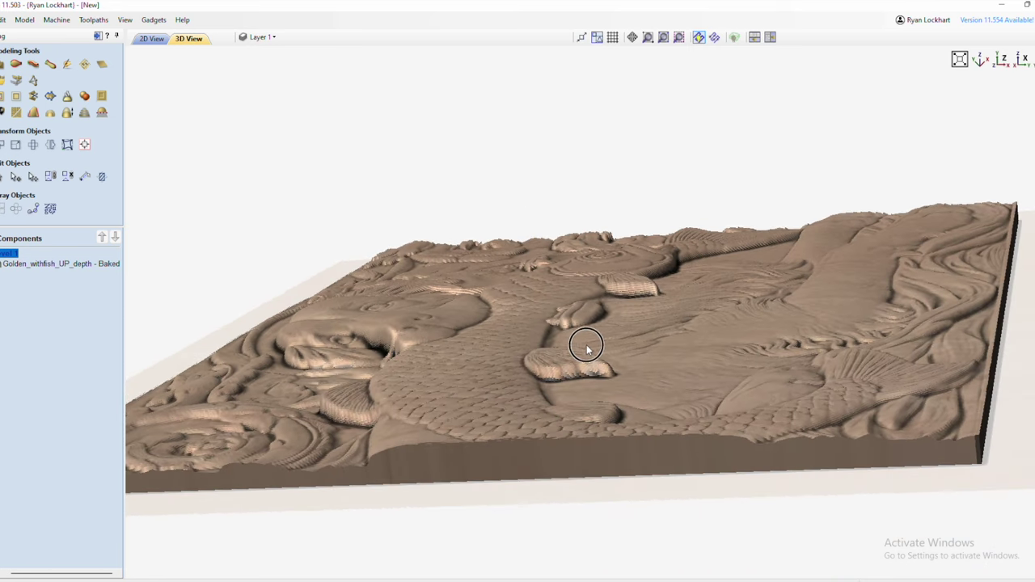
left_click_drag(587, 347, 699, 351)
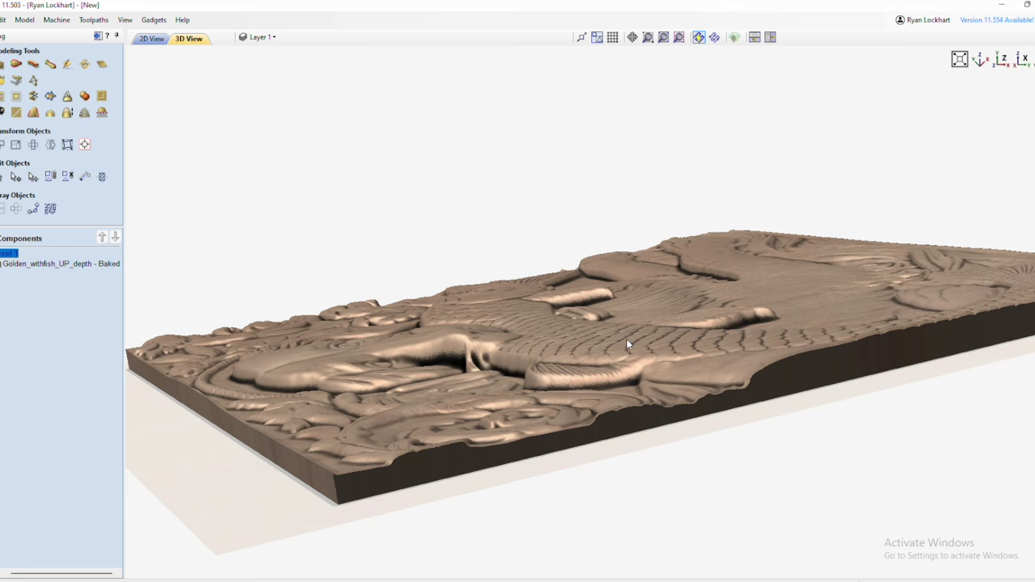
- Orbit around the relief to examine the fish and retriever carving from several angles
left_click_drag(630, 343, 380, 372)
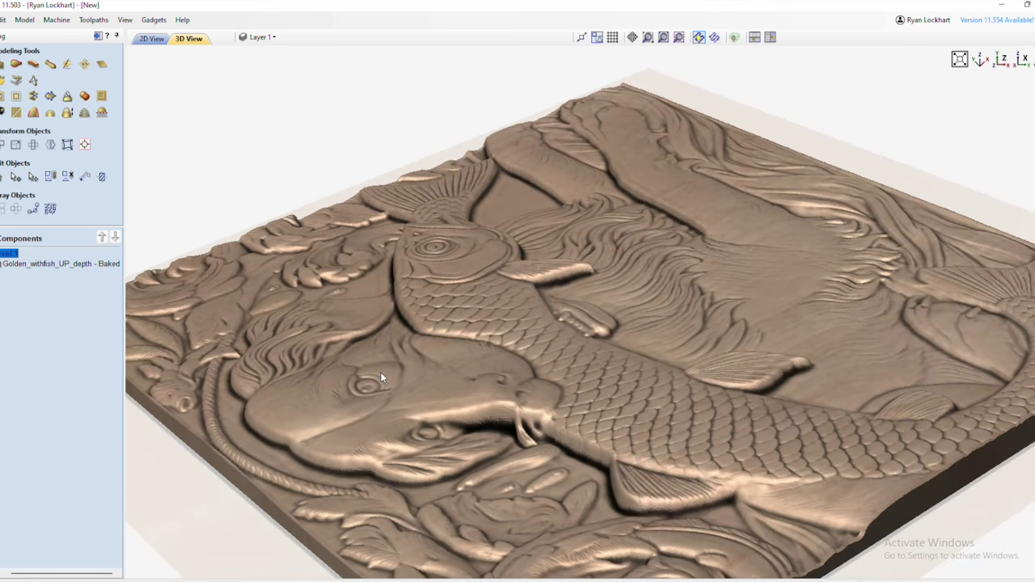
left_click_drag(477, 376, 370, 342)
left_click_drag(475, 392, 479, 387)
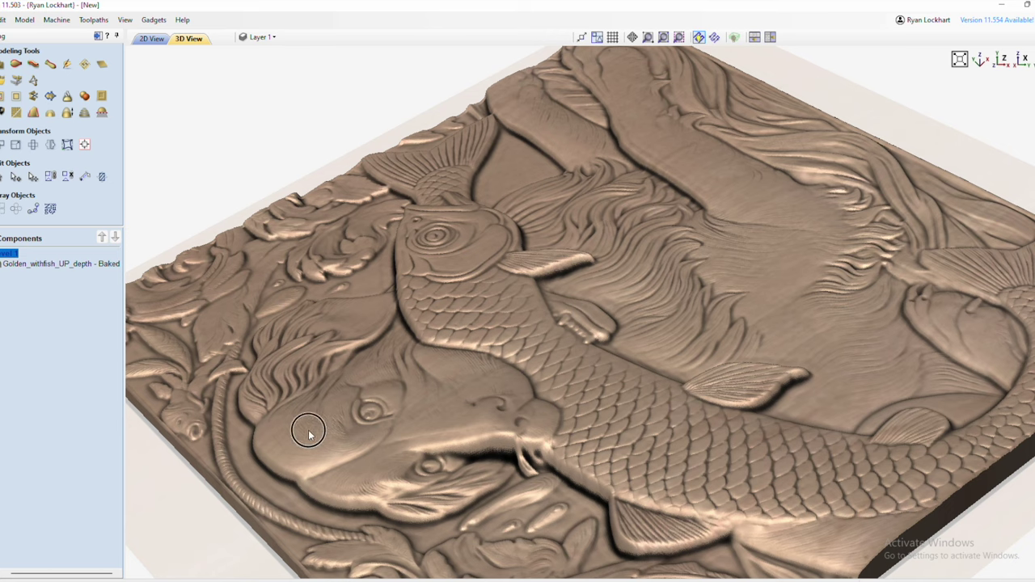
left_click_drag(307, 429, 606, 316)
left_click_drag(584, 395, 666, 451)
left_click_drag(638, 415, 635, 412)
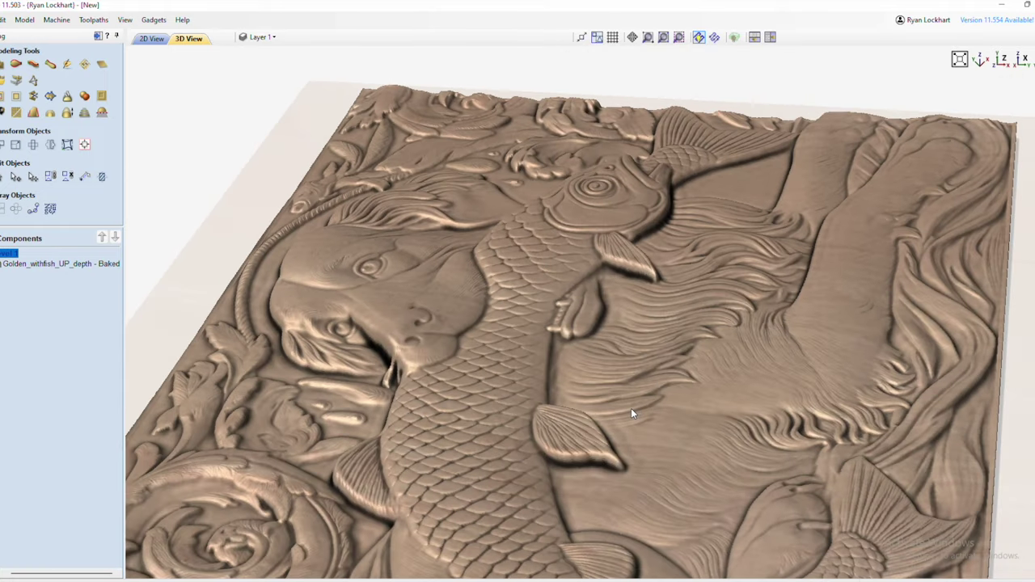
scroll(632, 410, "down", 5)
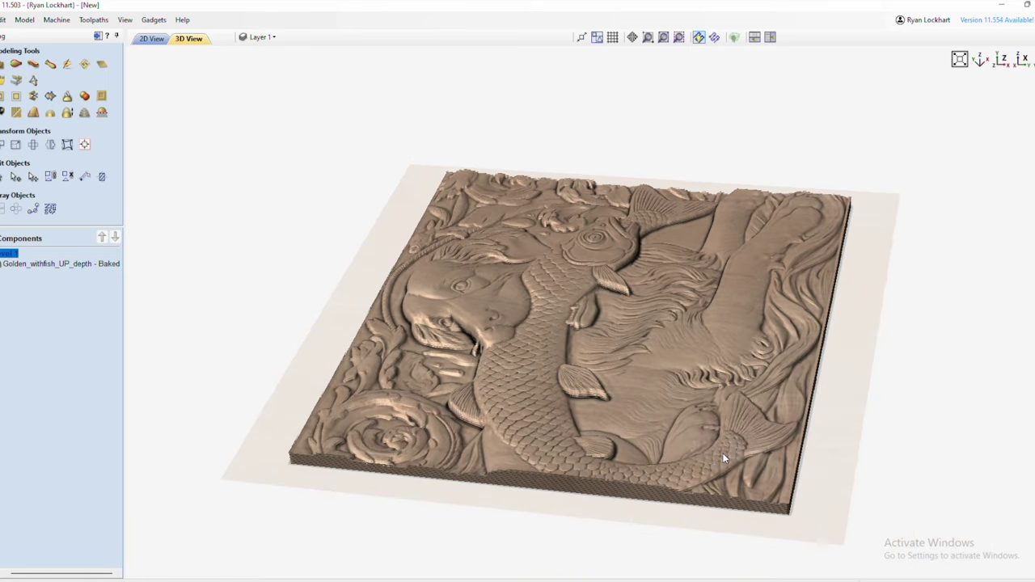
left_click_drag(650, 491, 545, 470)
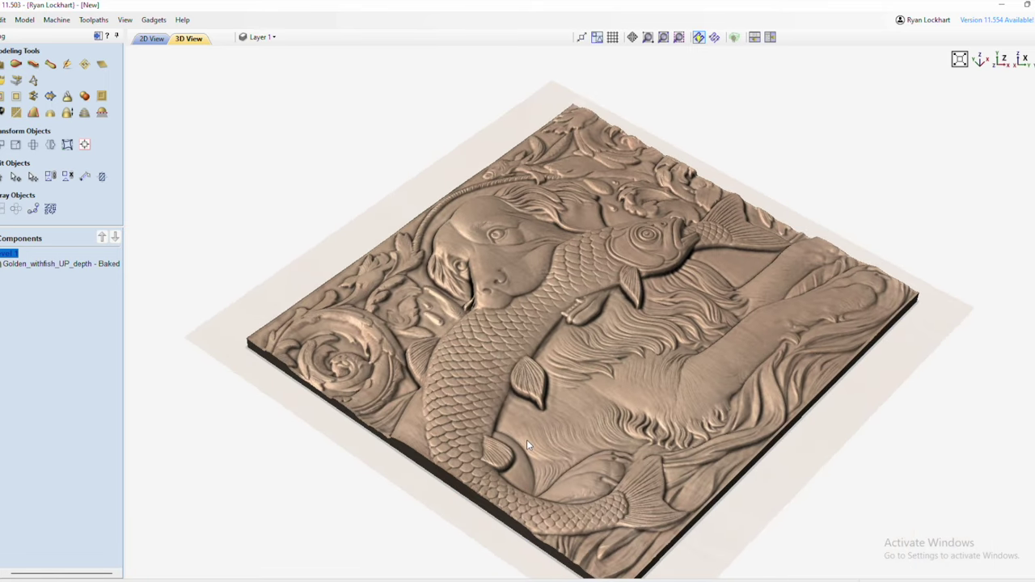